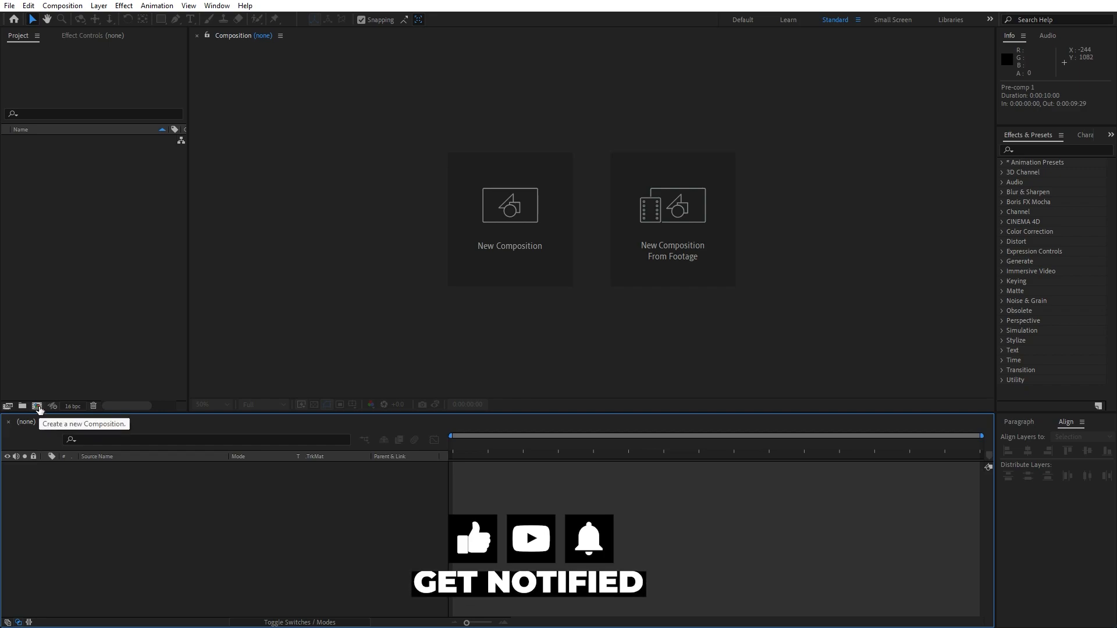
# Step: Create a 1920 × 1080 composition named Final at 30 fps, lasting 10 seconds
pyautogui.click(38, 406)
pyautogui.write('Final')
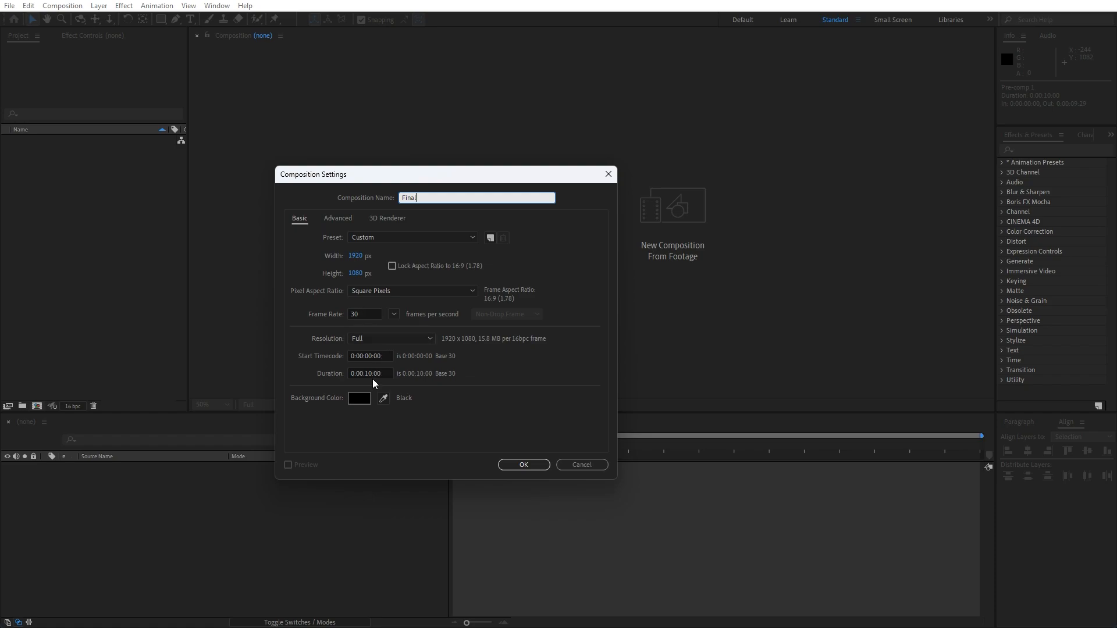
pyautogui.click(516, 463)
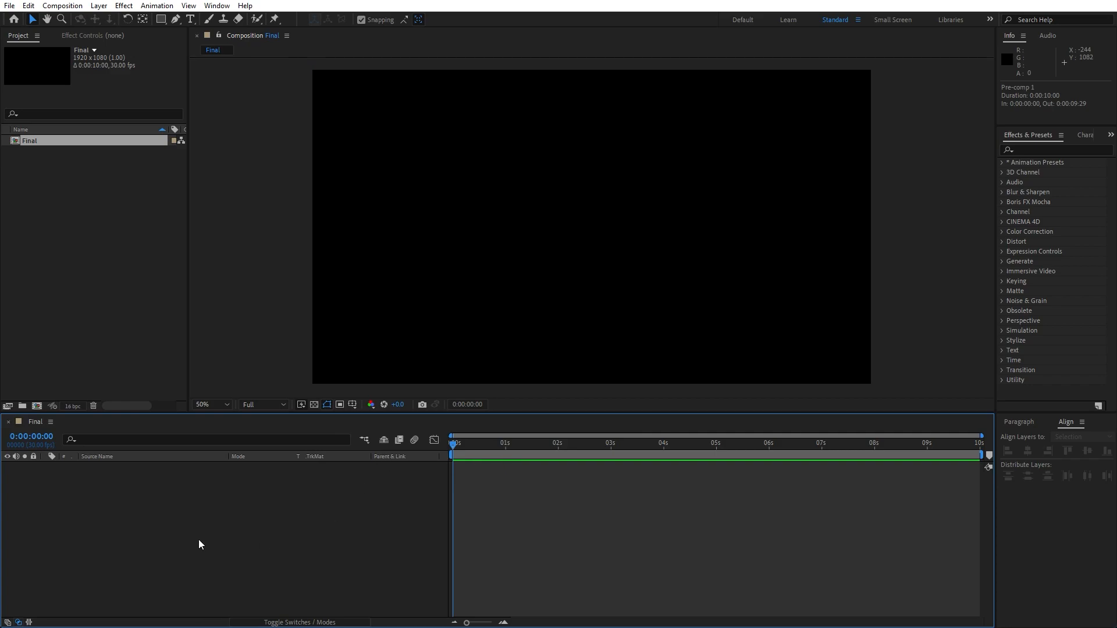
# Step: Add a black 1920 × 1080 solid layer named Background to the Final composition
pyautogui.rightClick(192, 528)
pyautogui.moveTo(267, 385)
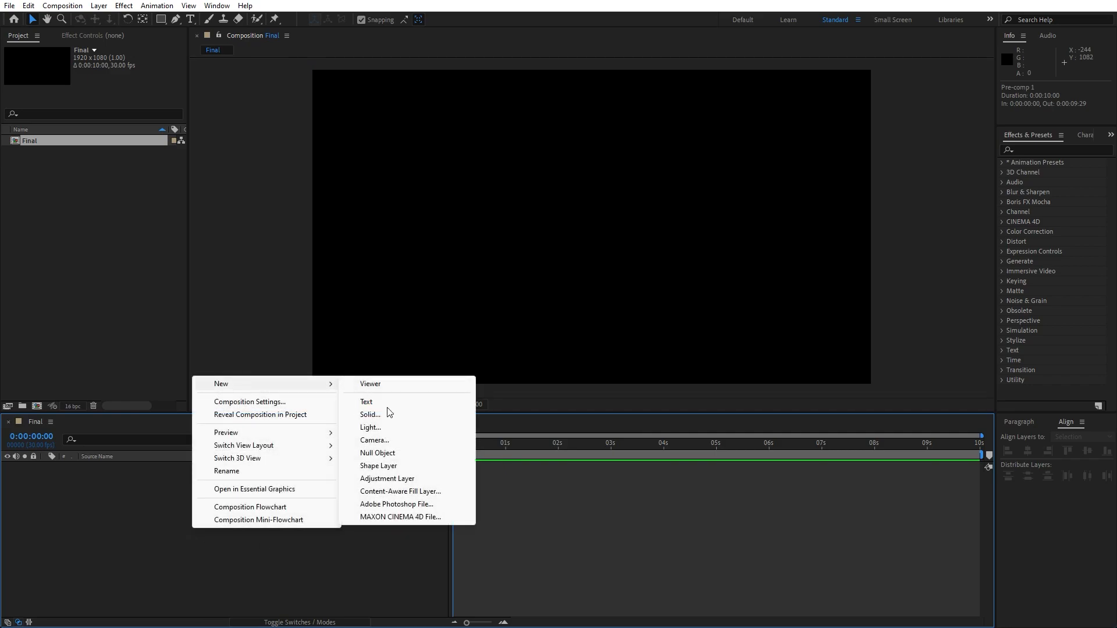
pyautogui.click(388, 414)
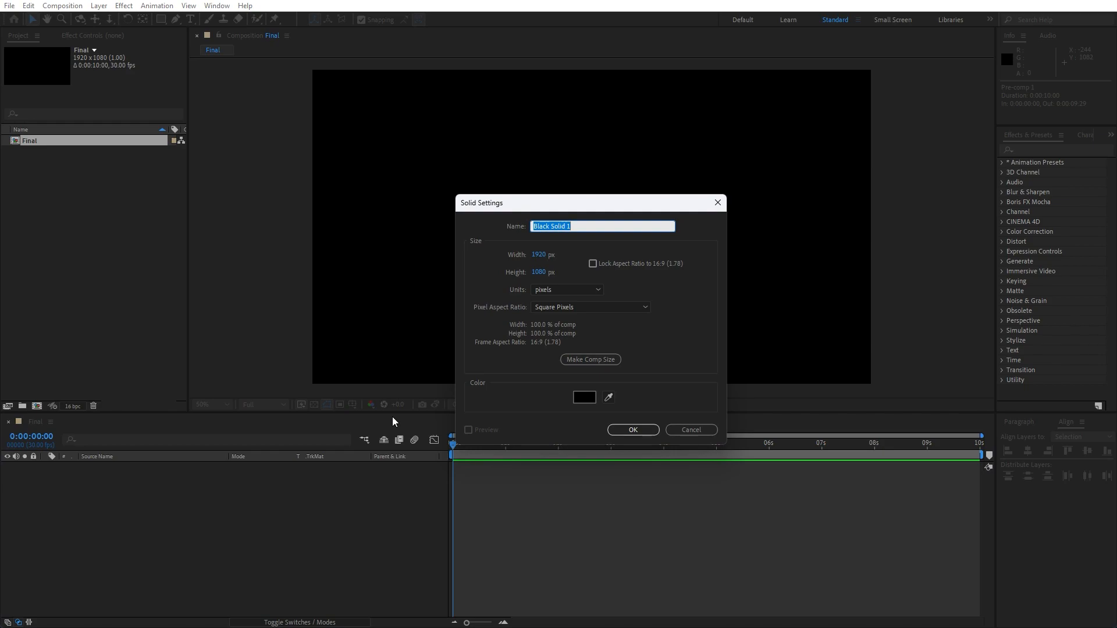
pyautogui.write('Background')
pyautogui.click(633, 431)
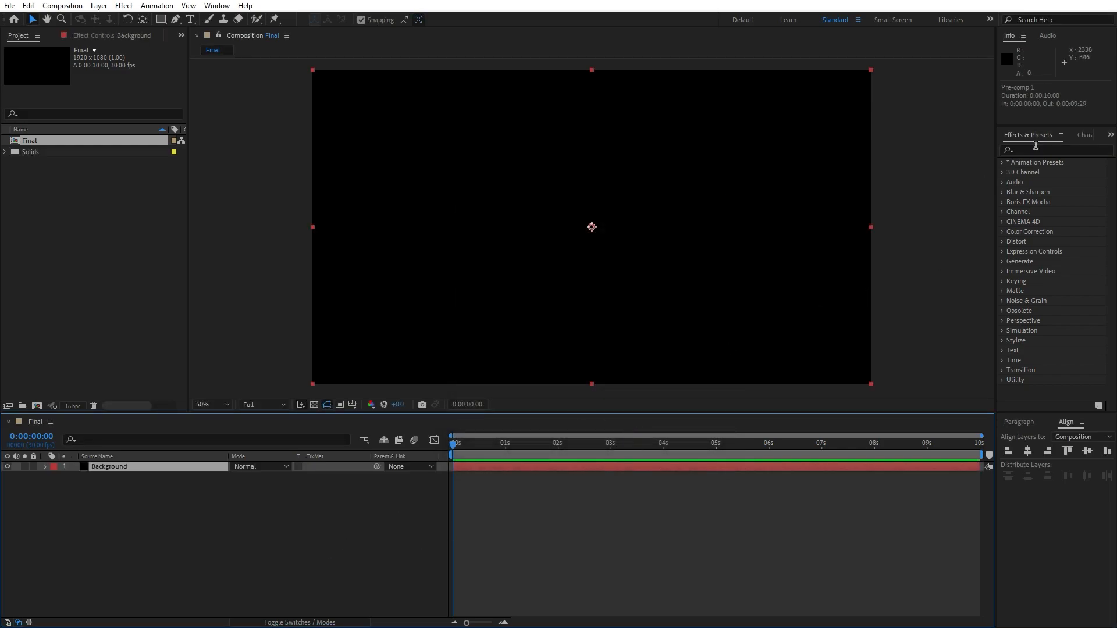
# Step: Find the 4-Color Gradient effect and apply it to the Background layer
pyautogui.click(217, 5)
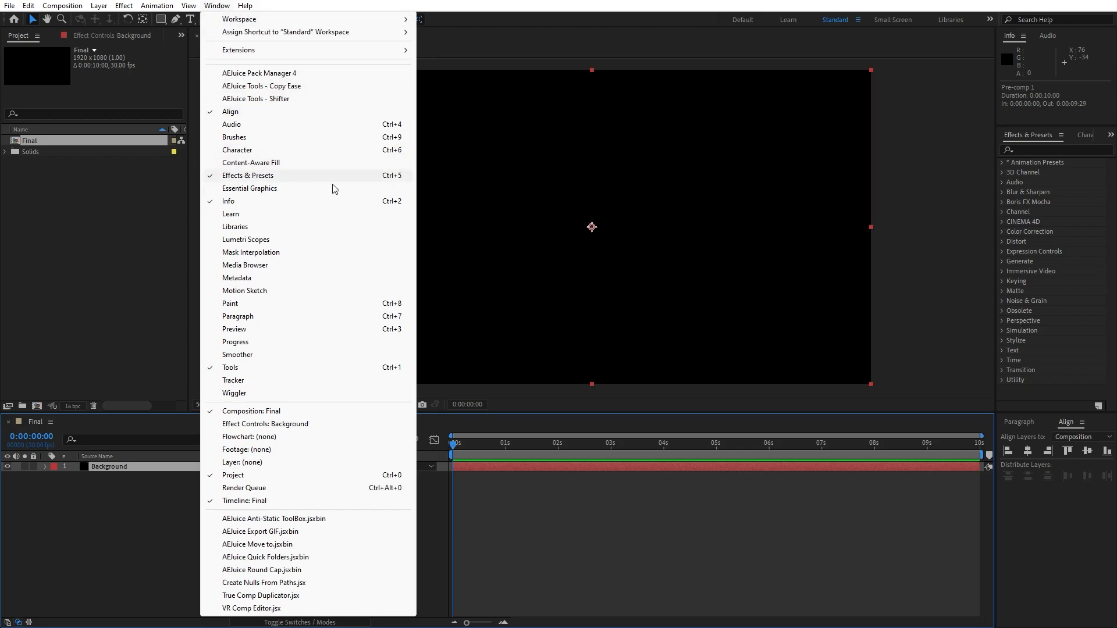
pyautogui.click(1033, 149)
pyautogui.write('4')
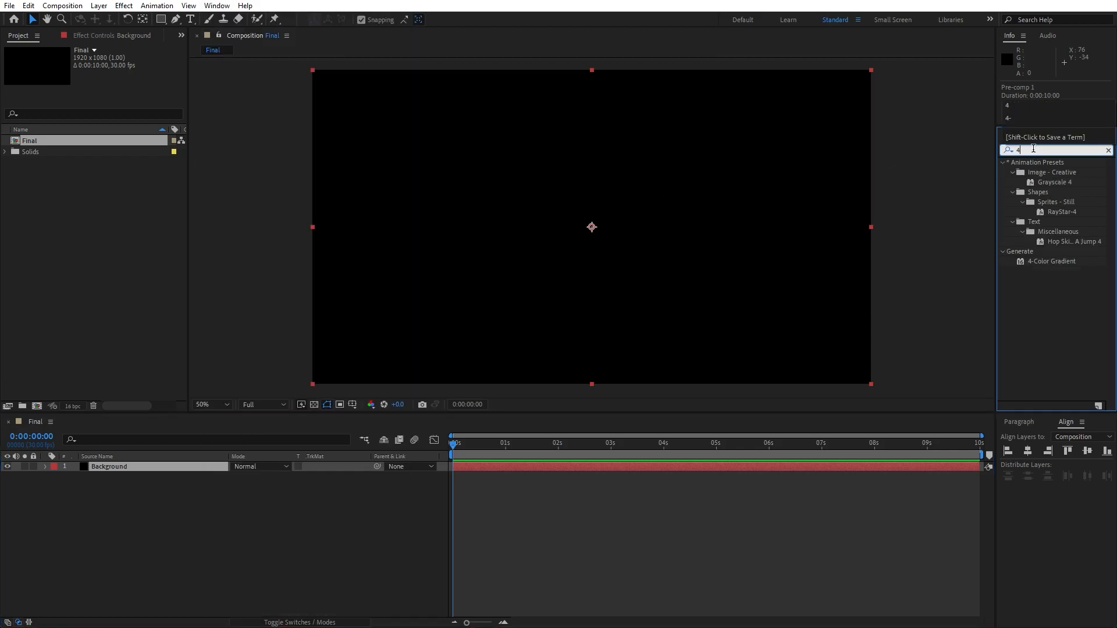
pyautogui.click(1053, 263)
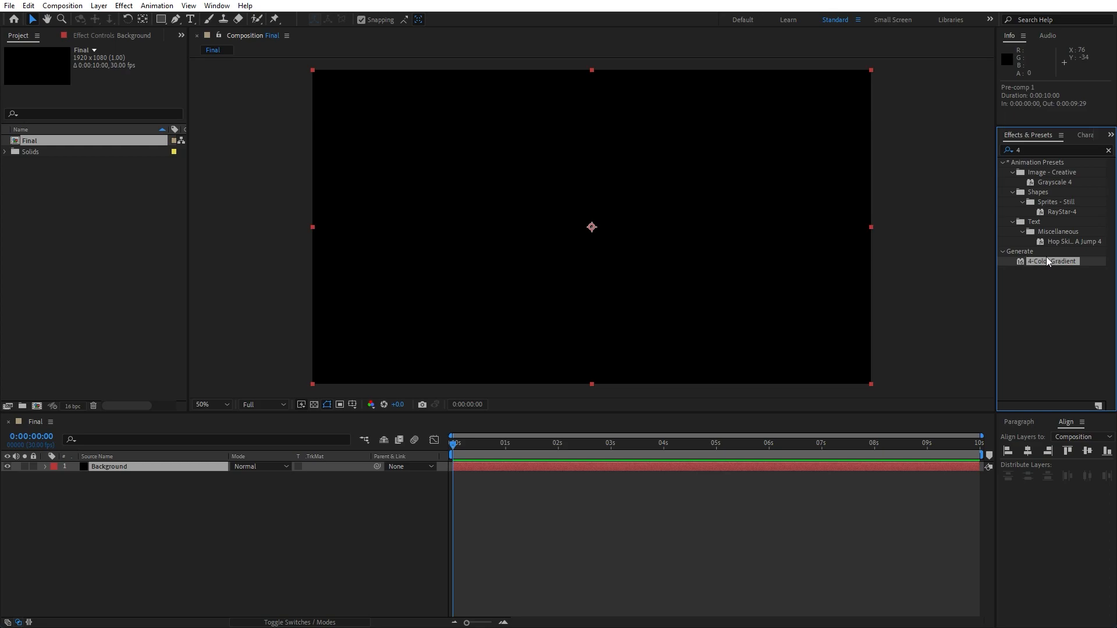
pyautogui.moveTo(1045, 263); pyautogui.dragTo(124, 467)
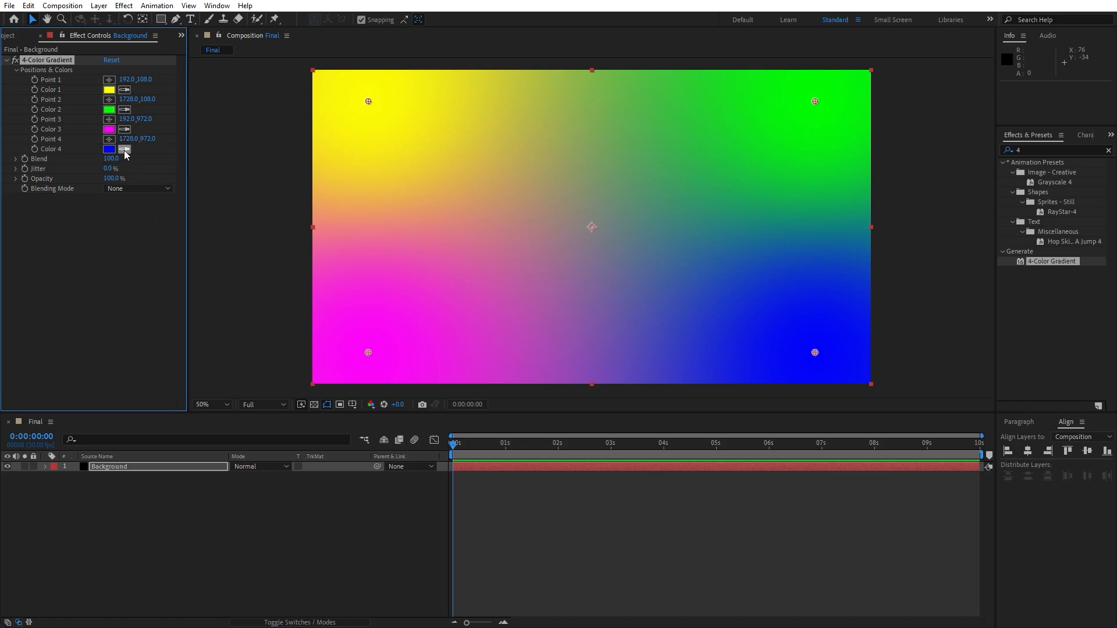
# Step: Sample the gradient's Color 4 blue into Color 1 and set Color 3 to red
pyautogui.click(124, 90)
pyautogui.click(110, 149)
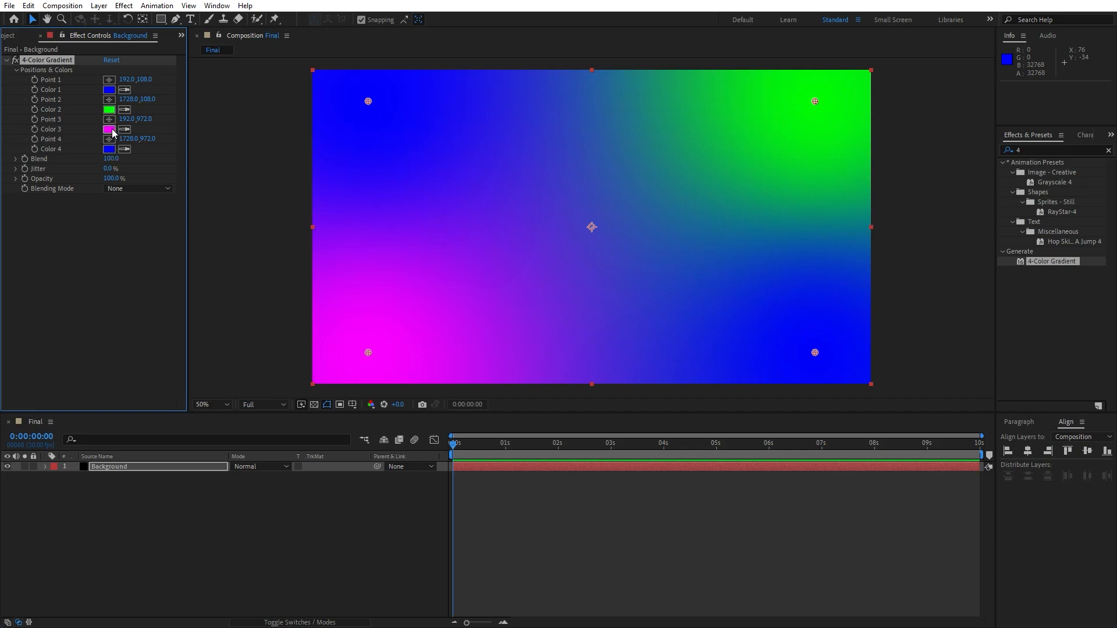
pyautogui.click(109, 129)
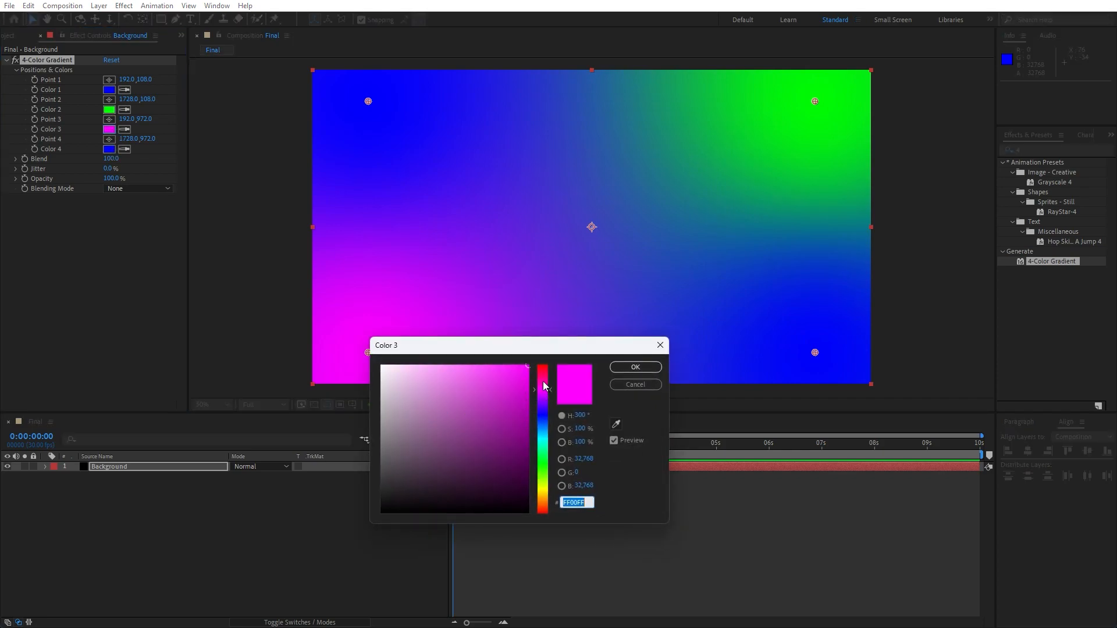
pyautogui.moveTo(542, 390); pyautogui.dragTo(542, 365)
pyautogui.click(638, 368)
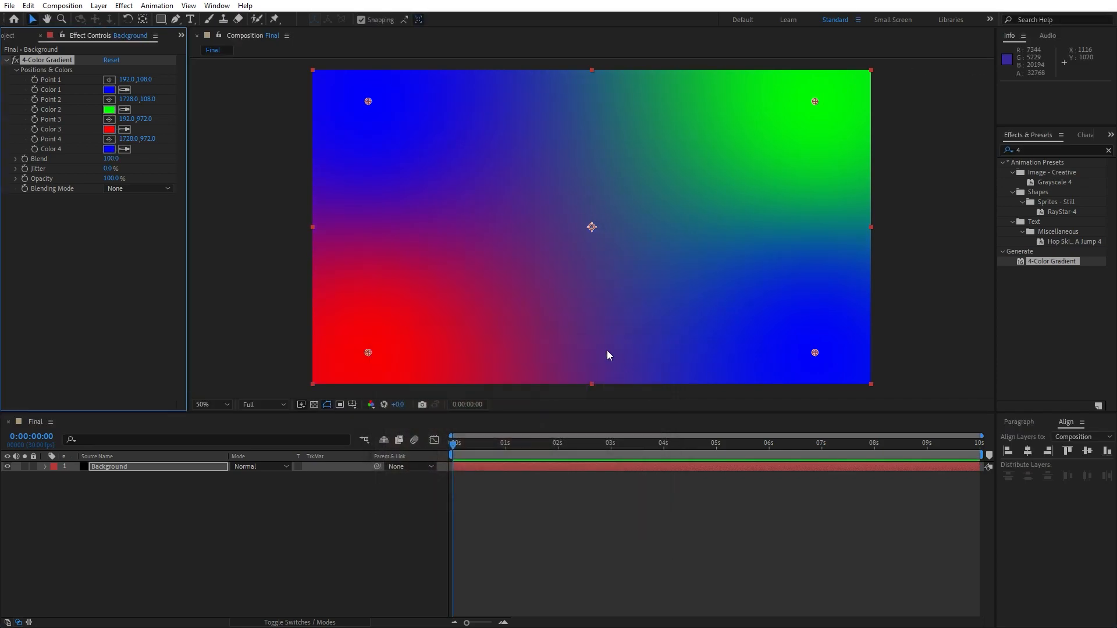
# Step: Set Color 2 of the Background's gradient to orange (FF4800)
pyautogui.click(109, 110)
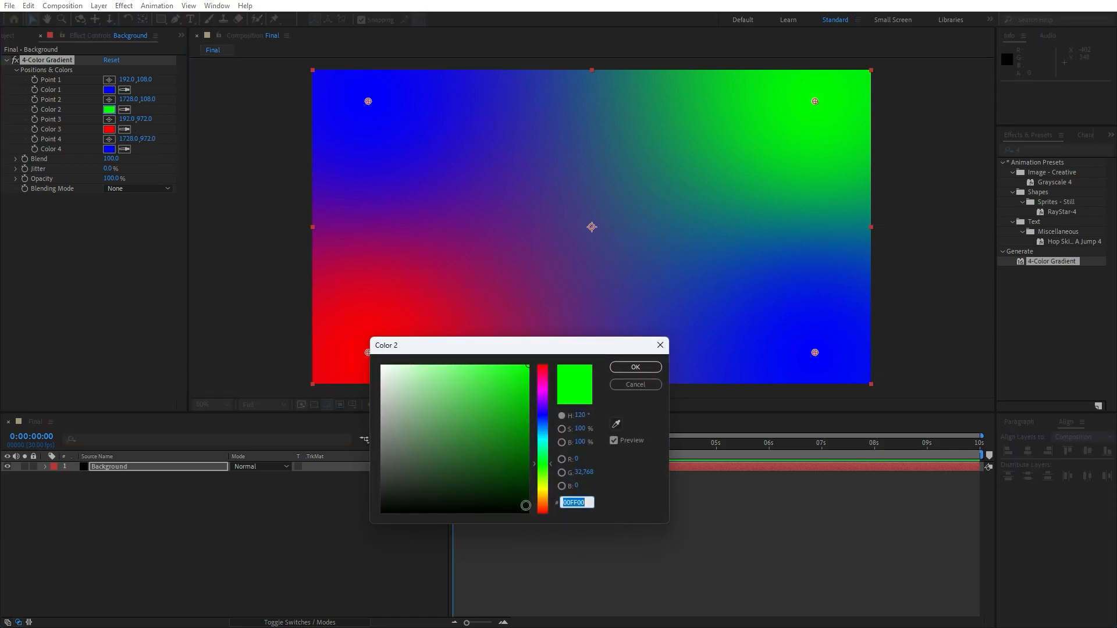
pyautogui.moveTo(543, 505); pyautogui.dragTo(546, 511)
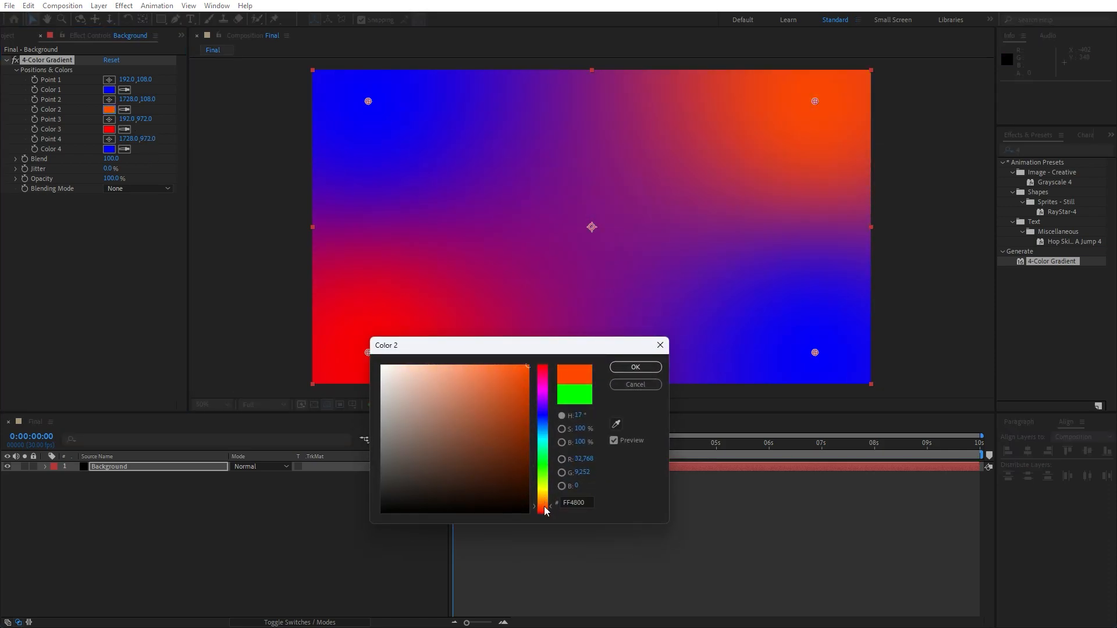
pyautogui.click(641, 367)
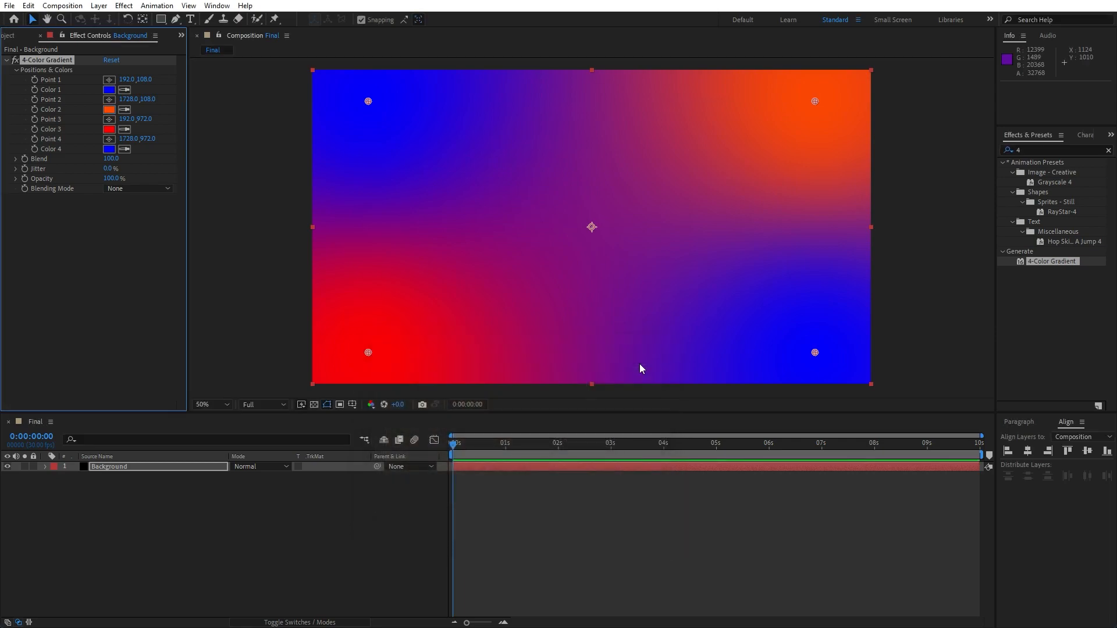
# Step: Duplicate the Background layer and rename the upper copy Ball Action
pyautogui.click(41, 36)
pyautogui.click(205, 538)
pyautogui.click(131, 466)
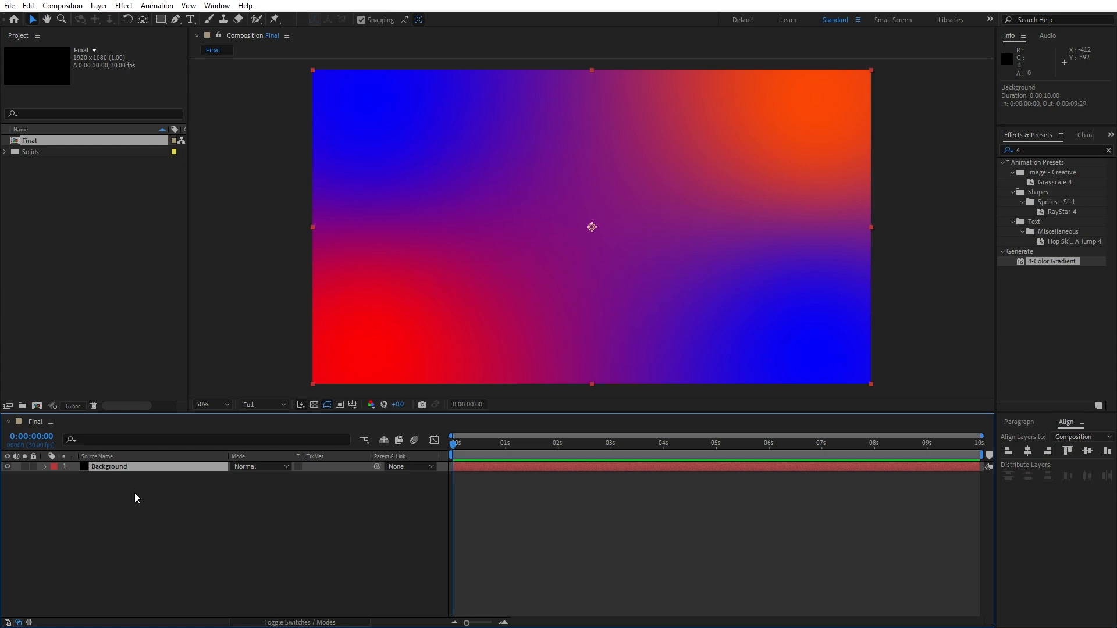
pyautogui.click(27, 6)
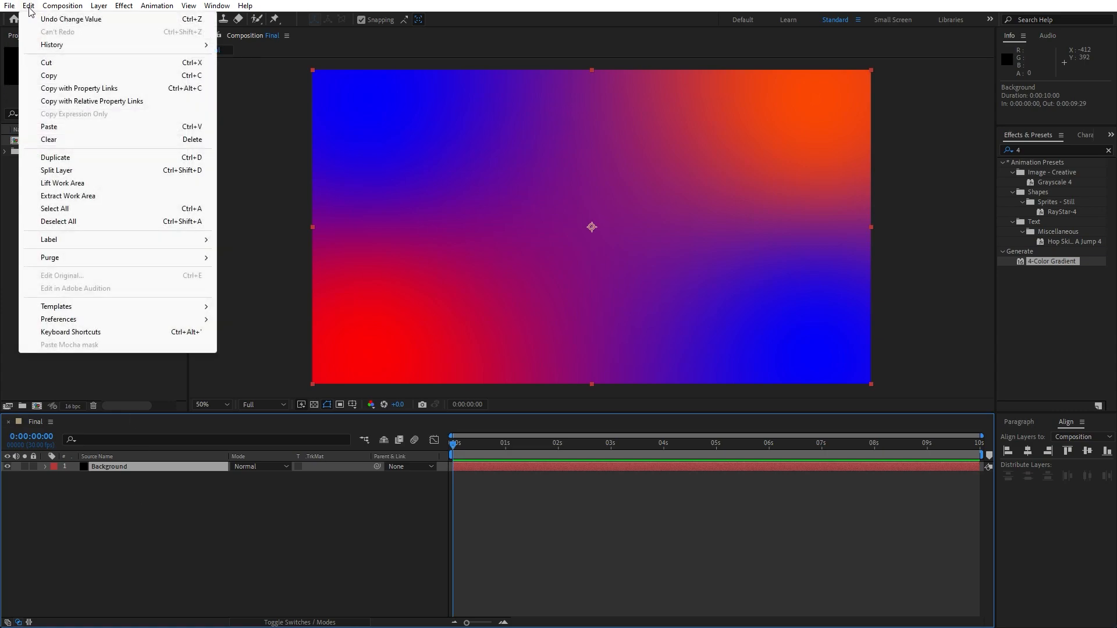
pyautogui.click(96, 158)
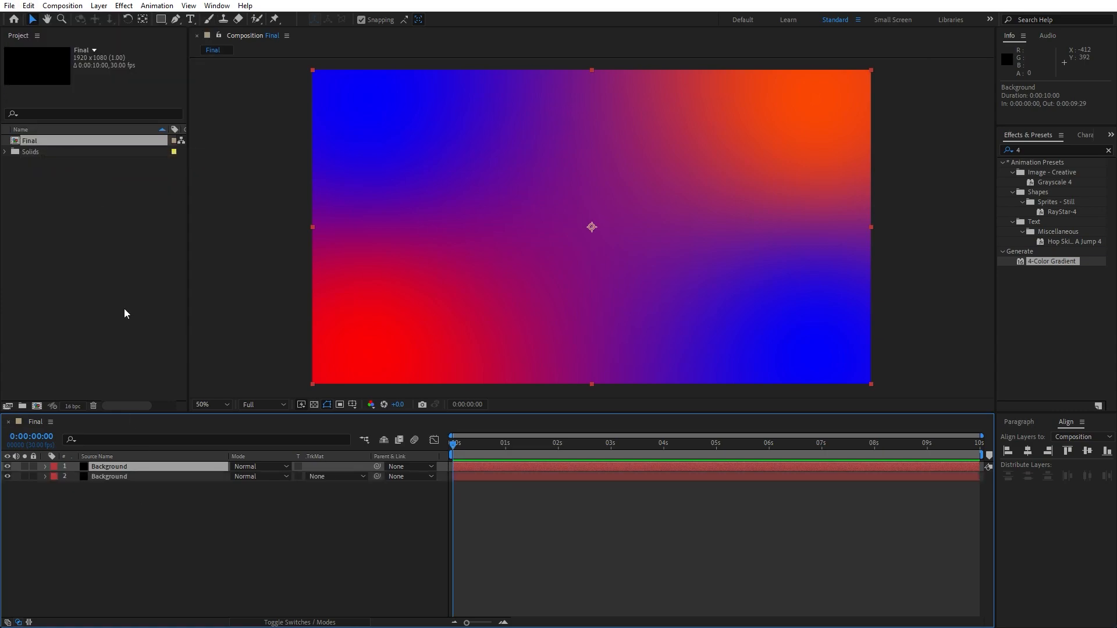
pyautogui.press('Return')
pyautogui.write('Ball Action')
pyautogui.click(113, 490)
# Step: Apply the CC Ball Action effect to the Ball Action layer and delete its 4-Color Gradient effect
pyautogui.click(117, 467)
pyautogui.moveTo(1044, 151); pyautogui.dragTo(876, 130)
pyautogui.write('cc ball')
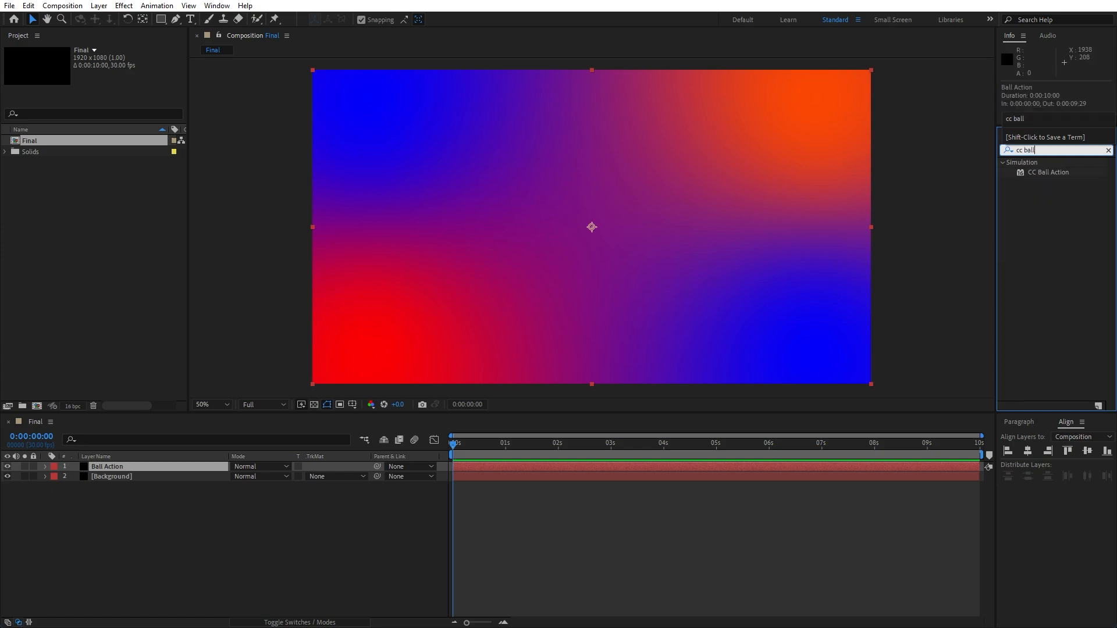
pyautogui.moveTo(1050, 176); pyautogui.dragTo(117, 469)
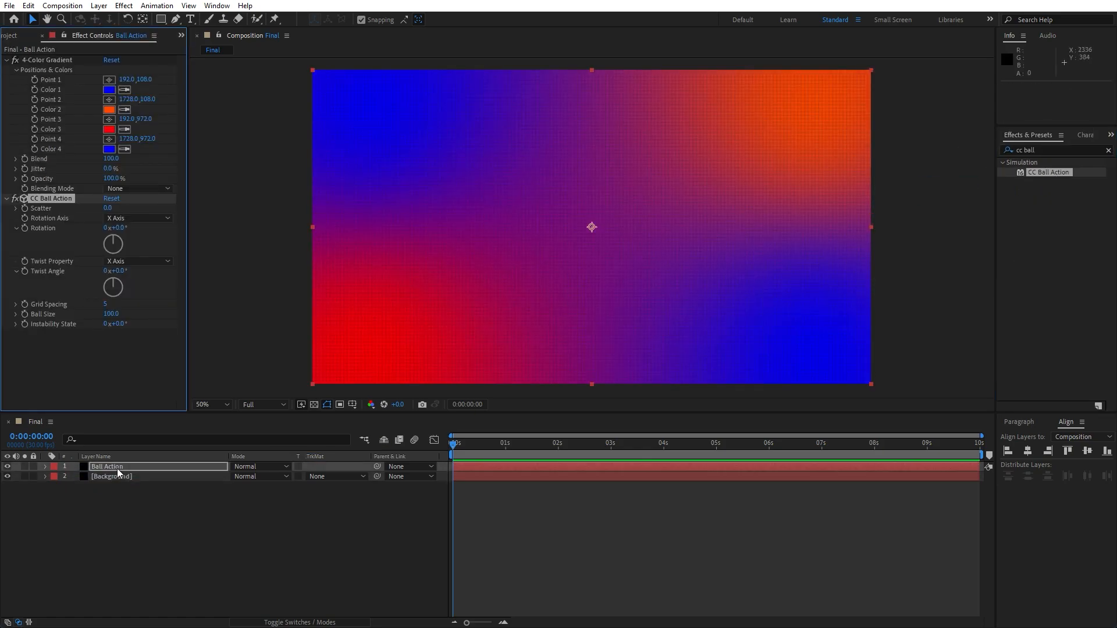
pyautogui.click(40, 63)
pyautogui.press('Delete')
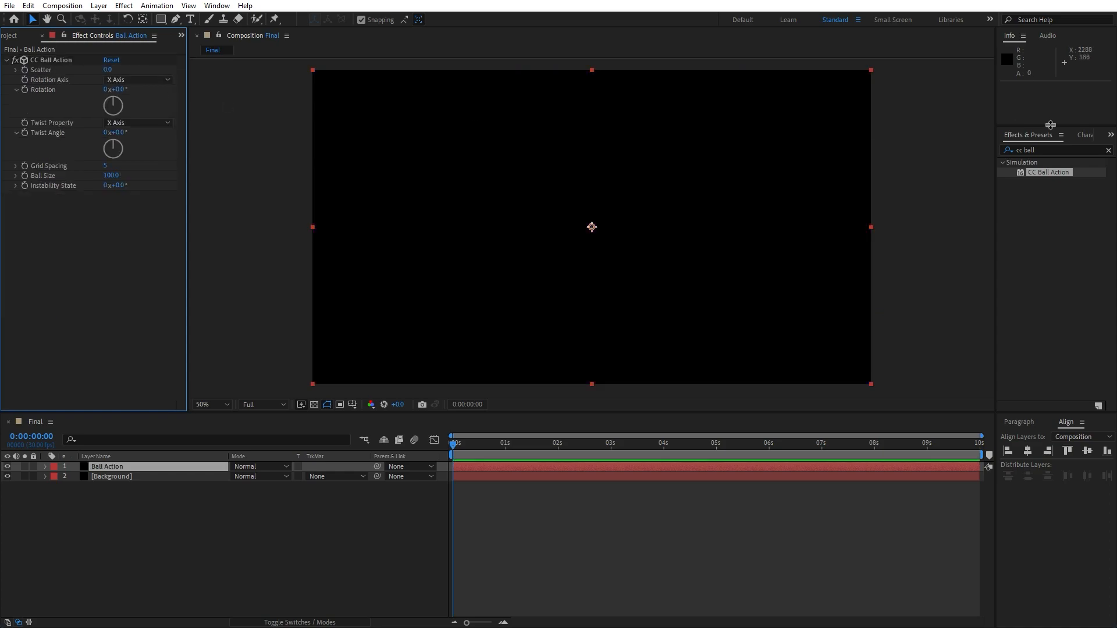
# Step: Add a Fill effect above CC Ball Action on the Ball Action layer and set its color to white (FFFFFF)
pyautogui.hotkey('ctrl', '5')
pyautogui.write('fill')
pyautogui.moveTo(1039, 221); pyautogui.dragTo(62, 58)
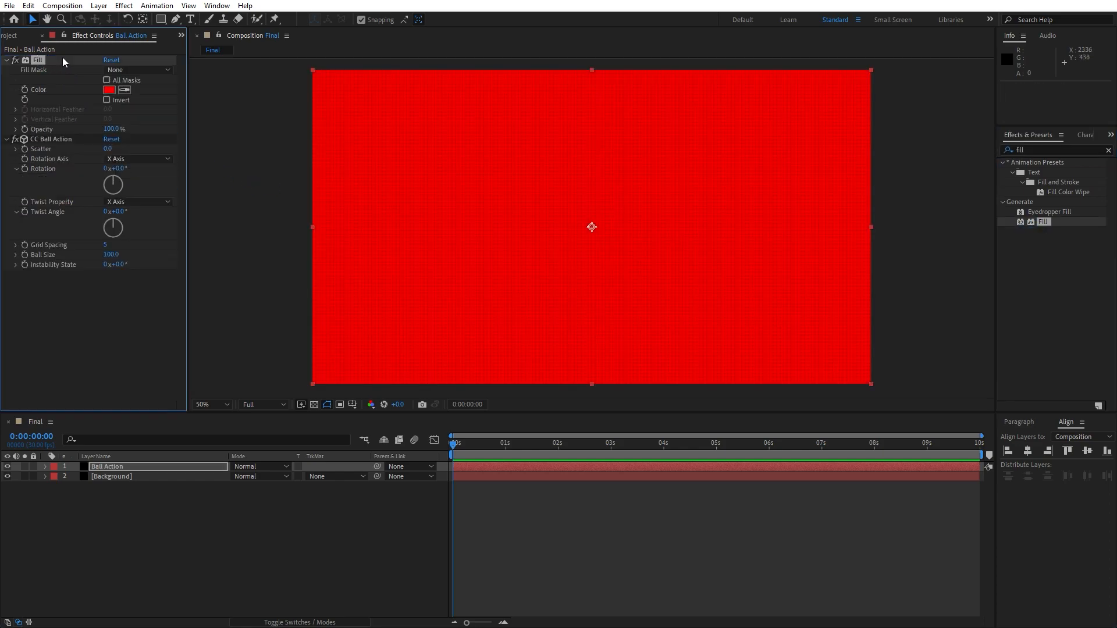
pyautogui.click(110, 89)
pyautogui.click(382, 367)
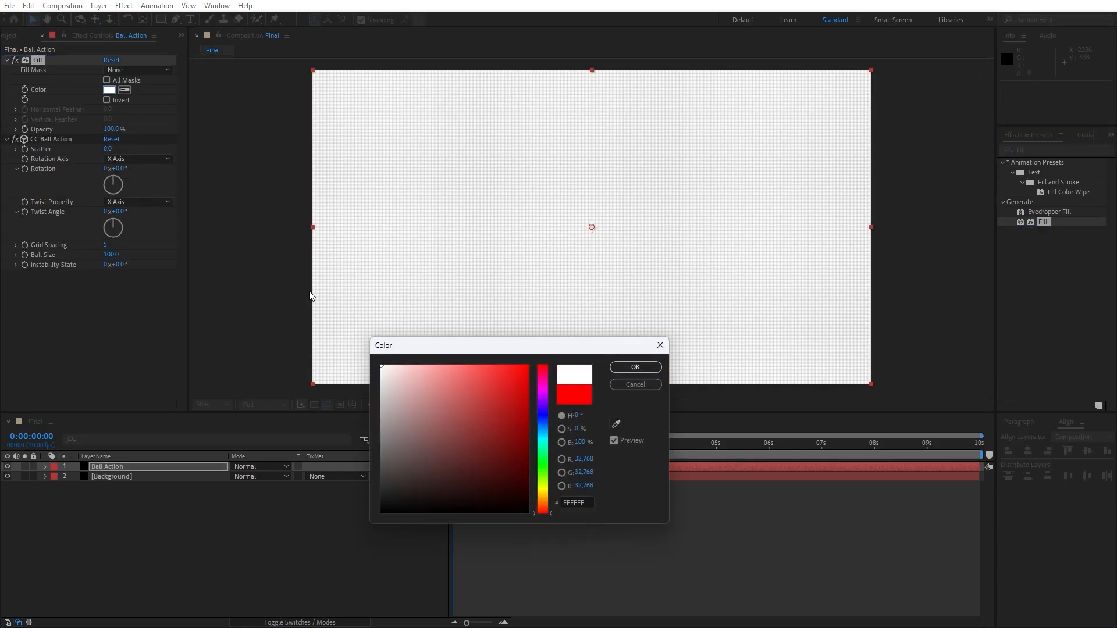
pyautogui.click(636, 367)
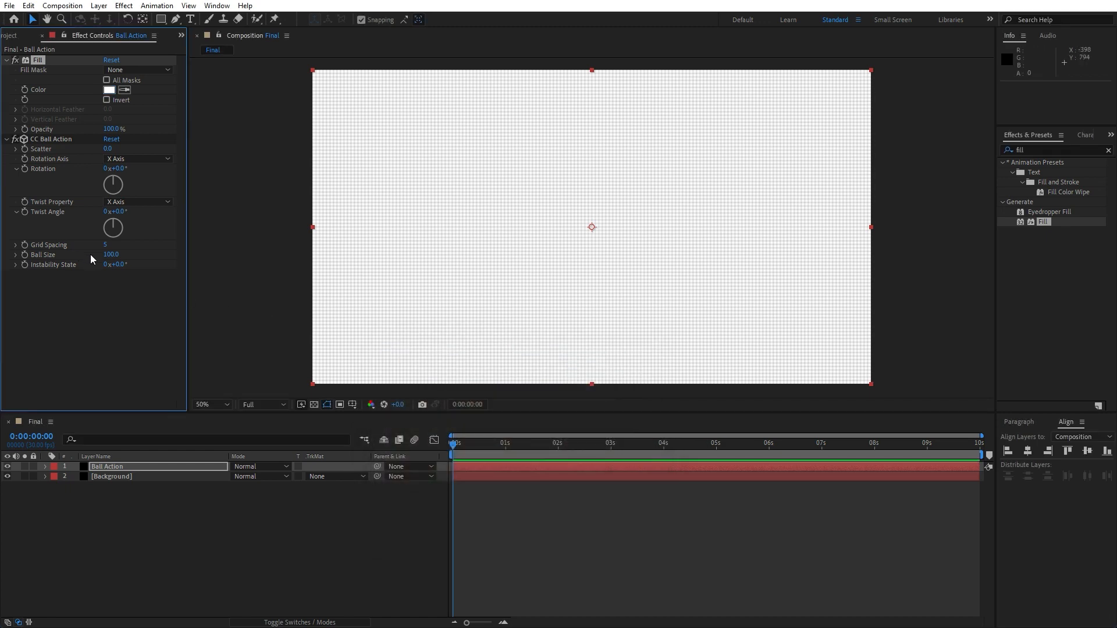
# Step: Set CC Ball Action's Grid Spacing to 10 and Ball Size to 10 on the Ball Action layer
pyautogui.click(105, 246)
pyautogui.write('10')
pyautogui.press('Tab')
pyautogui.write('10')
pyautogui.press('Return')
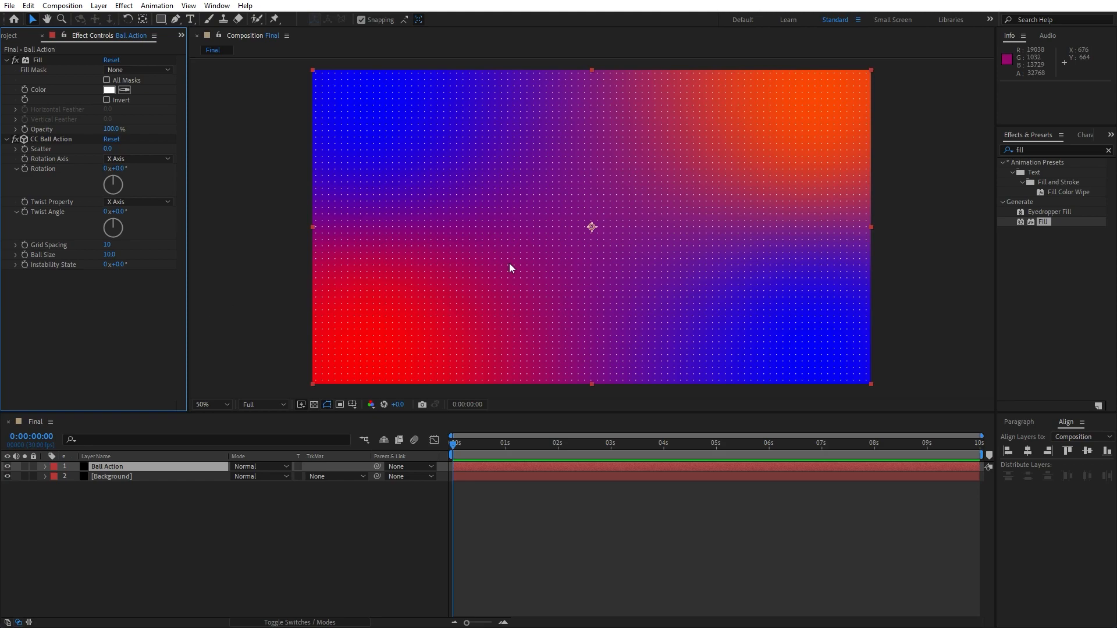
pyautogui.click(138, 500)
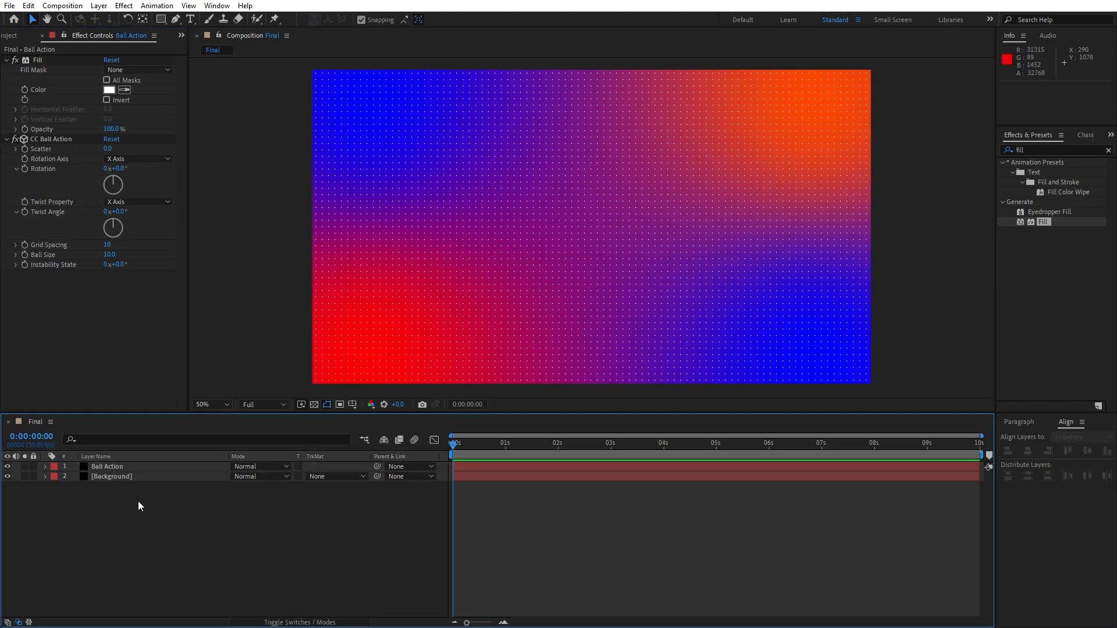
# Step: Duplicate the Ball Action layer and apply the Fractal Noise effect to the copy
pyautogui.click(128, 471)
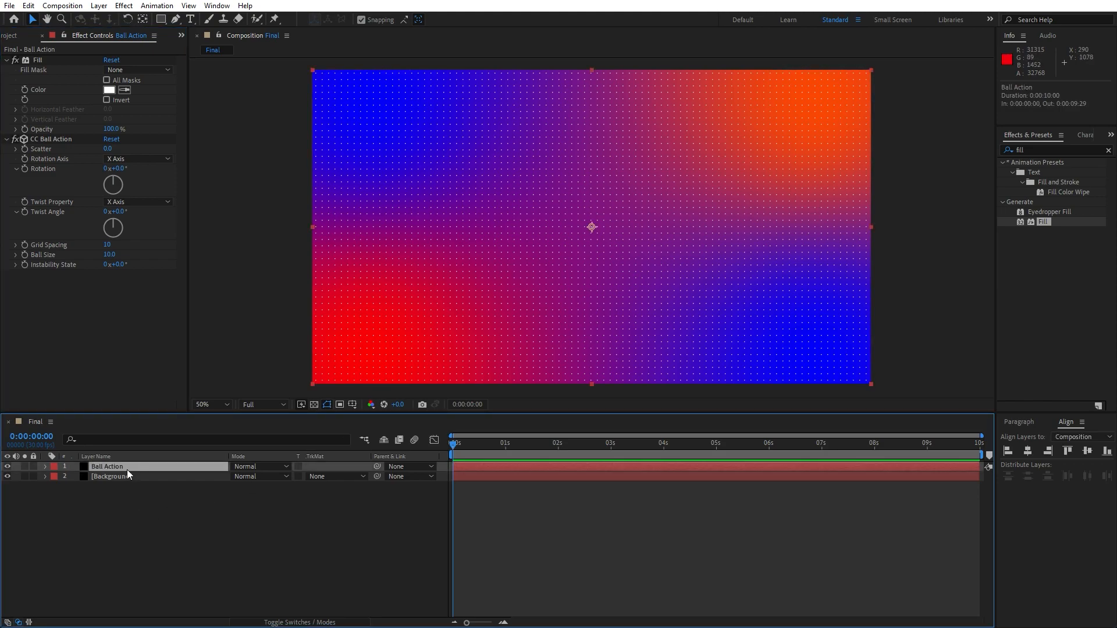
pyautogui.hotkey('ctrl', 'd')
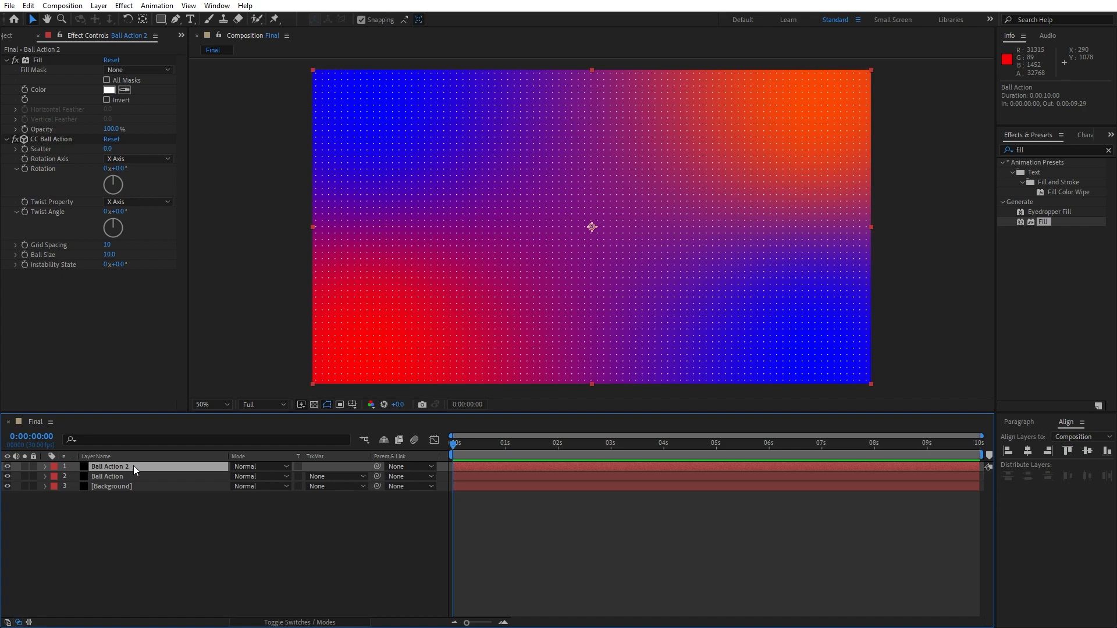
pyautogui.hotkey('ctrl', '5')
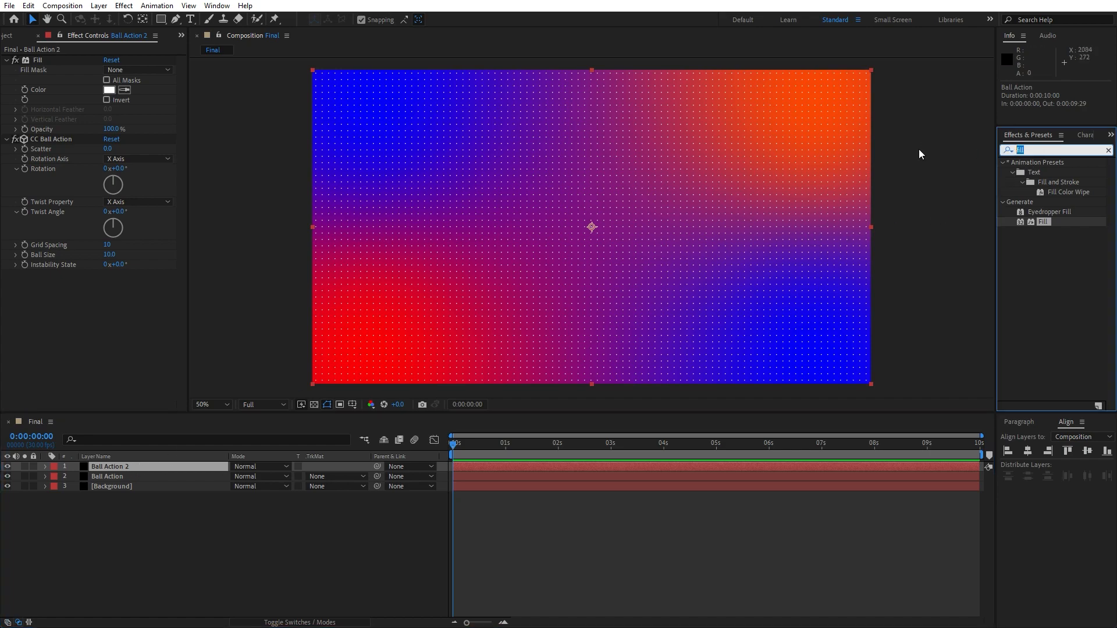
pyautogui.write('ftra')
pyautogui.press('BackSpace')
pyautogui.press('BackSpace')
pyautogui.press('BackSpace')
pyautogui.write('rac')
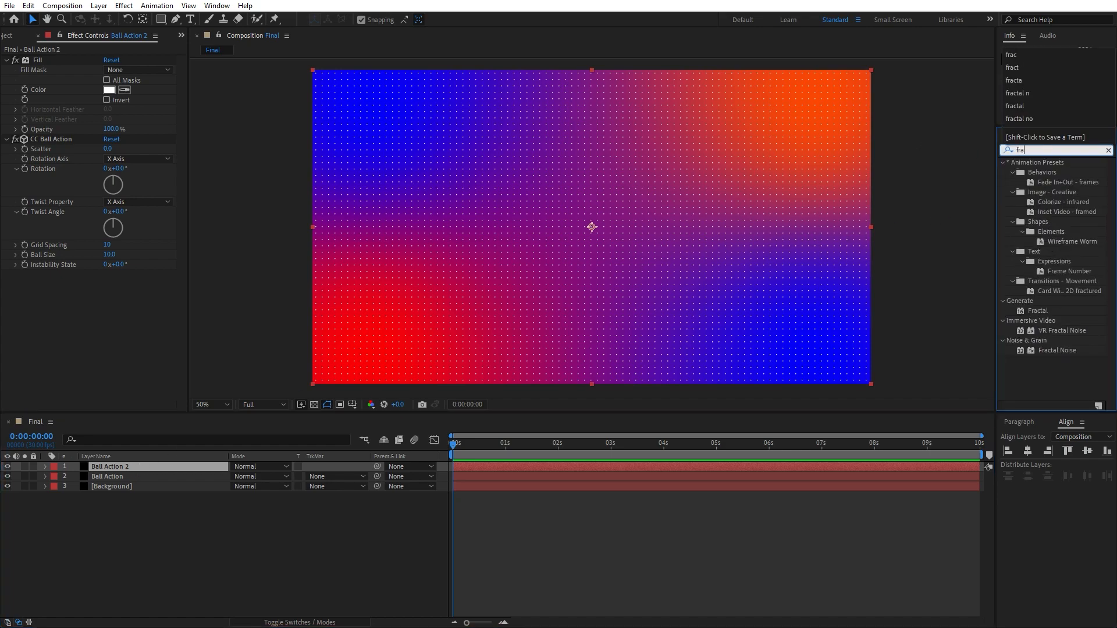
pyautogui.moveTo(1041, 250); pyautogui.dragTo(141, 466)
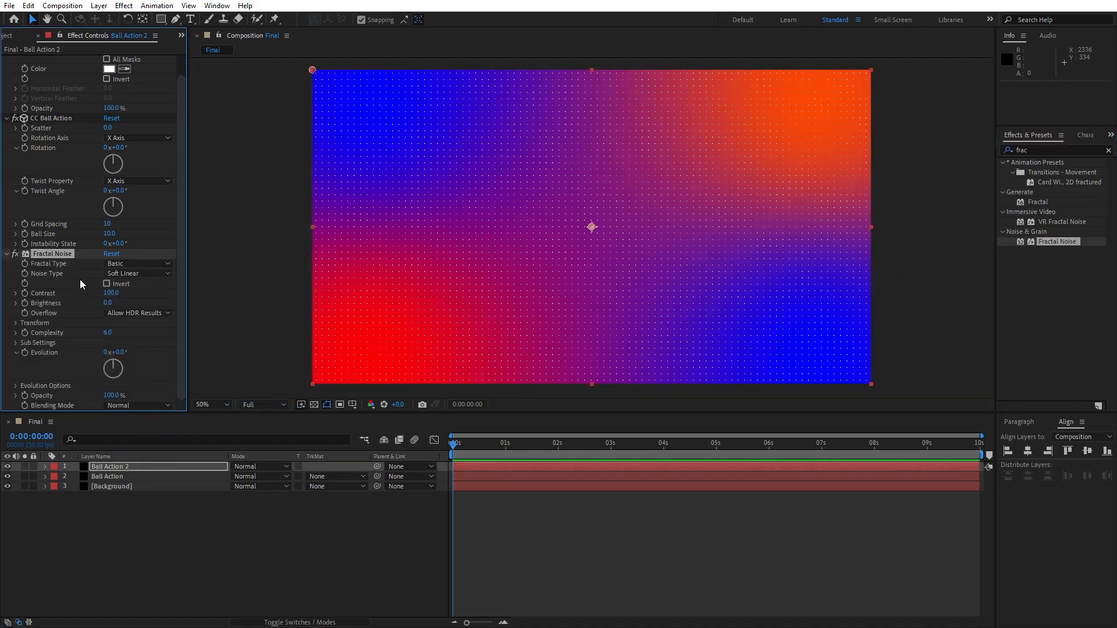
# Step: Collapse the Fill and CC Ball Action settings and set Fractal Noise's Contrast to 800
pyautogui.scroll(2, 47, 148)
pyautogui.click(7, 60)
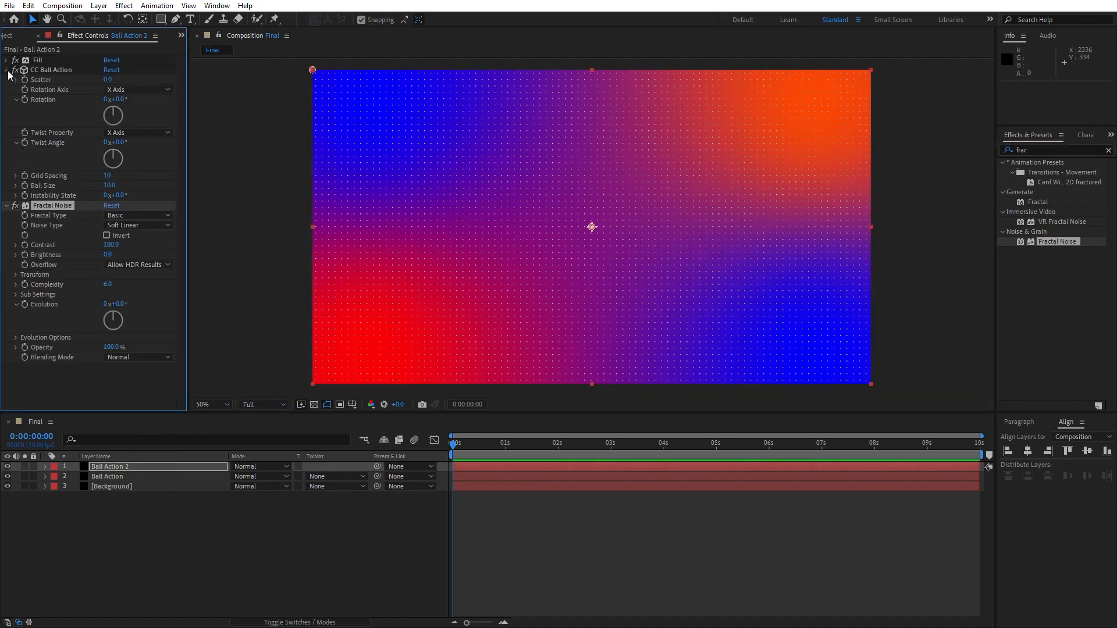
pyautogui.click(7, 70)
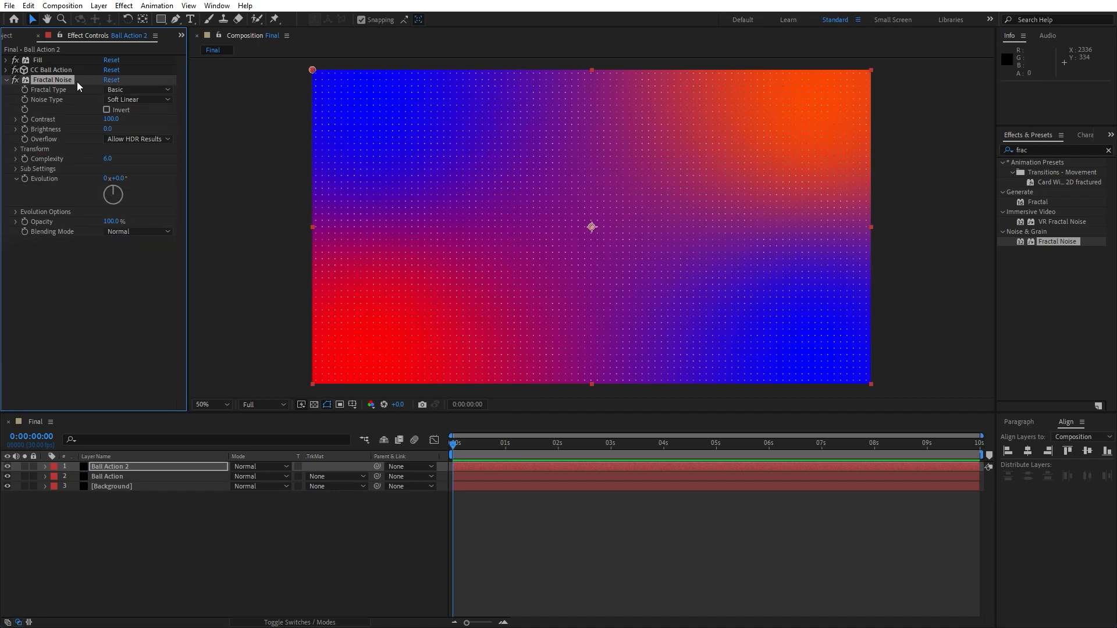
pyautogui.click(110, 120)
pyautogui.write('800')
pyautogui.press('Return')
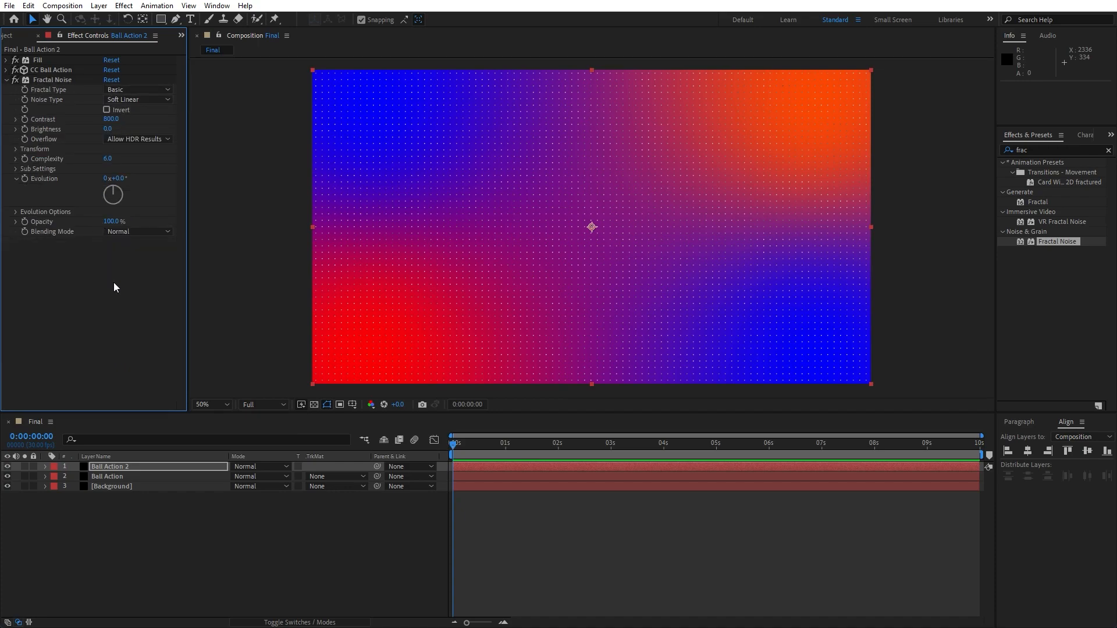
# Step: Drive Fractal Noise's Evolution on the Ball Action 2 layer with the expression time*200 and collapse the layer's properties
pyautogui.keyDown('alt'); pyautogui.click(25, 179); pyautogui.keyUp('alt')
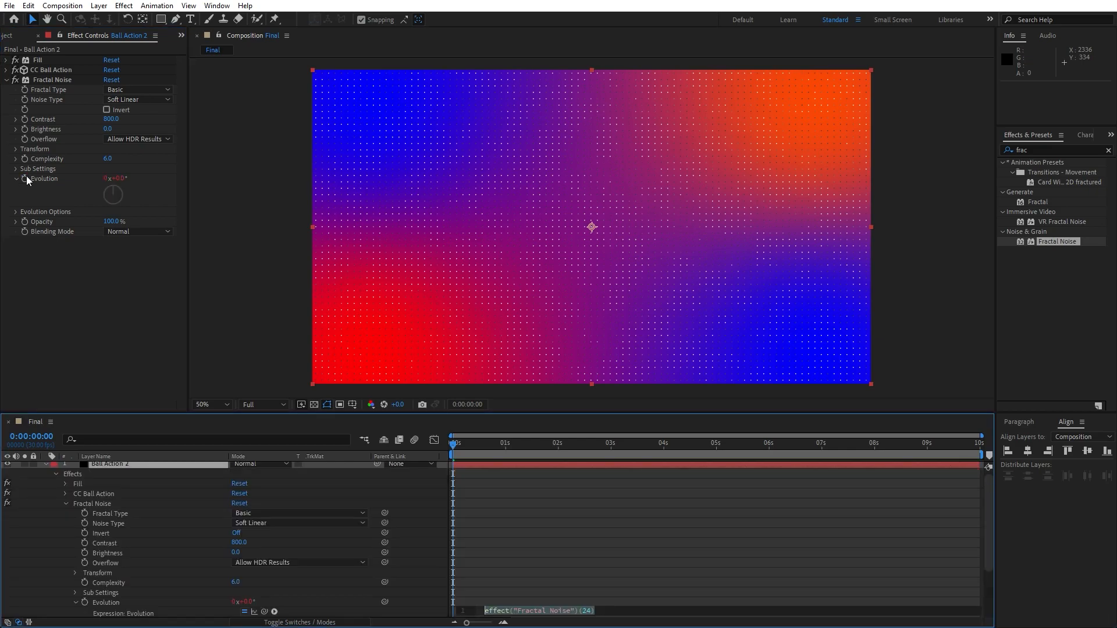
pyautogui.write('time*200')
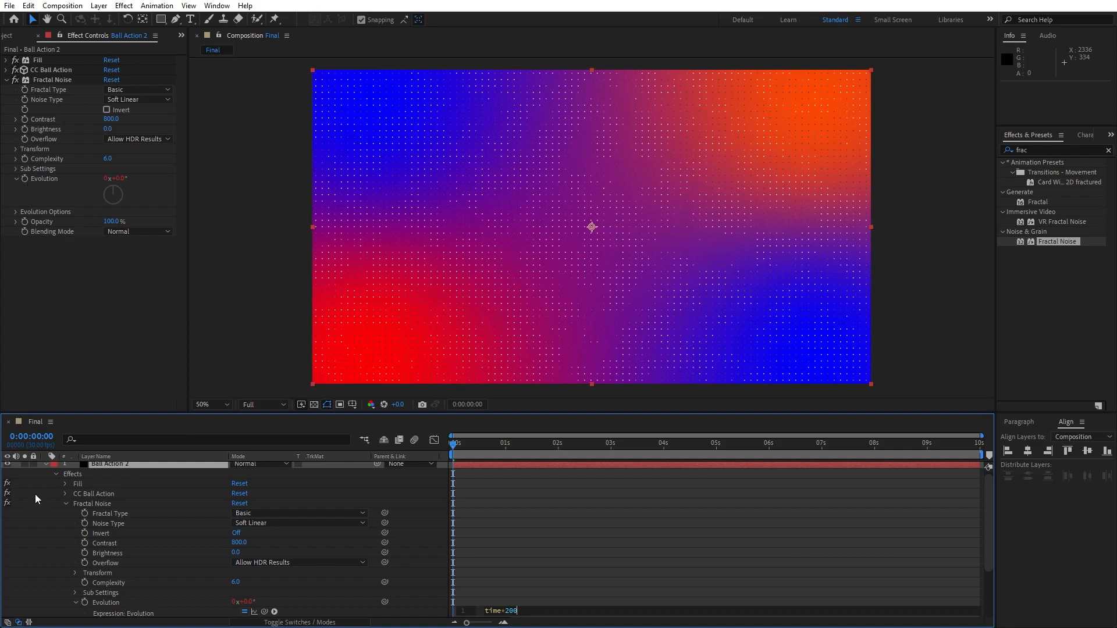
pyautogui.click(35, 490)
pyautogui.scroll(1, 47, 469)
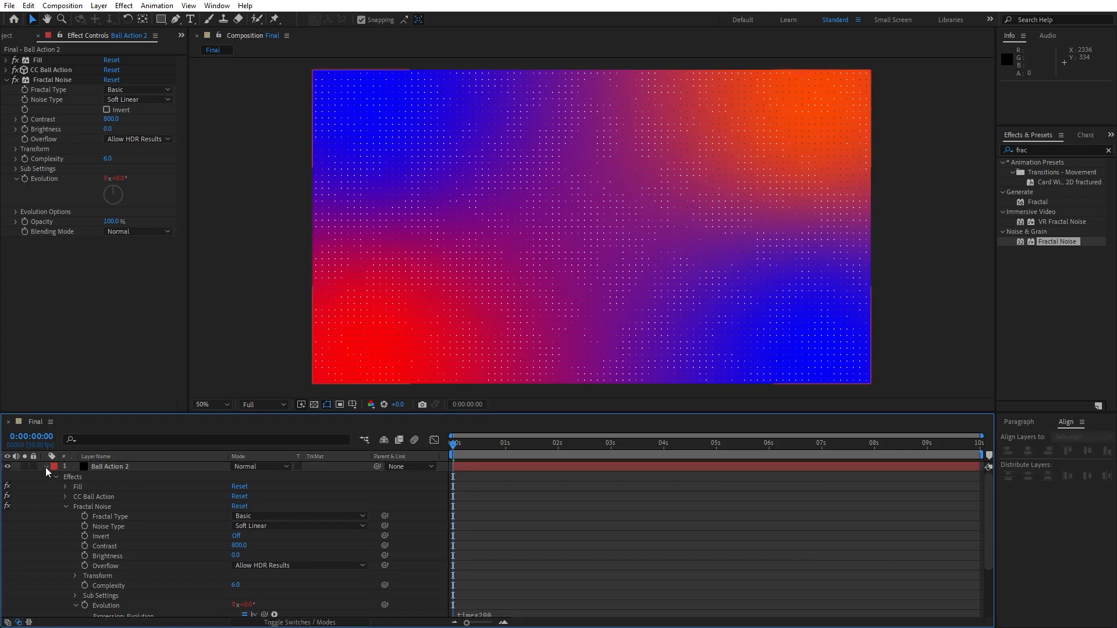
pyautogui.click(46, 466)
# Step: Preview the dot animation, park the current time at 0:00:01:29 and collapse the Fractal Noise settings
pyautogui.press('space')
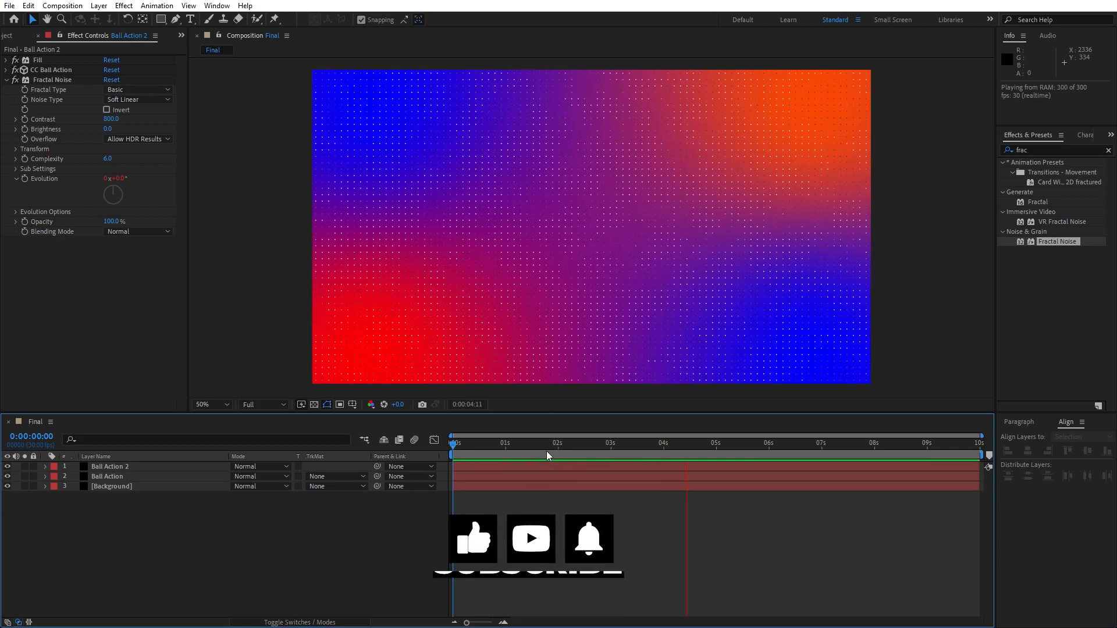
pyautogui.moveTo(532, 445); pyautogui.dragTo(557, 445)
pyautogui.click(7, 80)
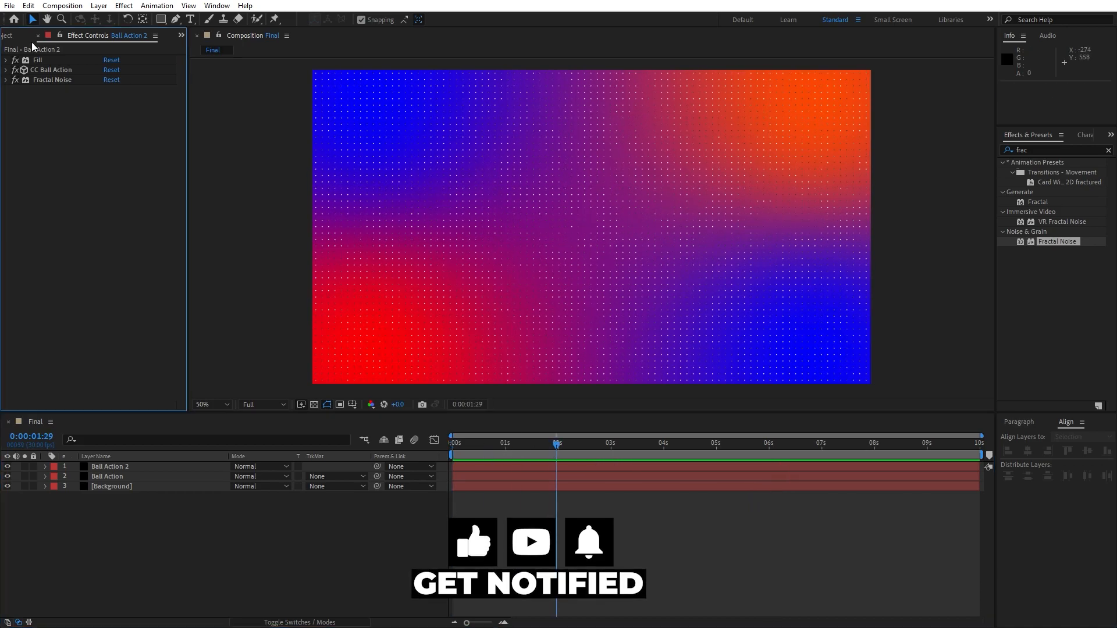
# Step: Create an adjustment layer above all the other layers and name it Light Sweep
pyautogui.click(16, 35)
pyautogui.click(199, 571)
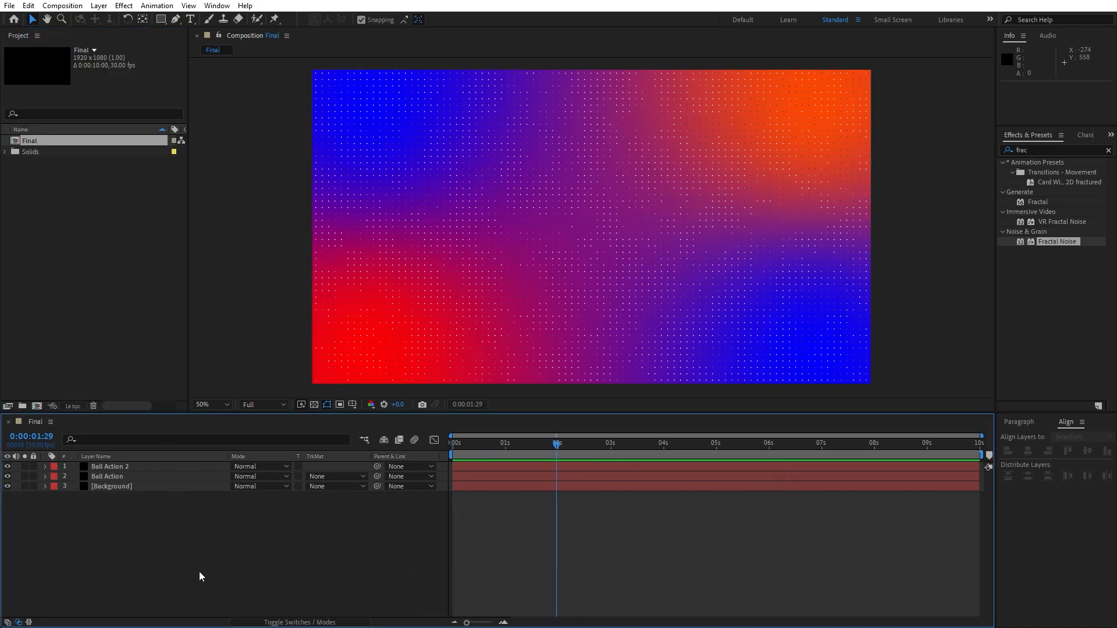
pyautogui.rightClick(197, 564)
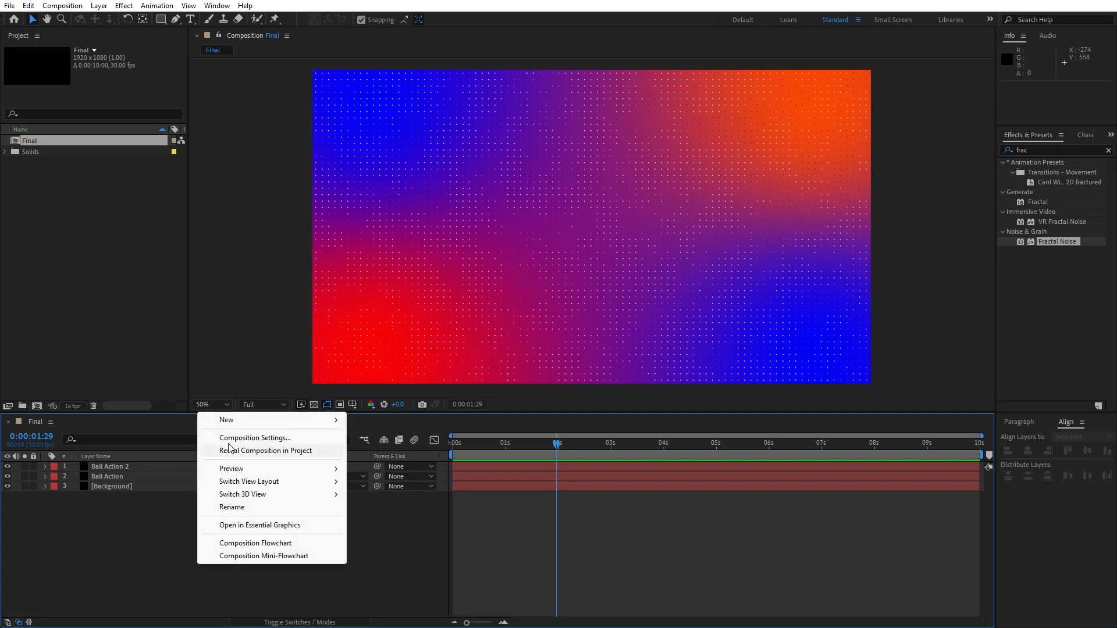
pyautogui.moveTo(230, 420)
pyautogui.click(392, 514)
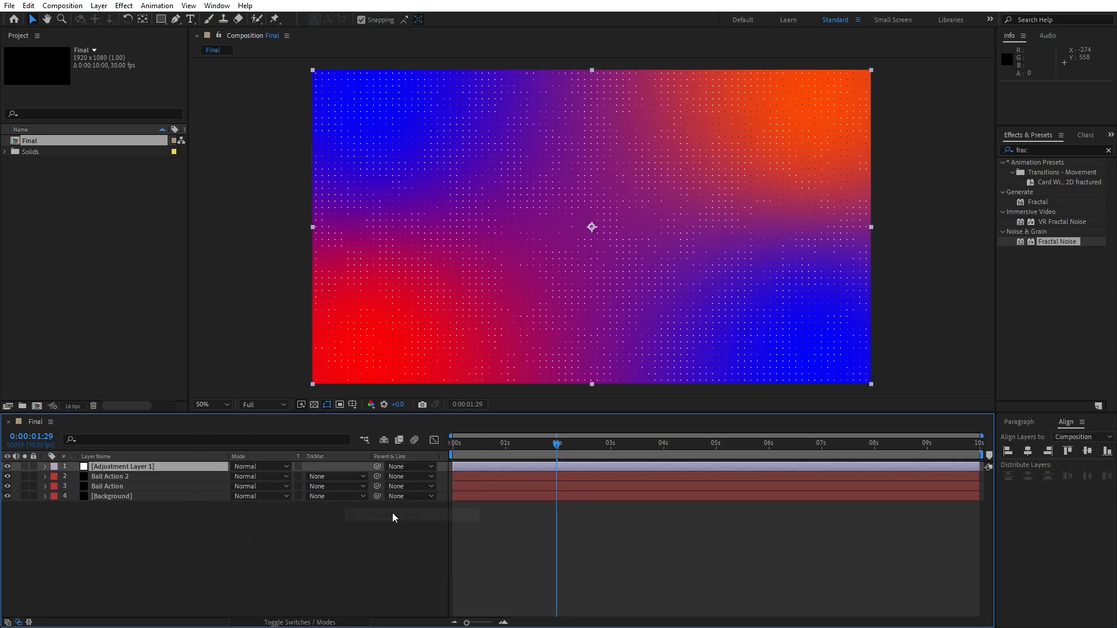
pyautogui.press('Return')
pyautogui.write('Light Sweep')
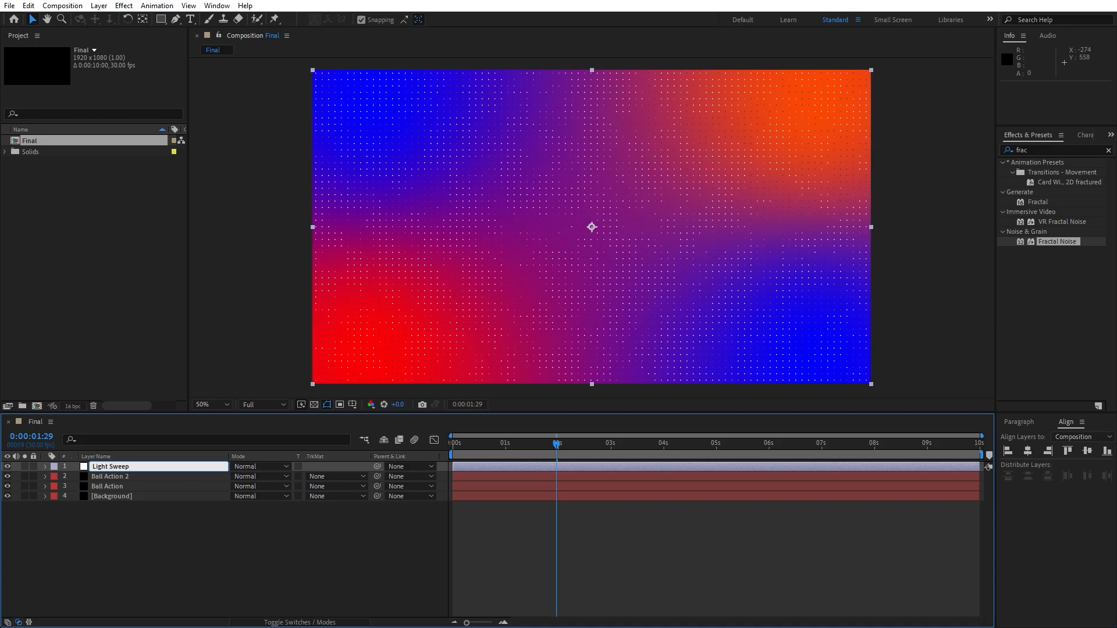
pyautogui.click(206, 548)
# Step: Find the CC Light Sweep effect and apply it to the Light Sweep adjustment layer
pyautogui.click(138, 461)
pyautogui.click(1075, 145)
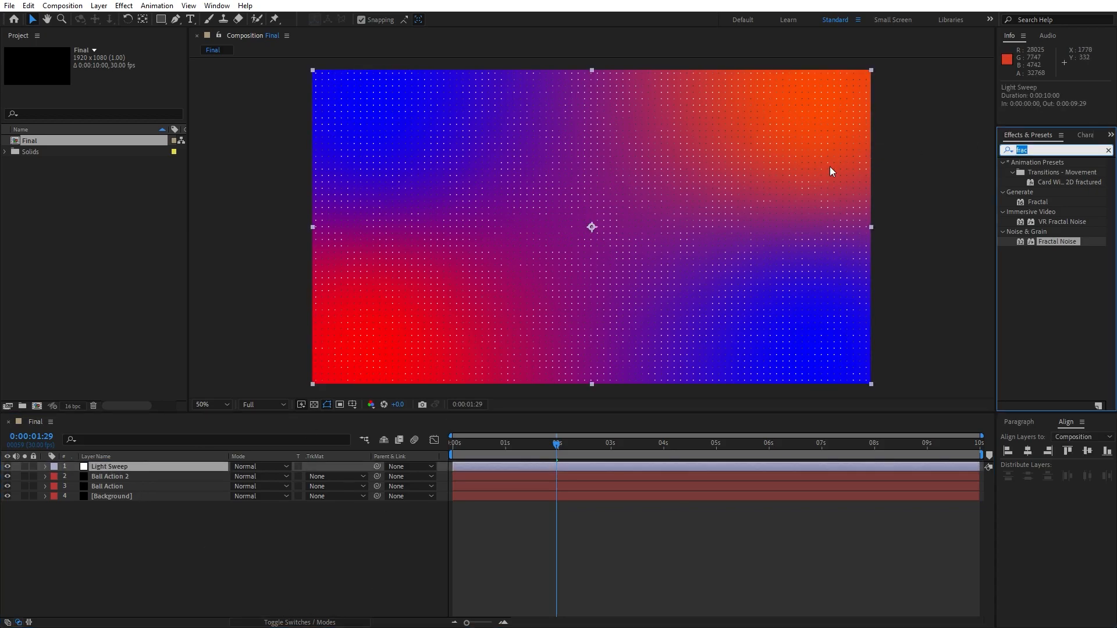
pyautogui.write('light s')
pyautogui.moveTo(1050, 172); pyautogui.dragTo(103, 464)
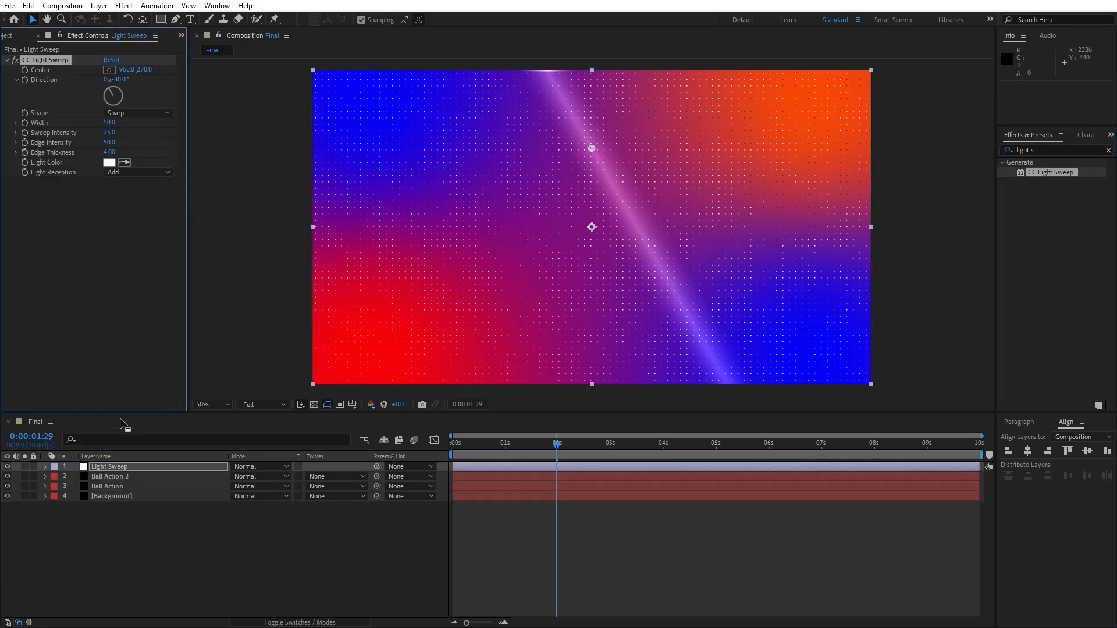
# Step: Set CC Light Sweep's Edge Thickness and Edge Intensity to 0
pyautogui.click(109, 152)
pyautogui.write('0')
pyautogui.hotkey('shift', 'Tab')
pyautogui.write('0')
pyautogui.press('Return')
# Step: Set CC Light Sweep's Direction to -62° and its Center to -85, 15 so the beam crosses the frame diagonally
pyautogui.click(116, 80)
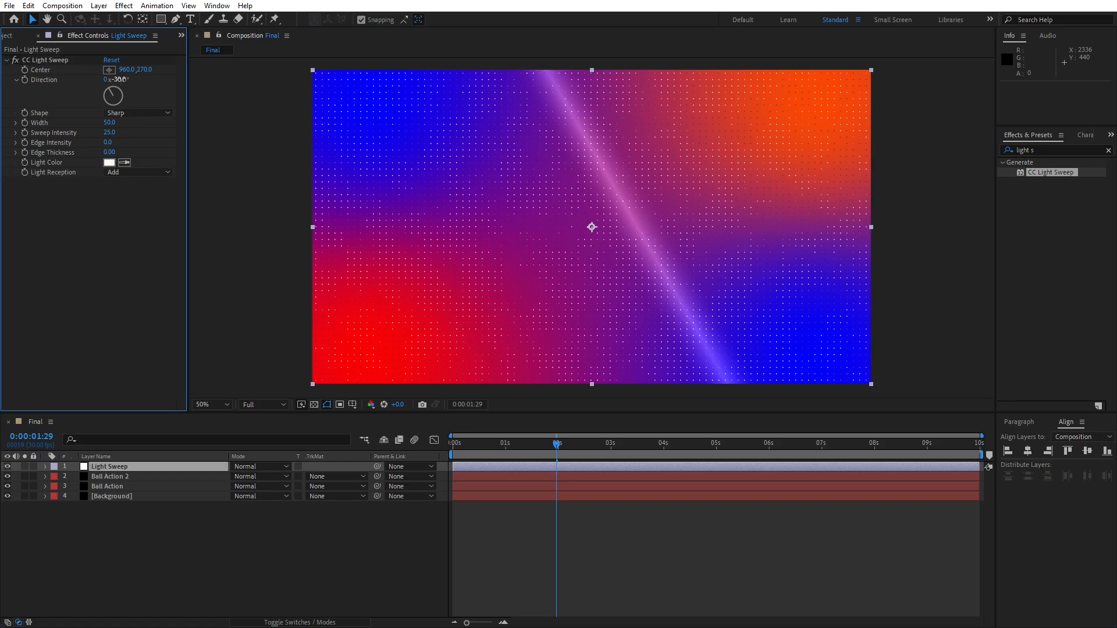
pyautogui.write('-62')
pyautogui.press('Return')
pyautogui.click(125, 69)
pyautogui.write('-85')
pyautogui.press('Return')
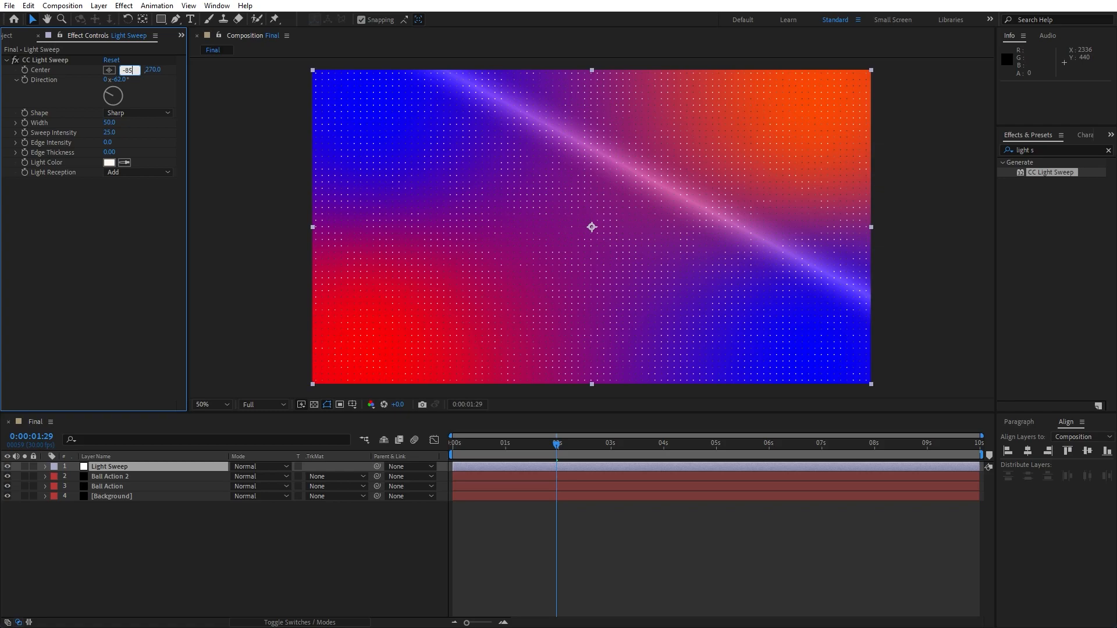
pyautogui.click(142, 70)
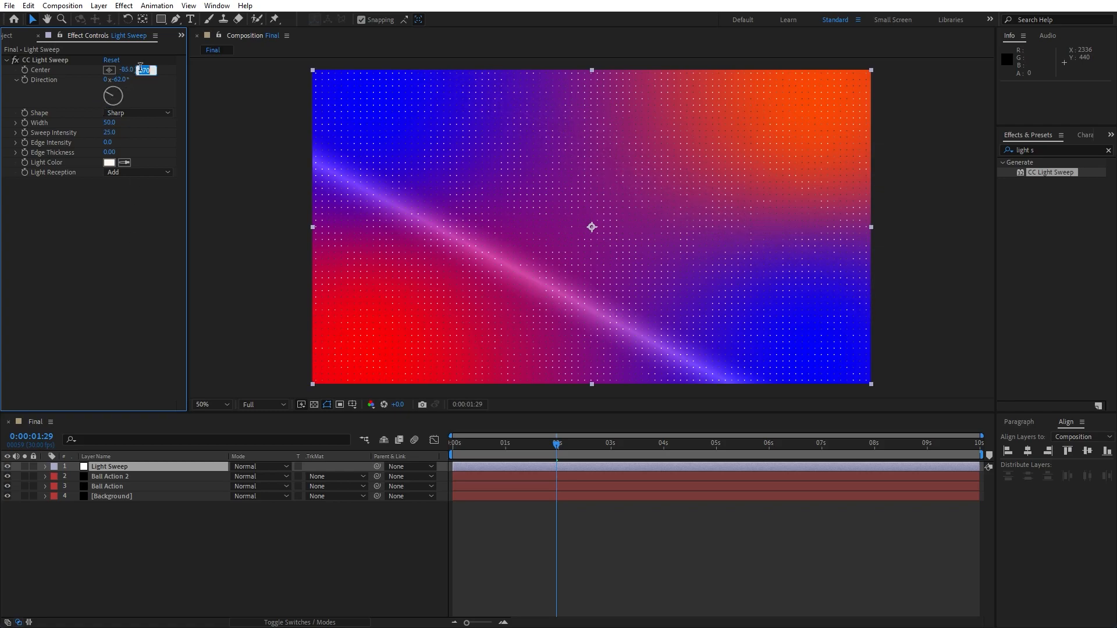
pyautogui.write('15')
pyautogui.press('Return')
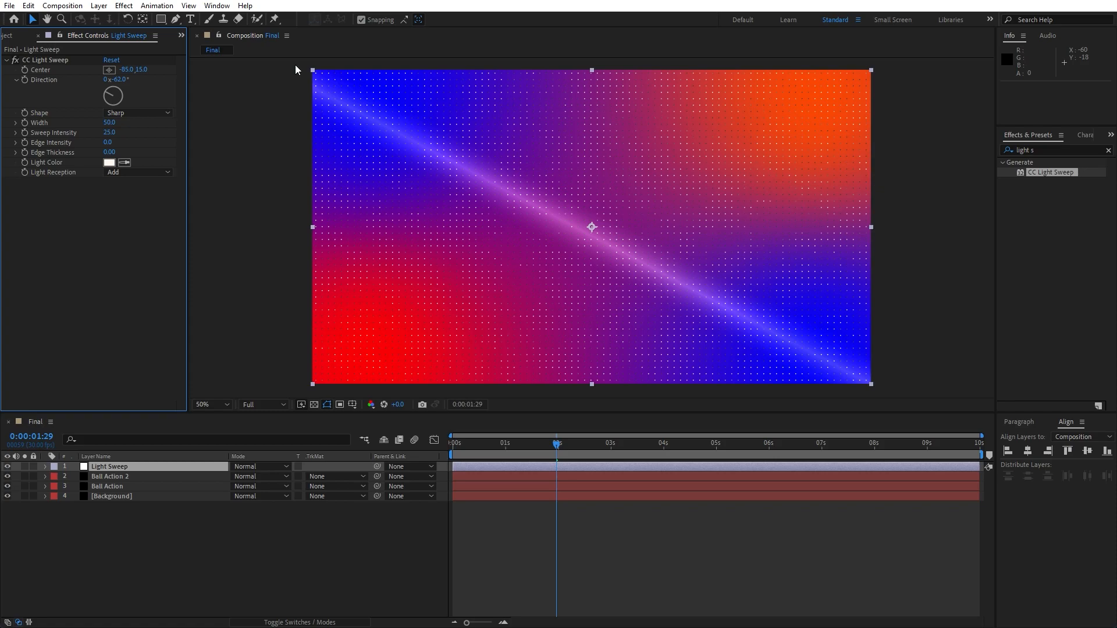
# Step: Try a Width of 195 for CC Light Sweep, then reduce it to 185
pyautogui.click(109, 123)
pyautogui.write('195')
pyautogui.click(311, 594)
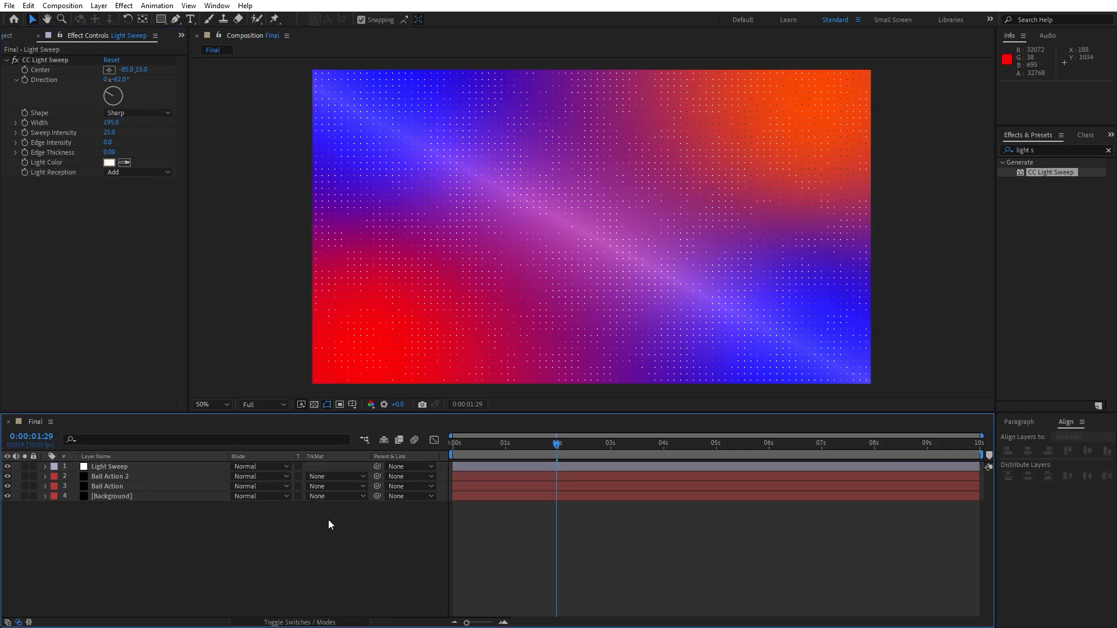
pyautogui.click(113, 123)
pyautogui.write('185')
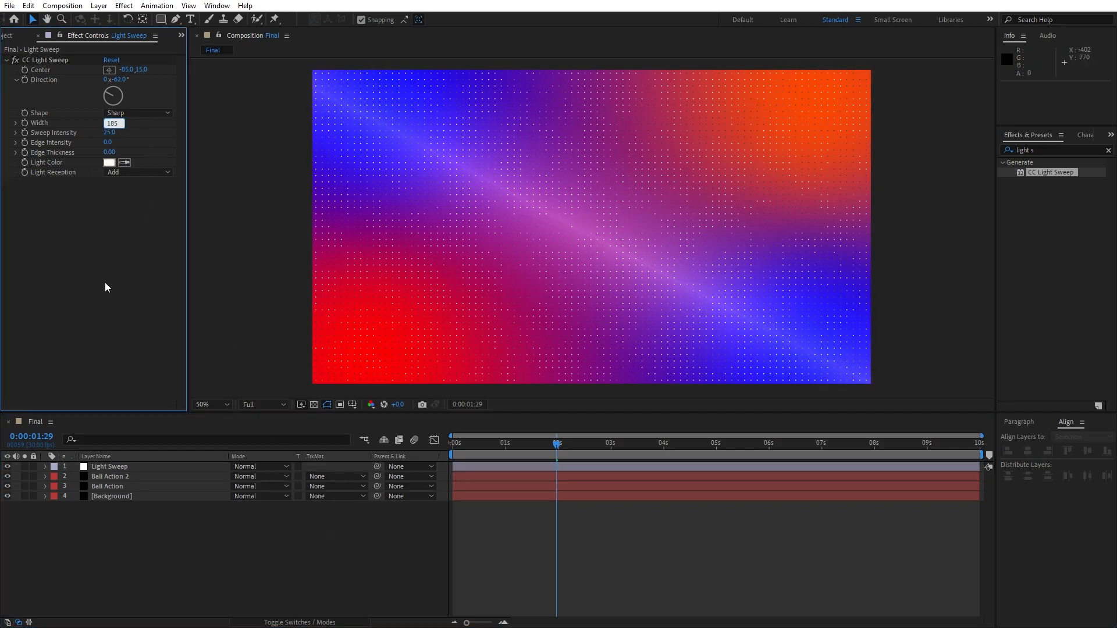
pyautogui.click(505, 241)
pyautogui.click(221, 592)
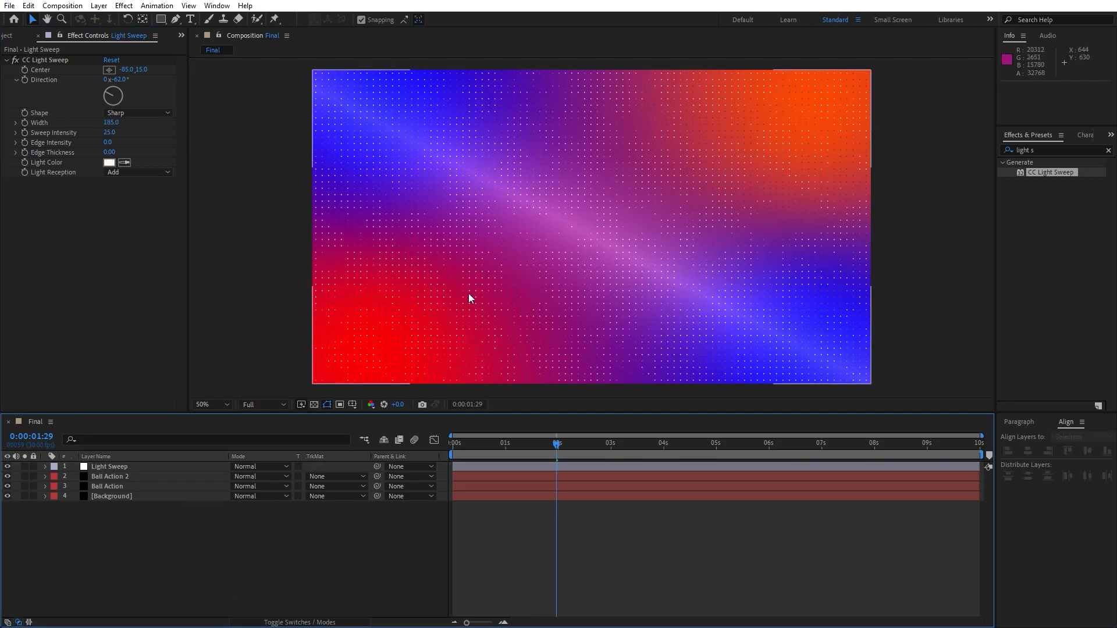
# Step: Add the text EASY TO CREATE near the middle of the composition in Bebas Neue at 200 px
pyautogui.press('F3')
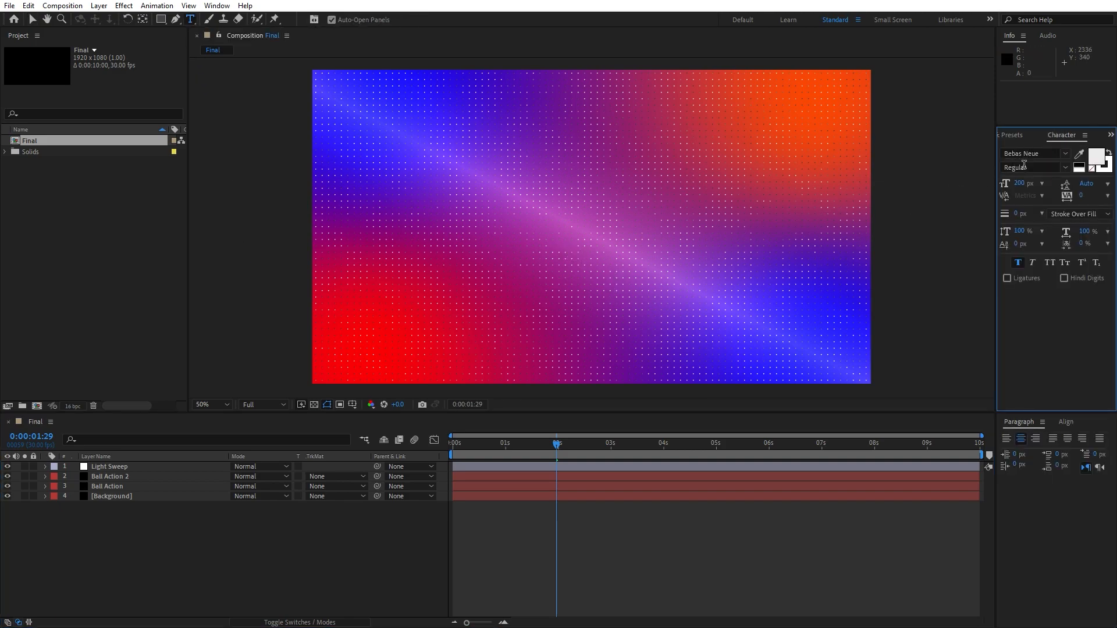
pyautogui.click(539, 239)
pyautogui.write('E')
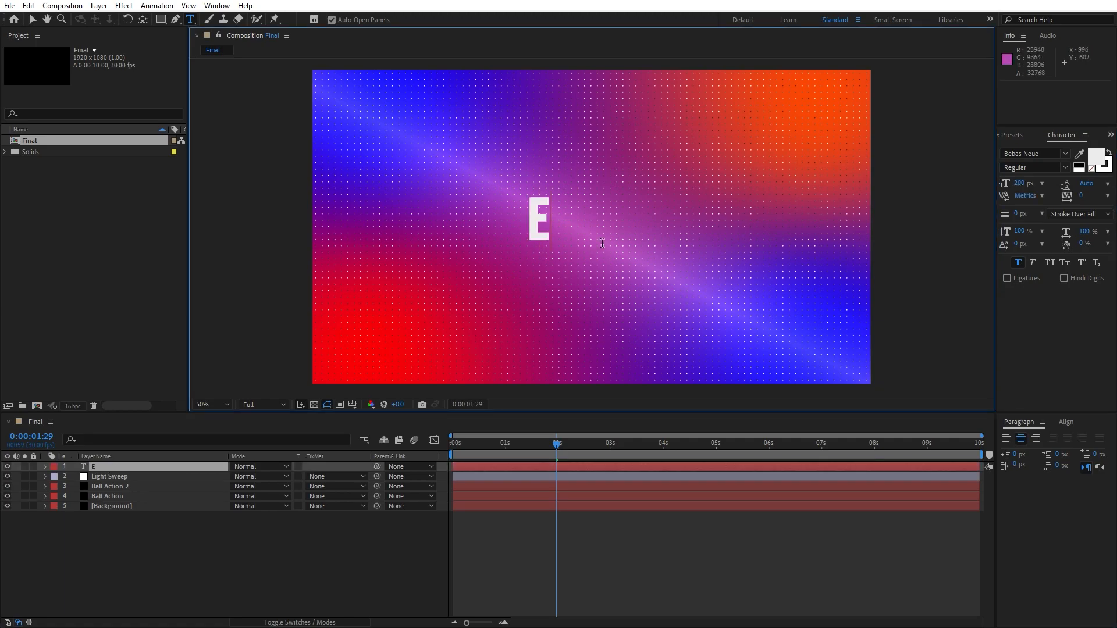
pyautogui.write('ASY TO CREATE')
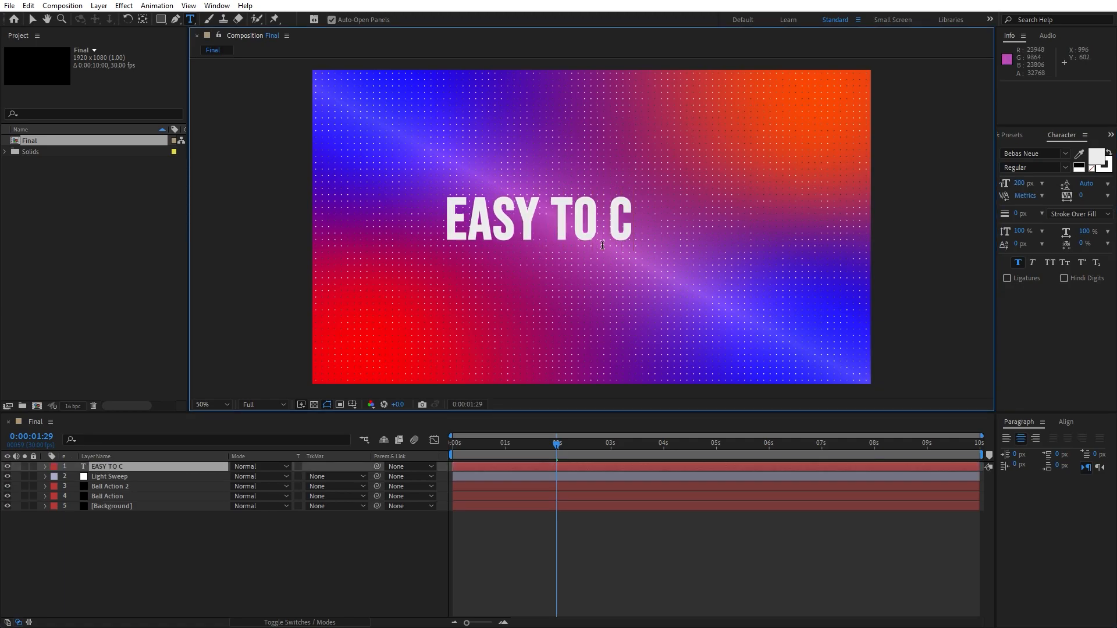
pyautogui.click(100, 575)
# Step: Center the EASY TO CREATE text layer horizontally and vertically in the composition
pyautogui.click(187, 467)
pyautogui.click(1066, 422)
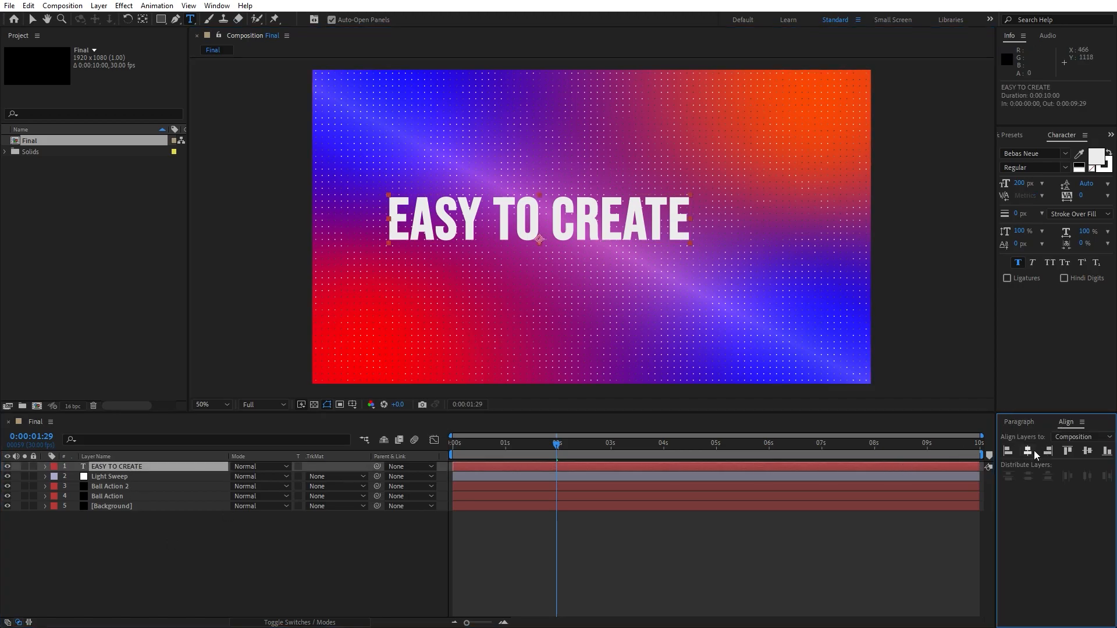
pyautogui.click(1028, 451)
pyautogui.click(1087, 451)
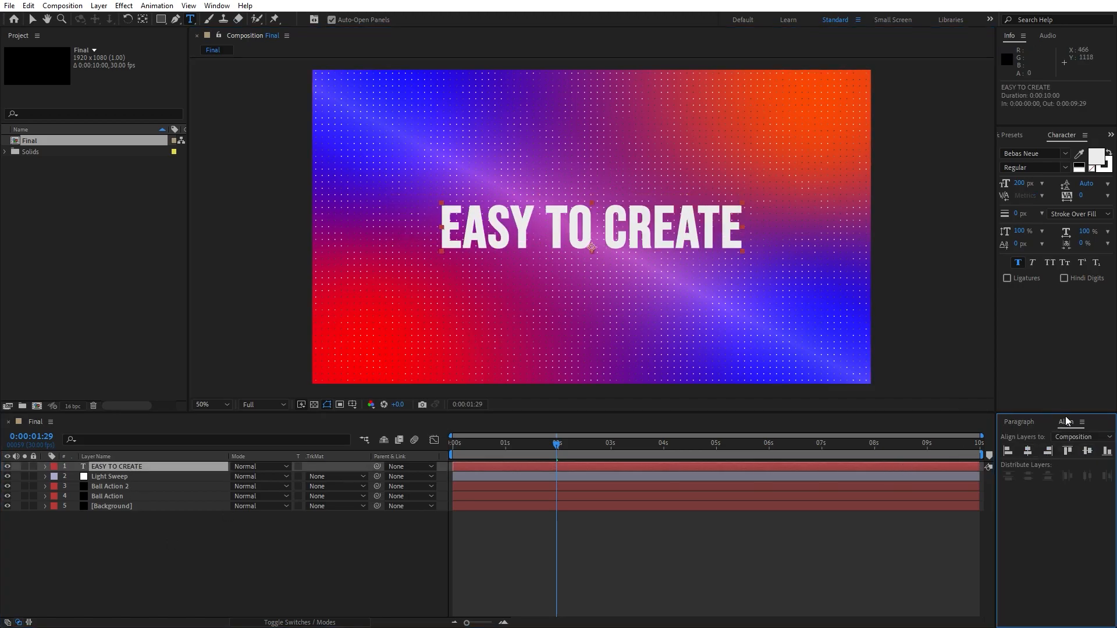
pyautogui.click(221, 6)
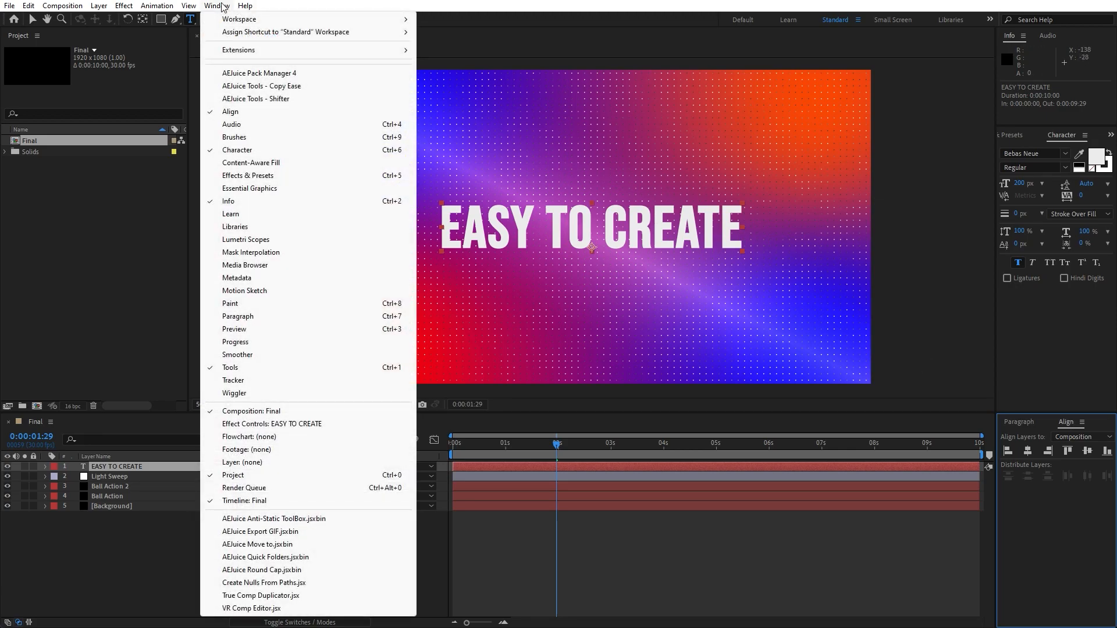
pyautogui.click(102, 579)
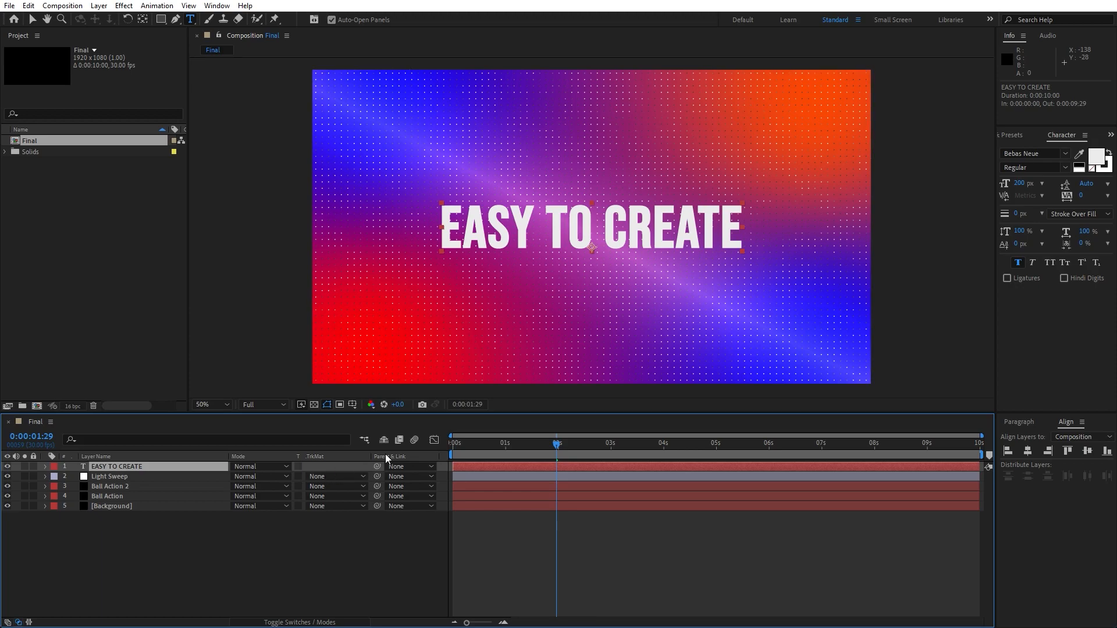
# Step: Keyframe the text layer's Position at 0:00:00:00 and shift its X value to 1042.5 at 0:00:00:29
pyautogui.press('Home')
pyautogui.press('p')
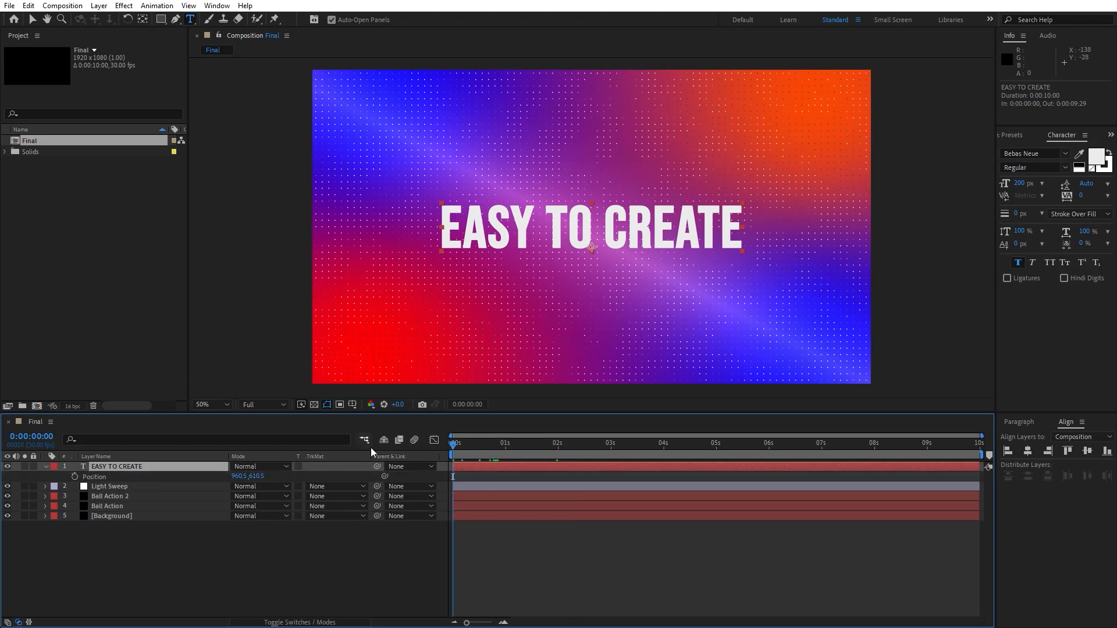
pyautogui.click(74, 476)
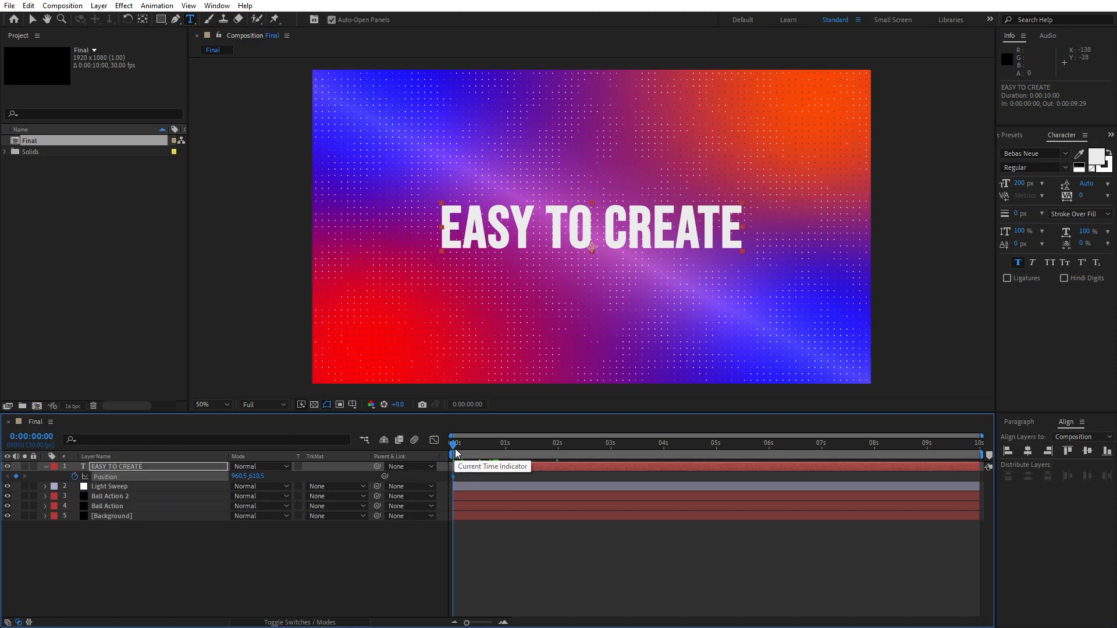
pyautogui.moveTo(456, 449); pyautogui.dragTo(506, 443)
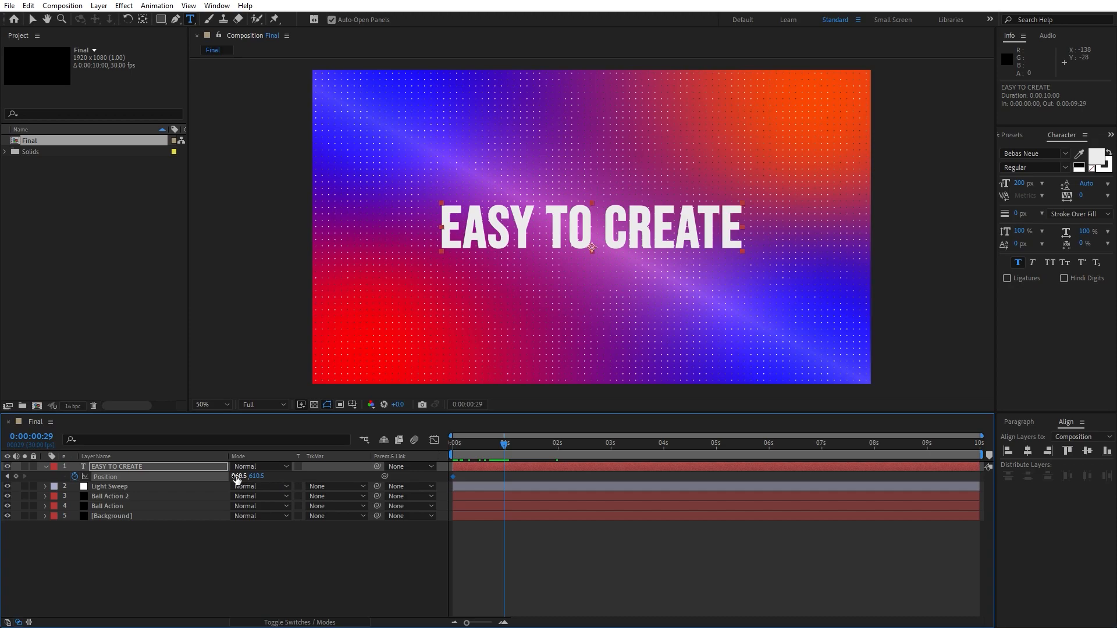
pyautogui.moveTo(237, 476); pyautogui.dragTo(284, 476)
# Step: Select both Position keyframes of the text layer and apply Easy Ease to them
pyautogui.moveTo(560, 552); pyautogui.dragTo(424, 436)
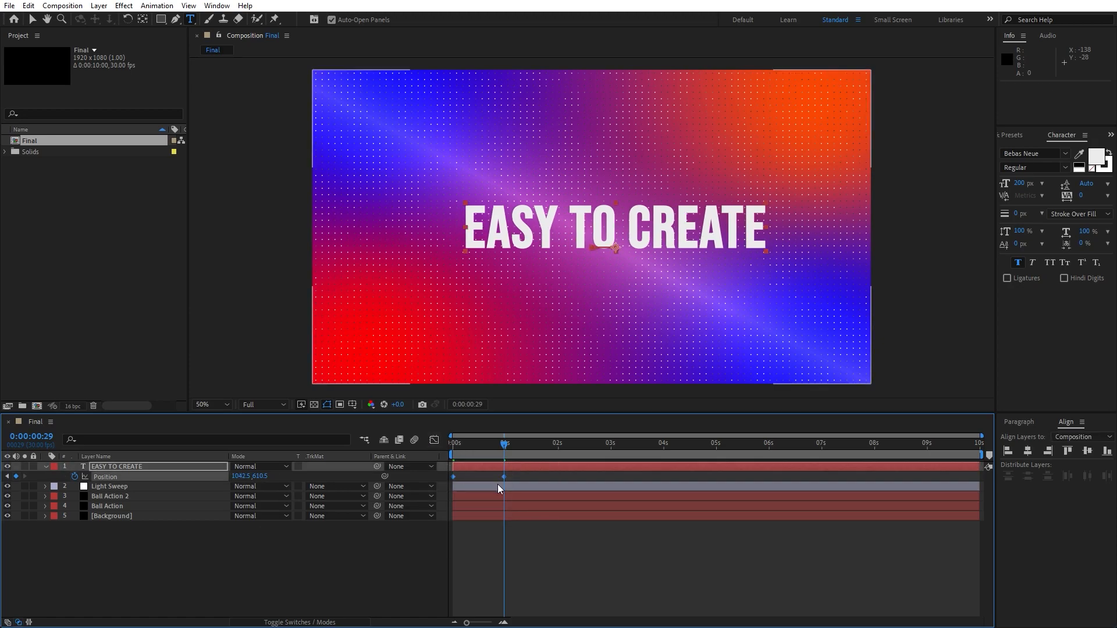
pyautogui.rightClick(505, 477)
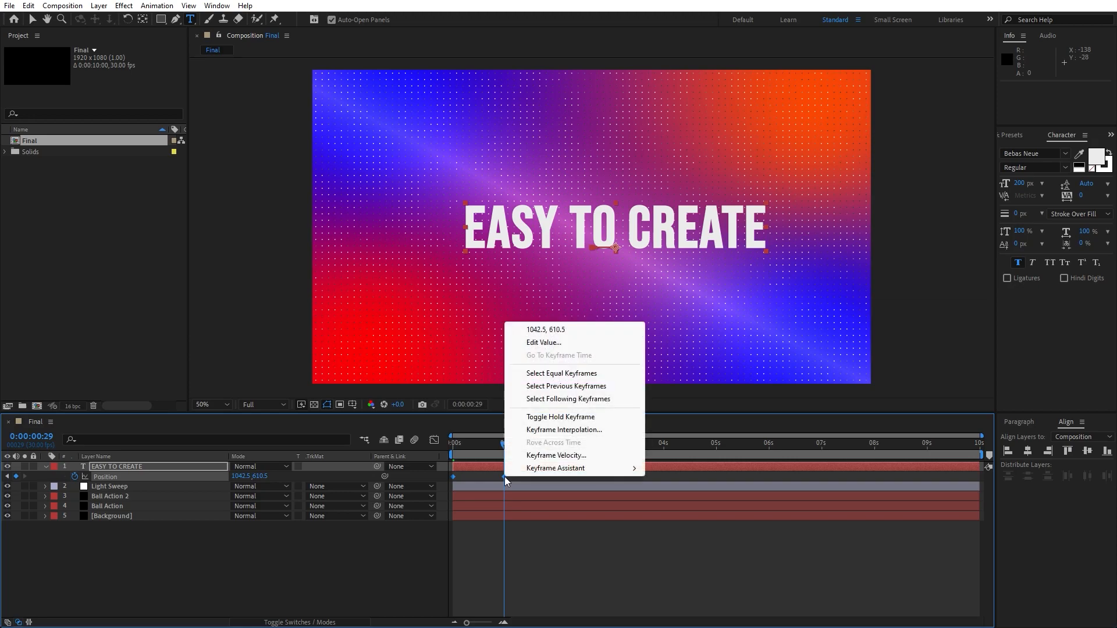
pyautogui.moveTo(539, 472)
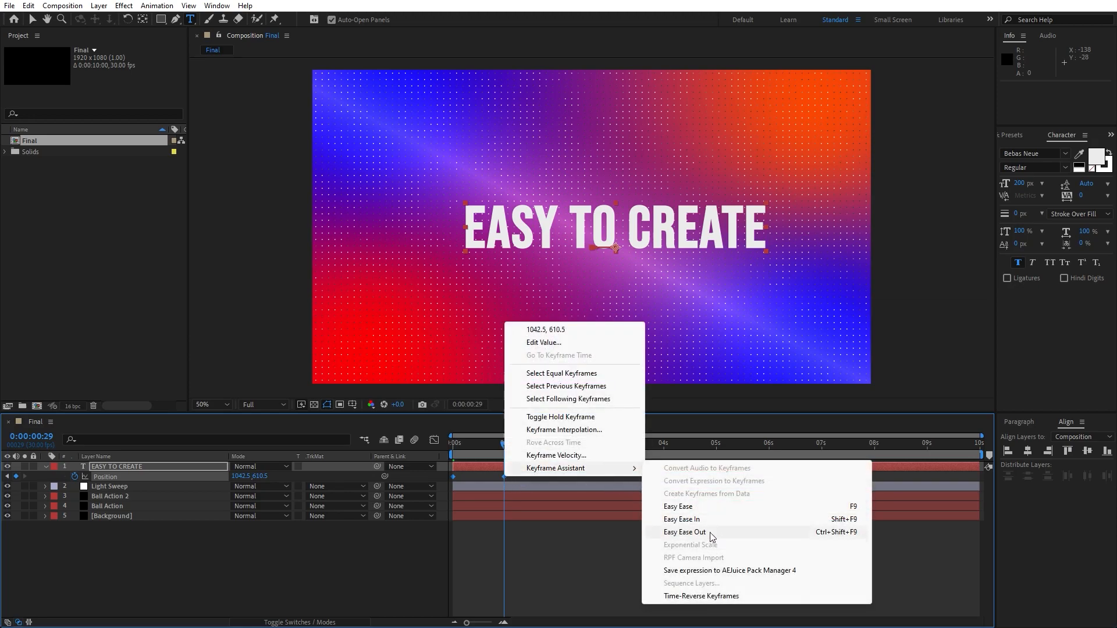
pyautogui.click(685, 507)
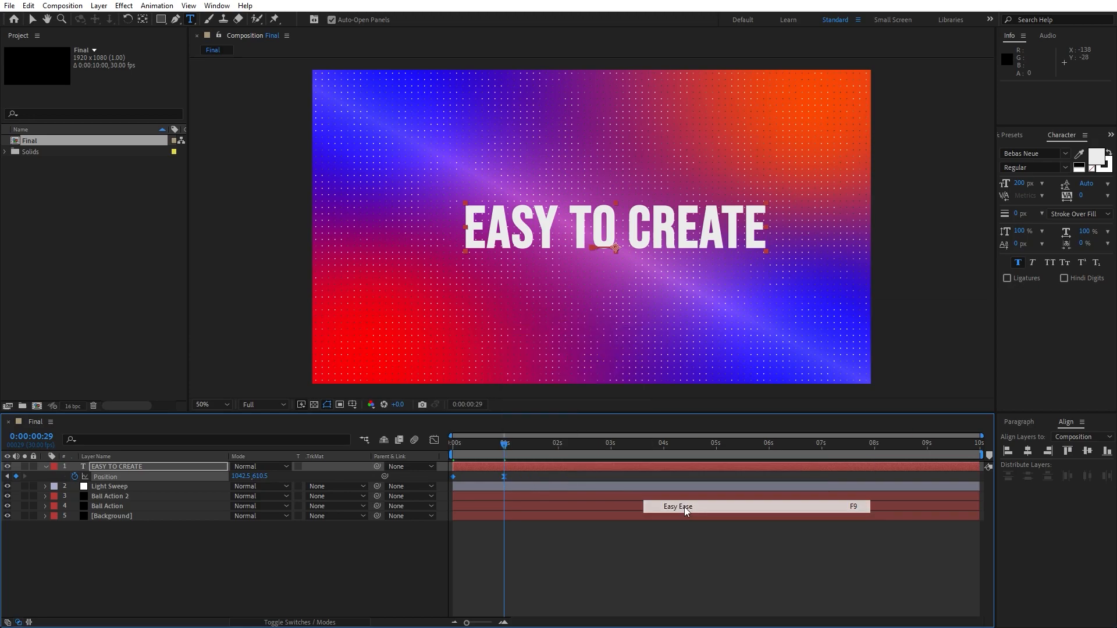
# Step: Play back the eased text movement to check it
pyautogui.click(400, 543)
pyautogui.press('space')
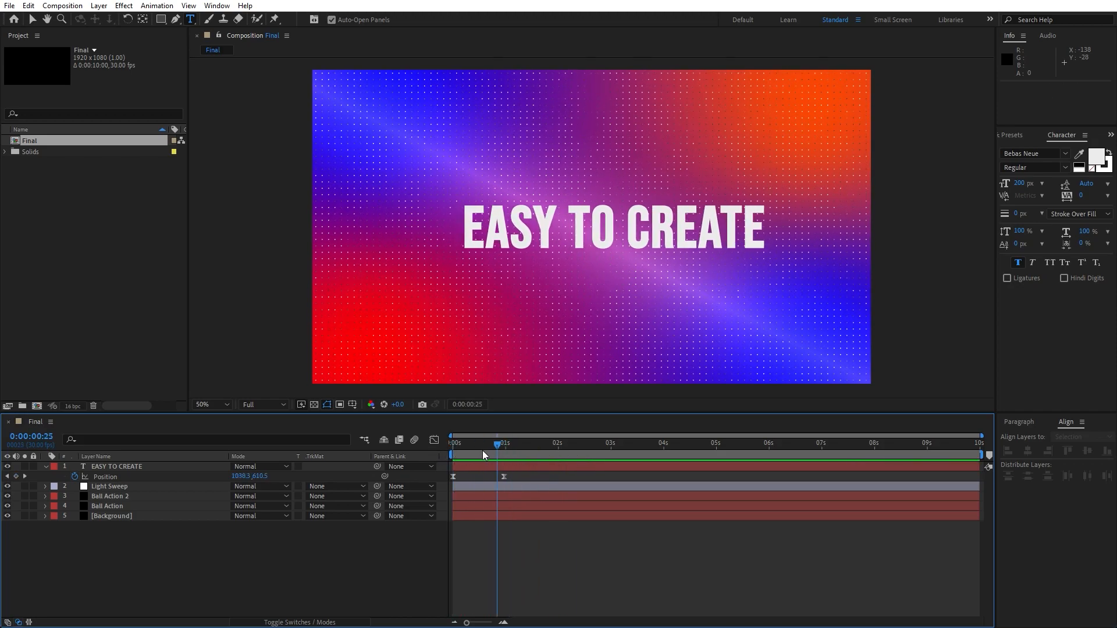
pyautogui.press('space')
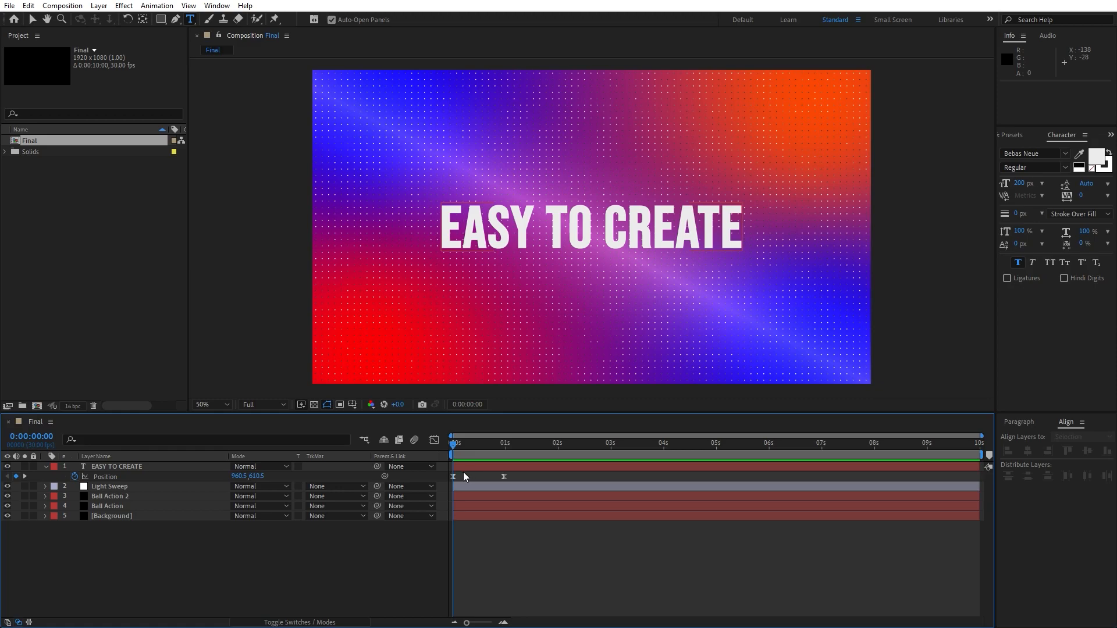
# Step: Add the expression loopOut("pingpong") to the EASY TO CREATE layer's Position and play back the looping movement
pyautogui.keyDown('alt'); pyautogui.click(74, 476); pyautogui.keyUp('alt')
pyautogui.write('loopOu')
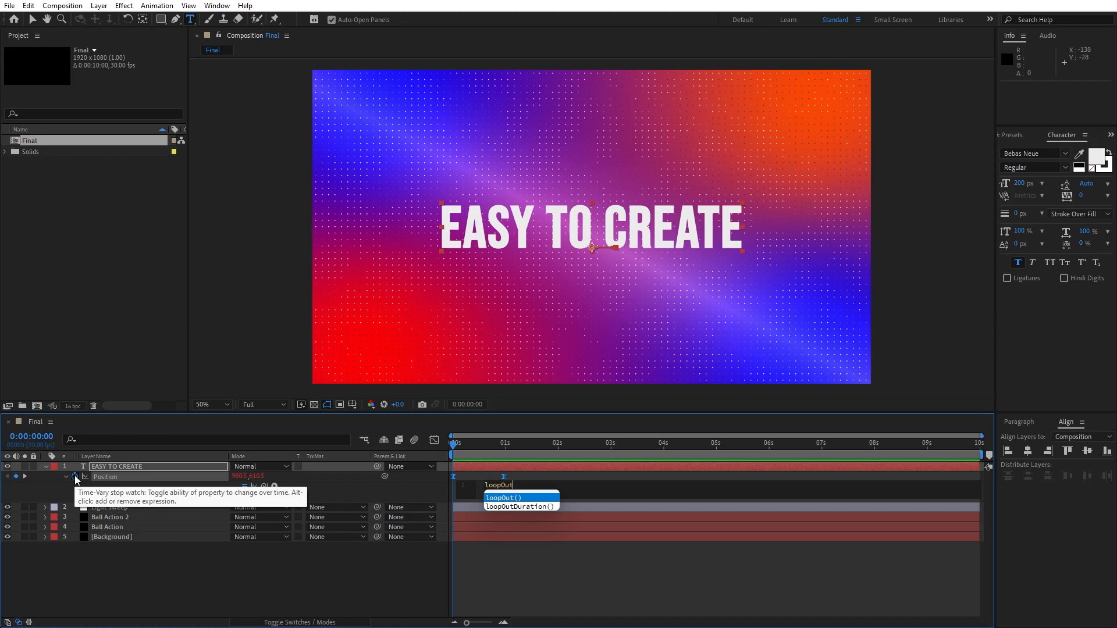
pyautogui.write('t')
pyautogui.press('Return')
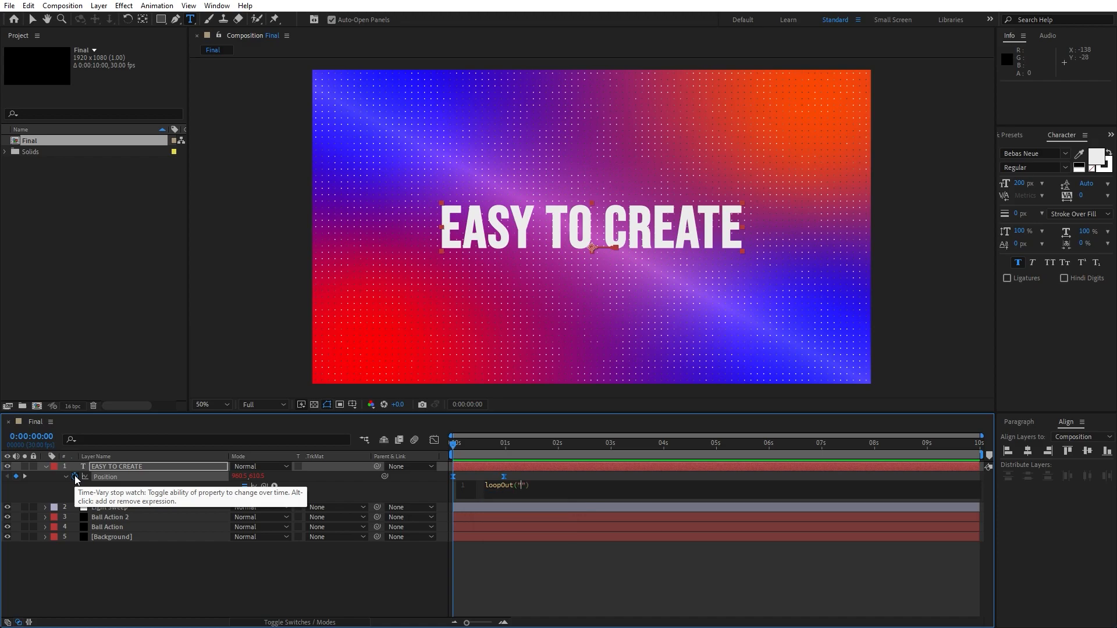
pyautogui.write('"ping')
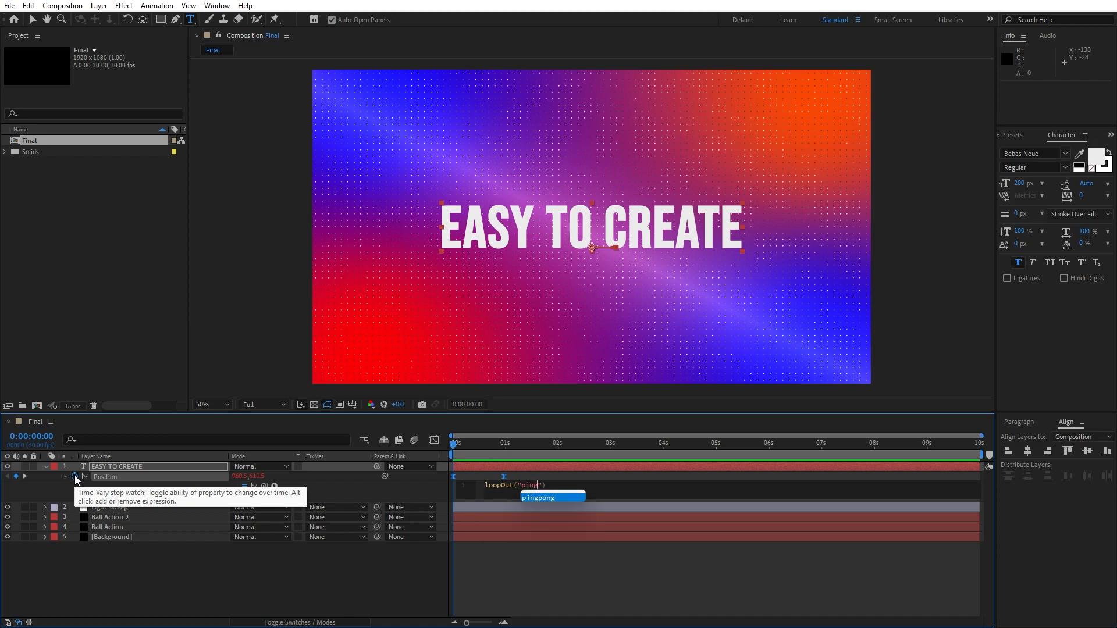
pyautogui.write('pong')
pyautogui.click(118, 592)
pyautogui.press('space')
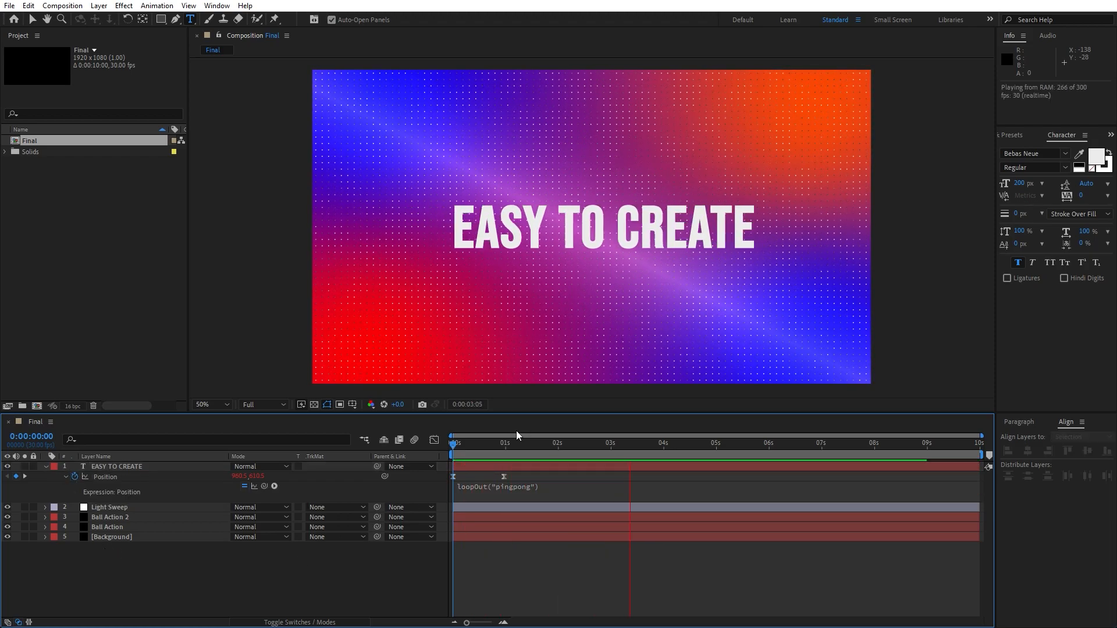
pyautogui.press('space')
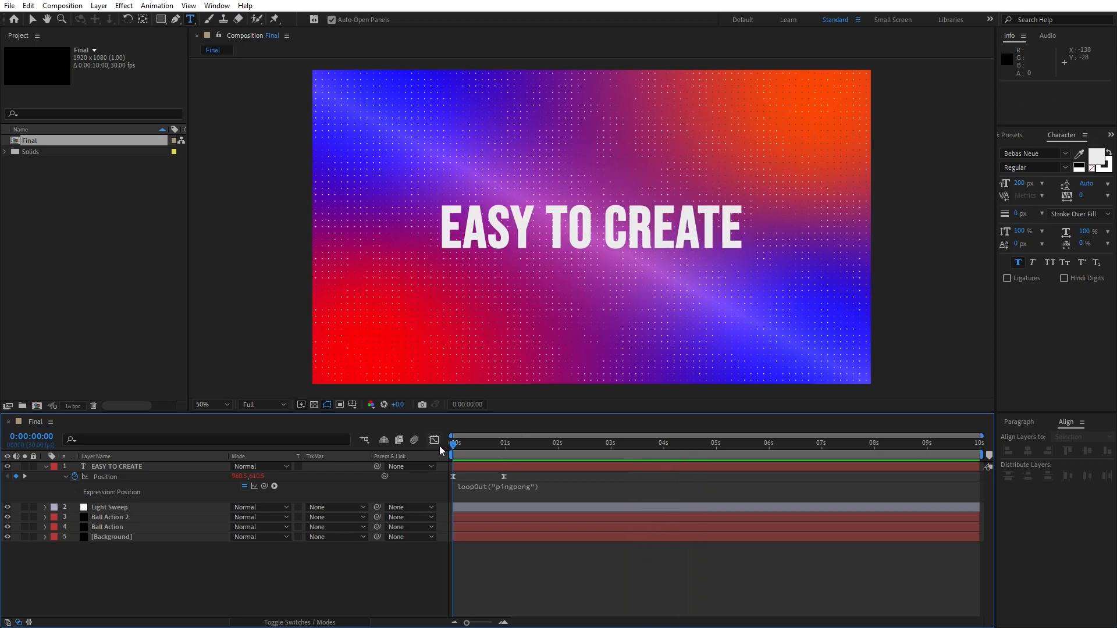
# Step: Duplicate the EASY TO CREATE text layer and delay the copy's Position keyframes so the first sits at frame 5
pyautogui.click(44, 466)
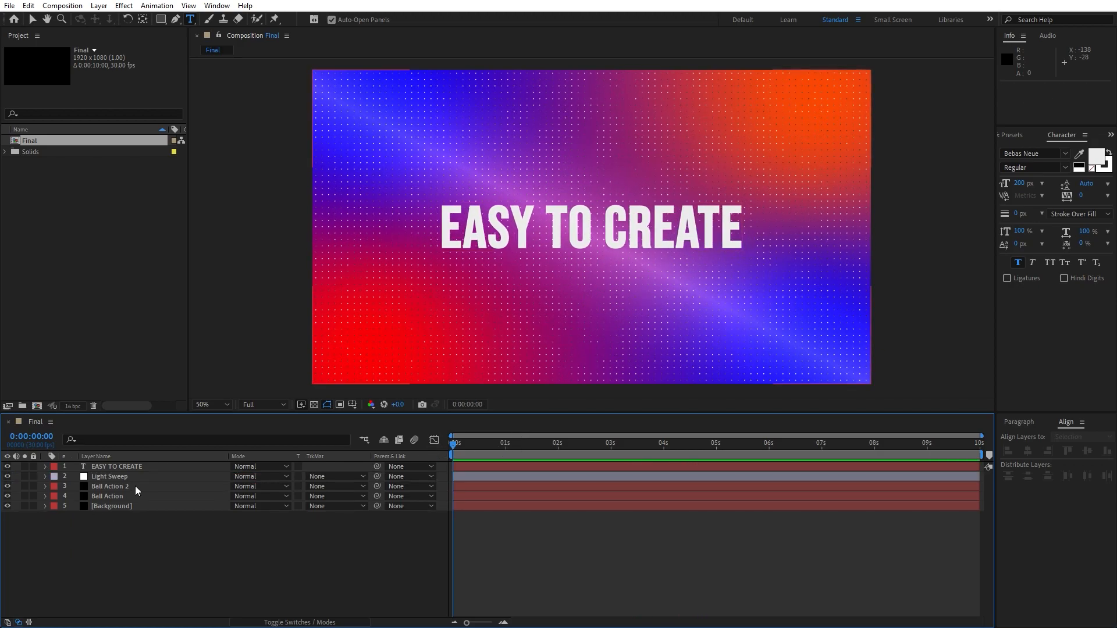
pyautogui.click(131, 467)
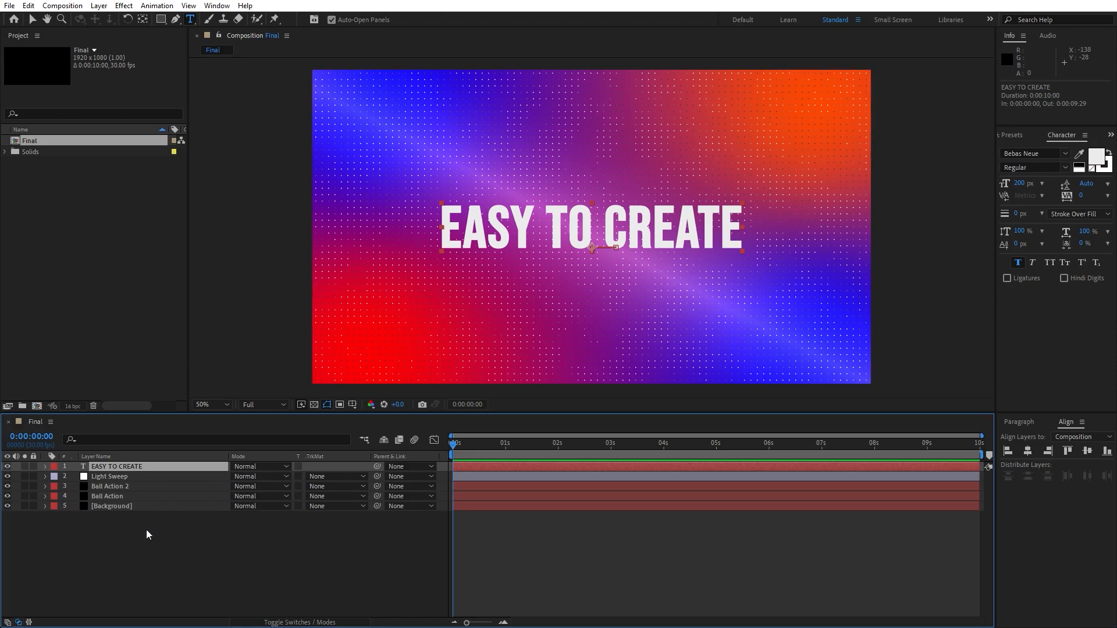
pyautogui.hotkey('ctrl', 'd')
pyautogui.press('v')
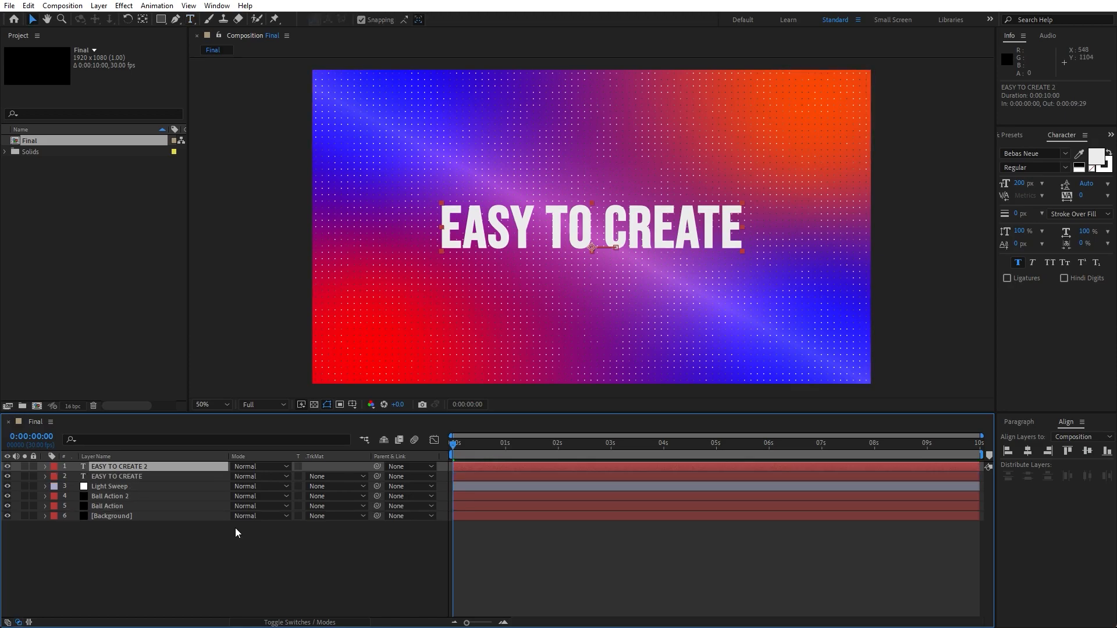
pyautogui.press('u')
pyautogui.moveTo(467, 622); pyautogui.dragTo(490, 624)
pyautogui.moveTo(758, 485); pyautogui.dragTo(506, 477)
# Step: Duplicate the EASY TO CREATE 2 layer and delay the new copy's Position keyframes so the first sits at frame 10
pyautogui.click(149, 467)
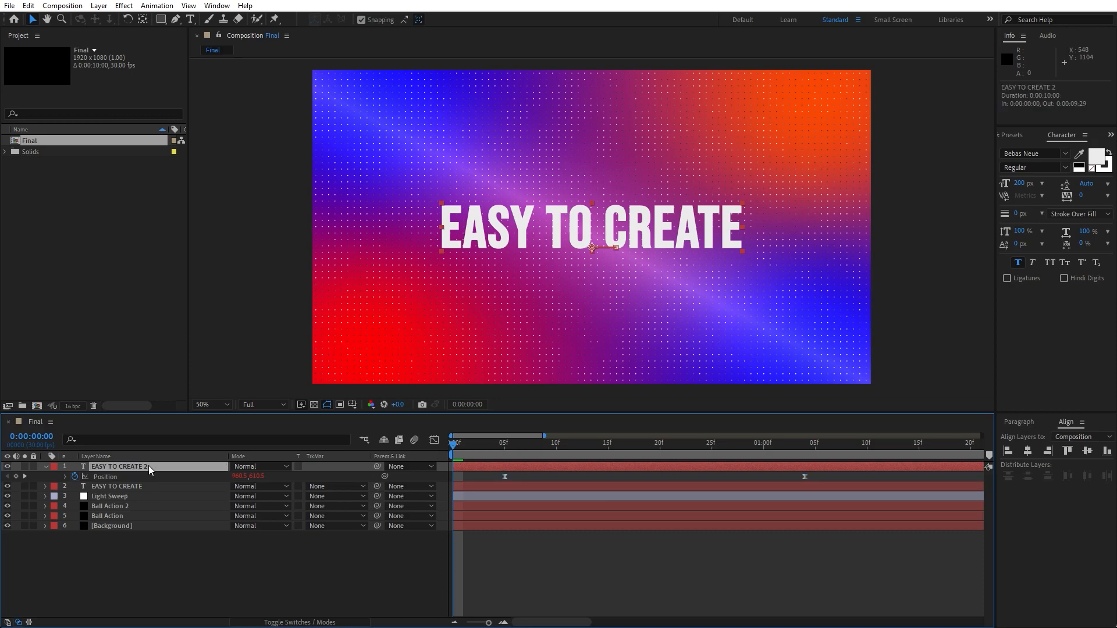
pyautogui.hotkey('ctrl', 'd')
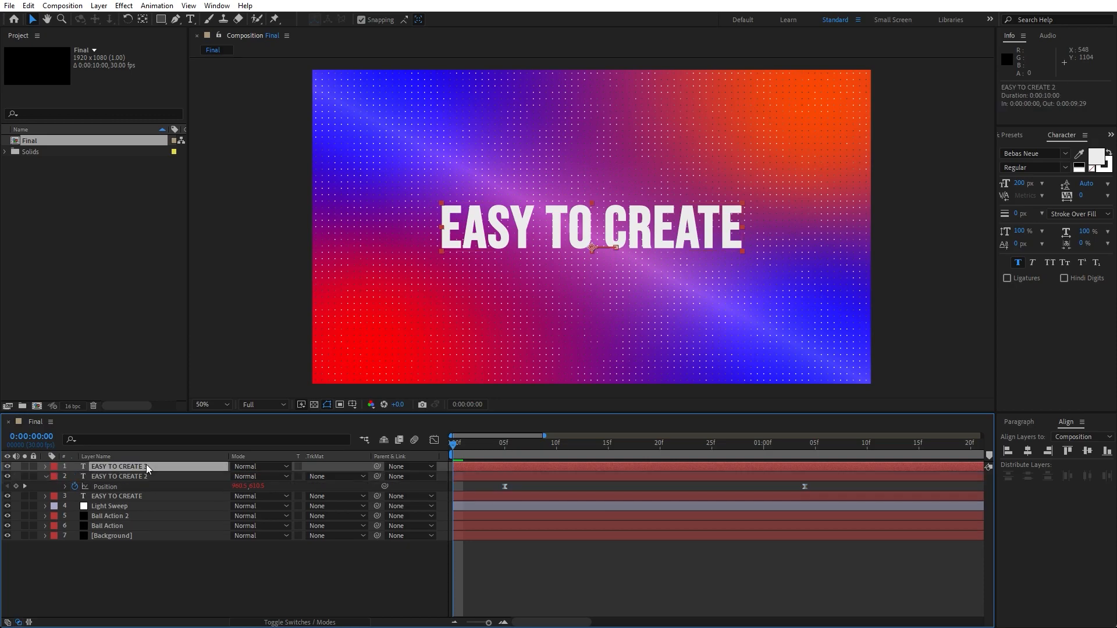
pyautogui.click(46, 476)
pyautogui.press('p')
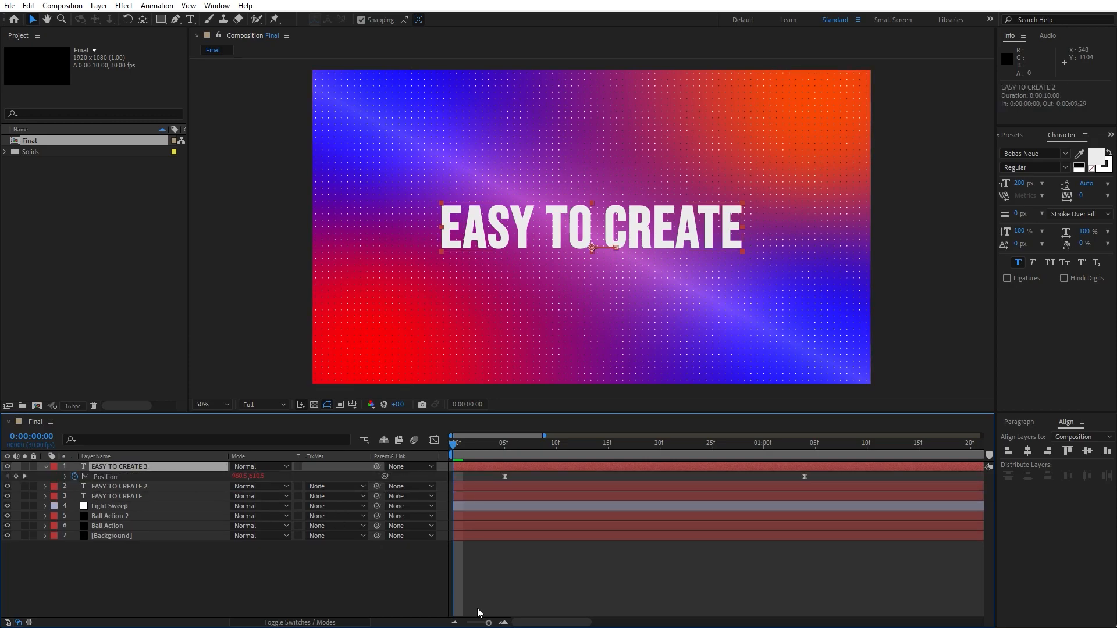
pyautogui.moveTo(487, 622); pyautogui.dragTo(481, 623)
pyautogui.moveTo(597, 474); pyautogui.dragTo(490, 476)
pyautogui.click(46, 467)
# Step: Duplicate the EASY TO CREATE 3 layer and delay the new copy's Position keyframes so the first sits at 0:00:00:15
pyautogui.click(126, 467)
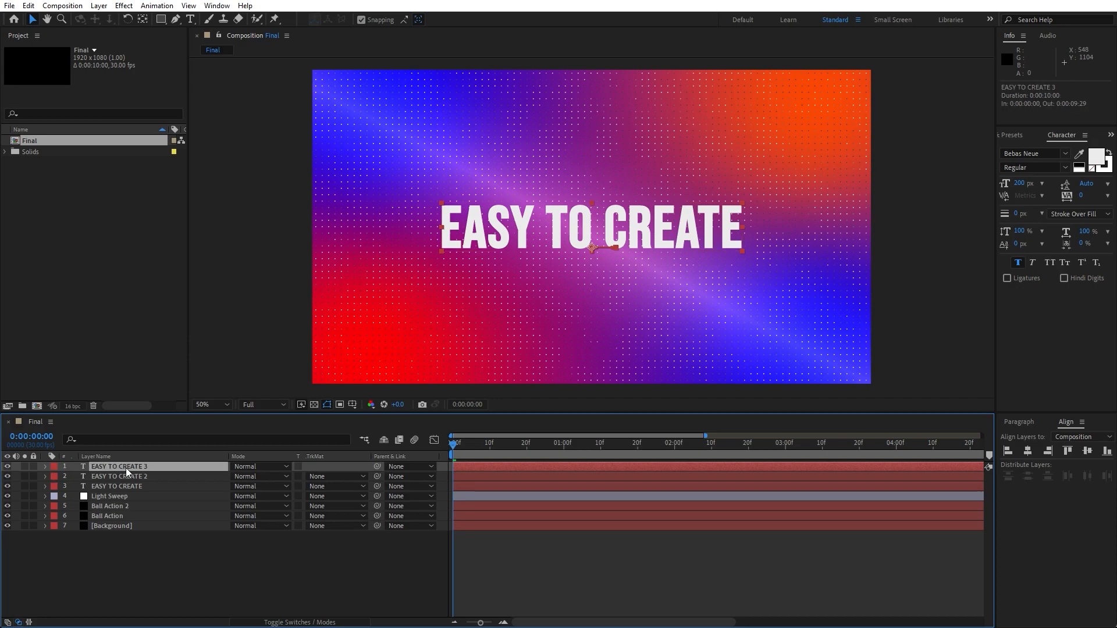
pyautogui.hotkey('ctrl', 'd')
pyautogui.moveTo(480, 623)
pyautogui.mouseDown()
pyautogui.moveTo(498, 623)
pyautogui.moveTo(482, 623)
pyautogui.mouseUp()
pyautogui.press('p')
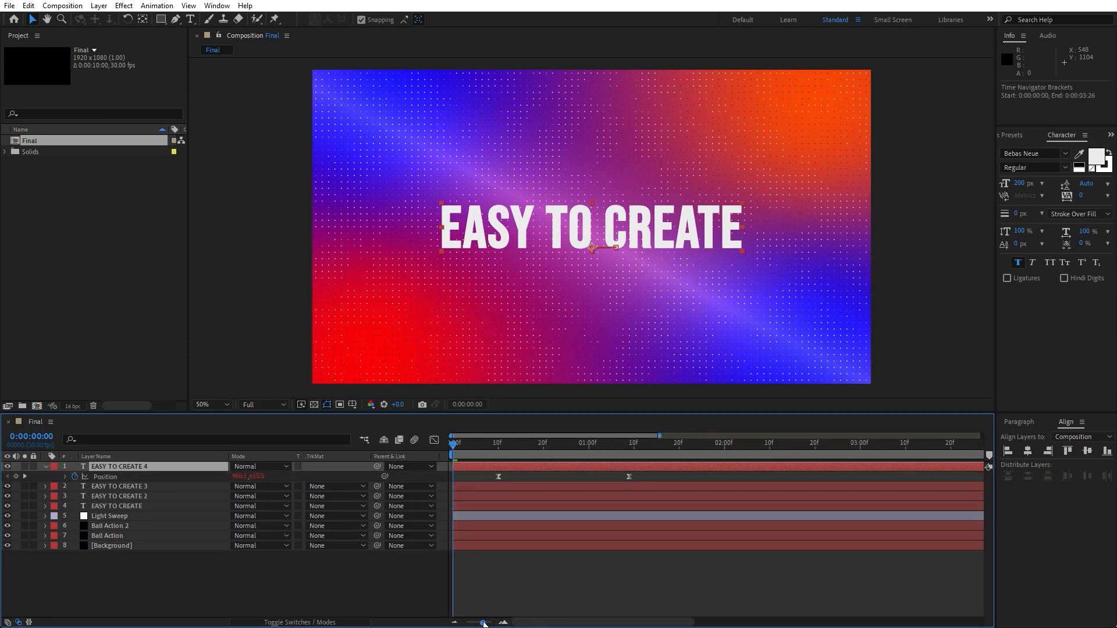
pyautogui.moveTo(642, 476); pyautogui.dragTo(524, 482)
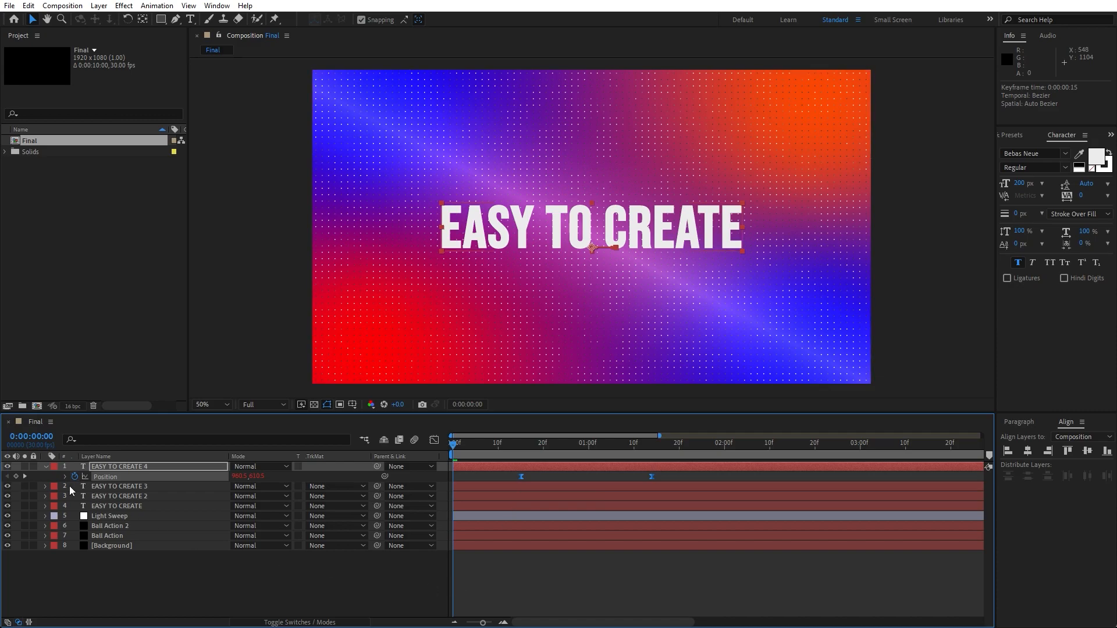
pyautogui.click(46, 467)
# Step: Reorder the text layers so the original EASY TO CREATE is on top, followed by copies 2, 3 and 4
pyautogui.moveTo(131, 498); pyautogui.dragTo(149, 471)
pyautogui.click(140, 477)
pyautogui.moveTo(146, 486); pyautogui.dragTo(143, 500)
# Step: Apply the Fill effect to the three copied layers EASY TO CREATE 2, 3 and 4 together
pyautogui.keyDown('shift'); pyautogui.click(146, 477); pyautogui.keyUp('shift')
pyautogui.click(1009, 135)
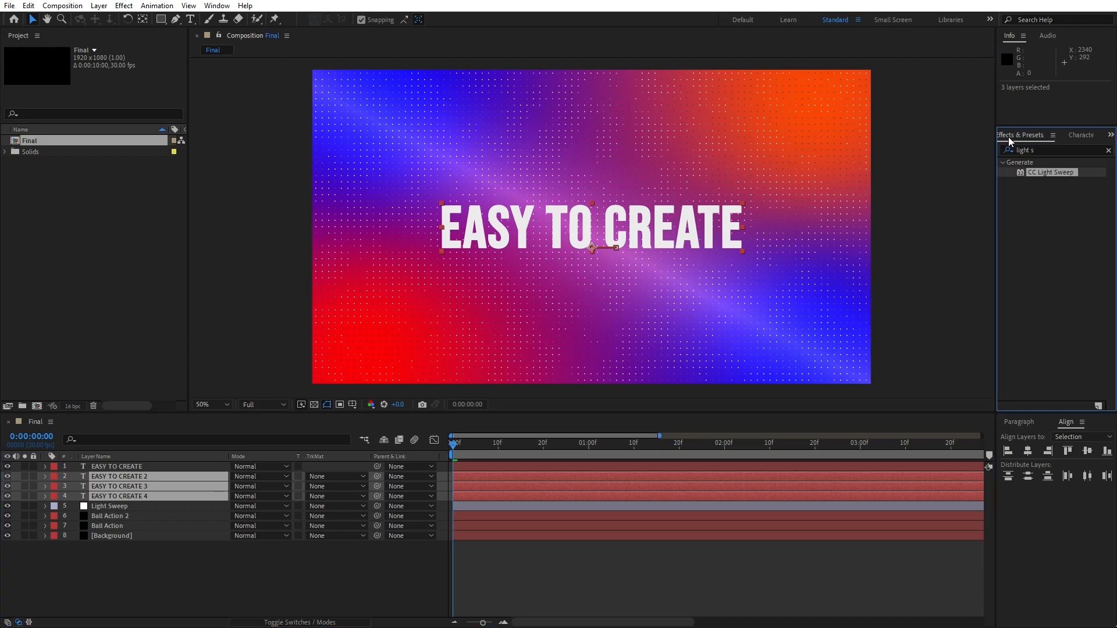
pyautogui.click(1046, 150)
pyautogui.write('fill')
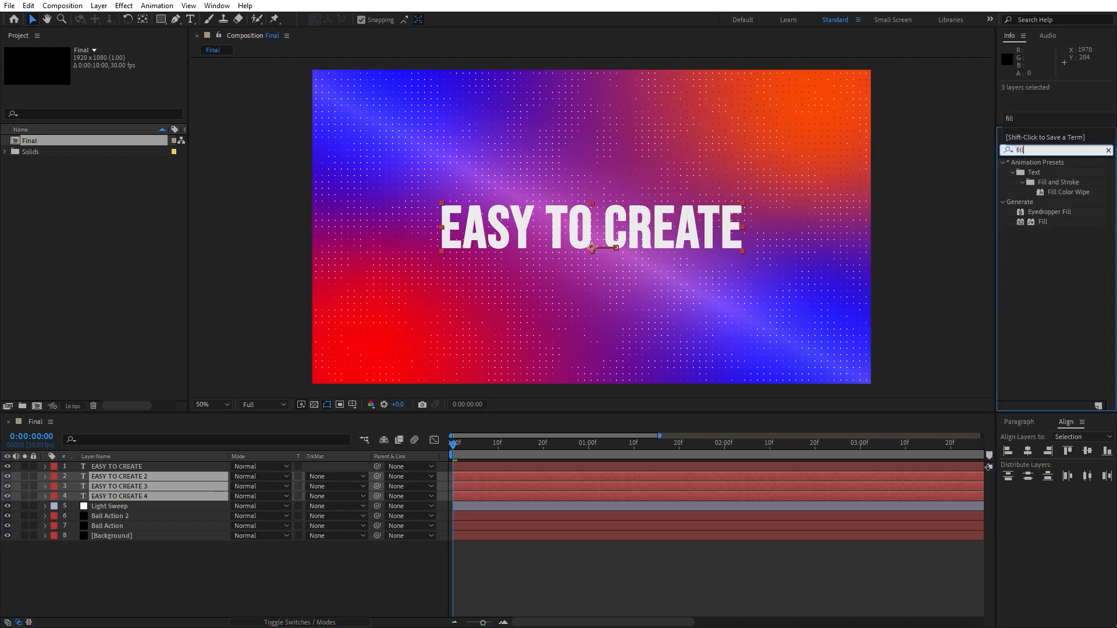
pyautogui.doubleClick(1040, 221)
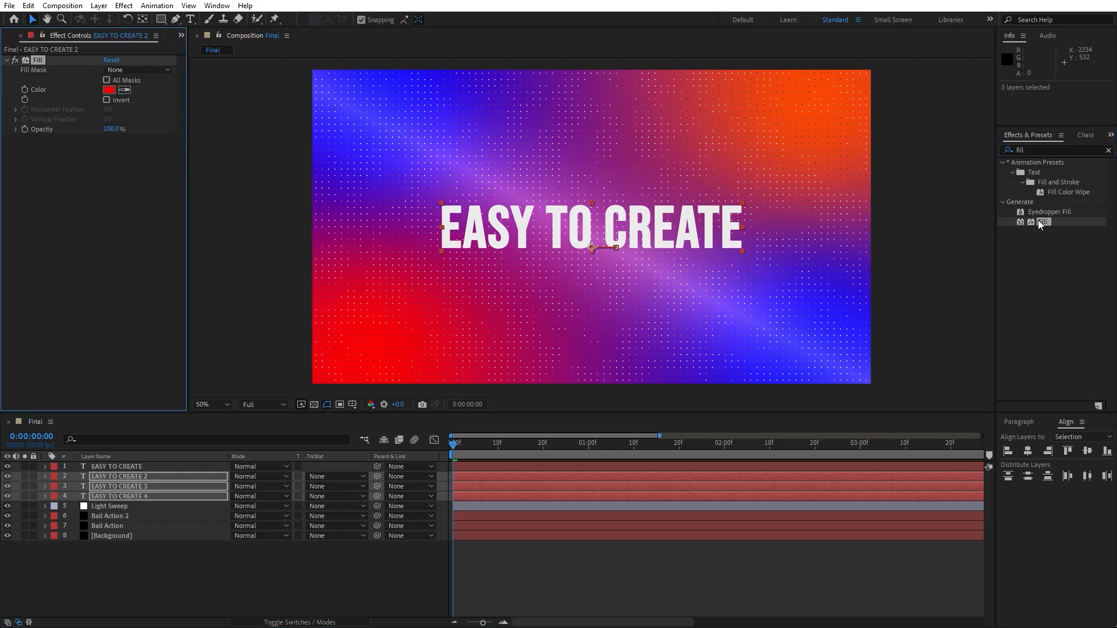
pyautogui.click(115, 577)
# Step: Set the Fill color of the EASY TO CREATE 3 layer to orange FF6C00
pyautogui.click(139, 477)
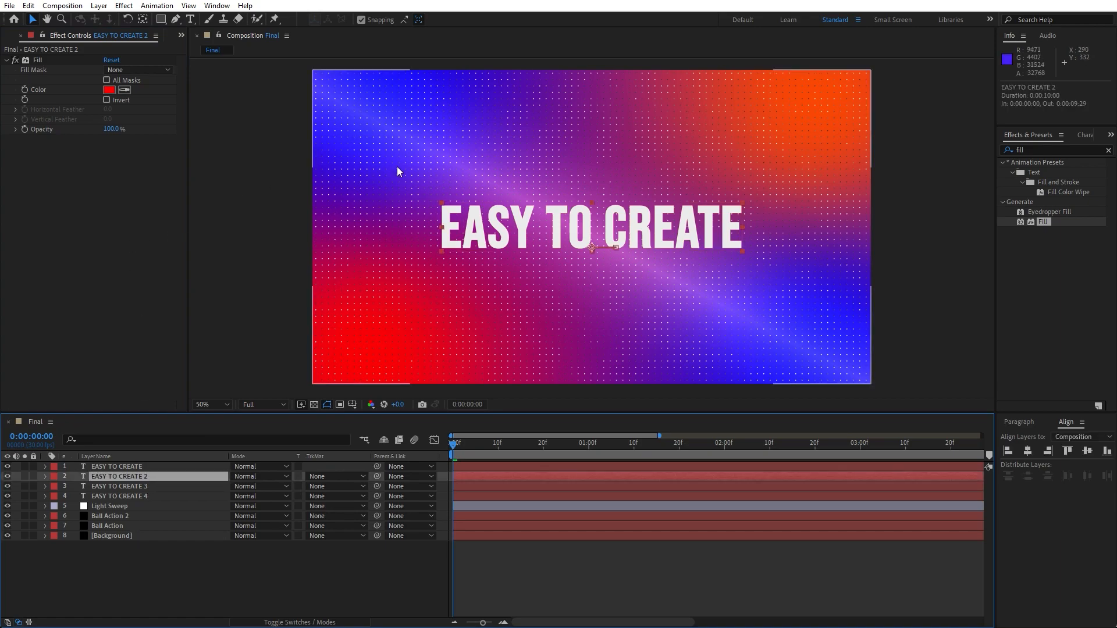
pyautogui.click(127, 486)
pyautogui.click(110, 90)
pyautogui.moveTo(544, 511); pyautogui.dragTo(542, 503)
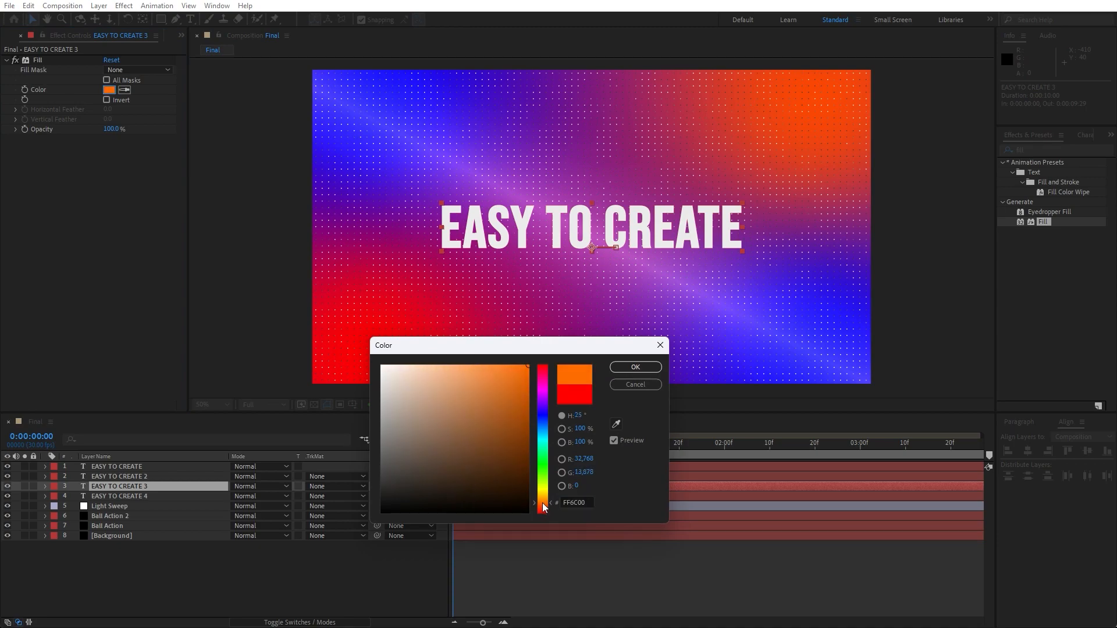
pyautogui.click(633, 369)
# Step: Set the Fill color of the EASY TO CREATE 4 layer to blue 0030FF and play back the layered text
pyautogui.click(147, 498)
pyautogui.click(109, 91)
pyautogui.moveTo(541, 422); pyautogui.dragTo(542, 419)
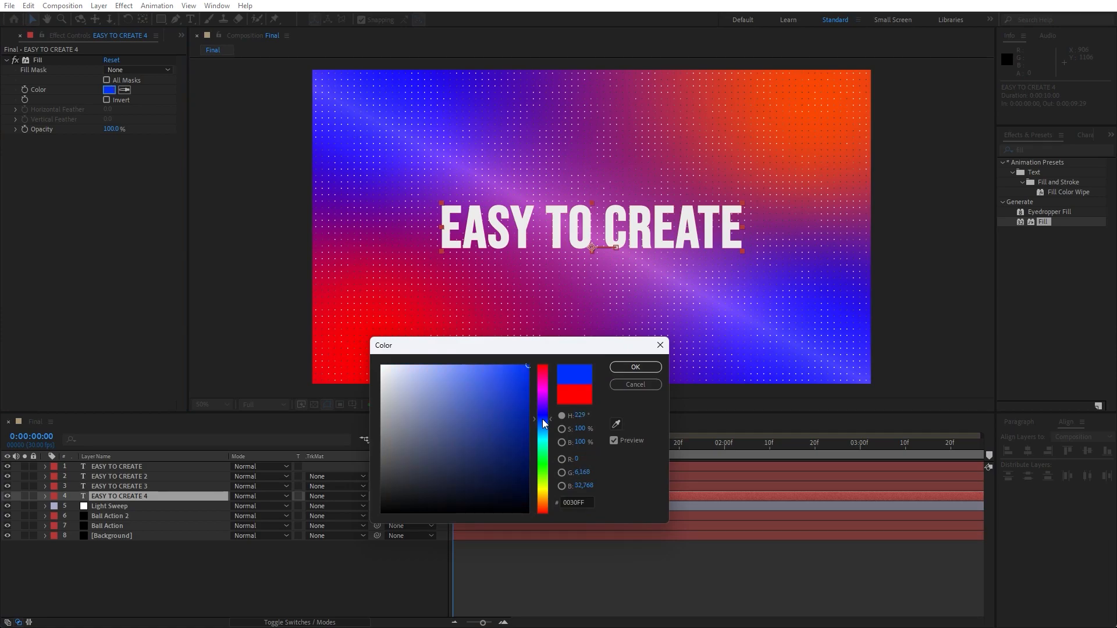
pyautogui.click(636, 367)
pyautogui.press('space')
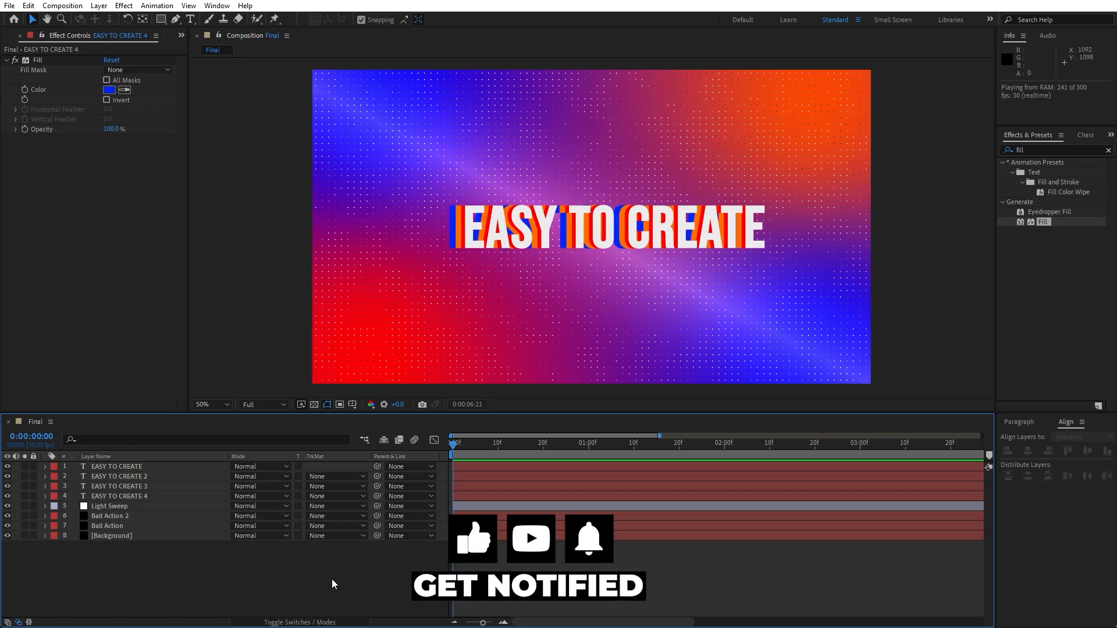
# Step: Go to 0:00:00:15 and pre-compose all four text layers into a composition named Text + Elements
pyautogui.moveTo(476, 449); pyautogui.dragTo(520, 446)
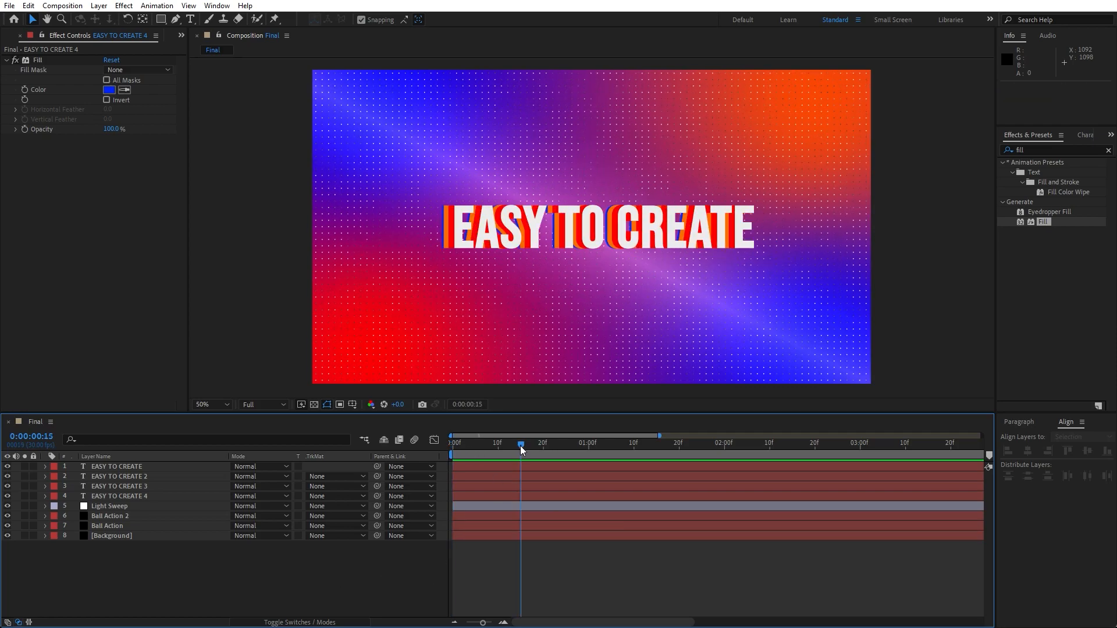
pyautogui.click(132, 496)
pyautogui.keyDown('shift'); pyautogui.click(132, 466); pyautogui.keyUp('shift')
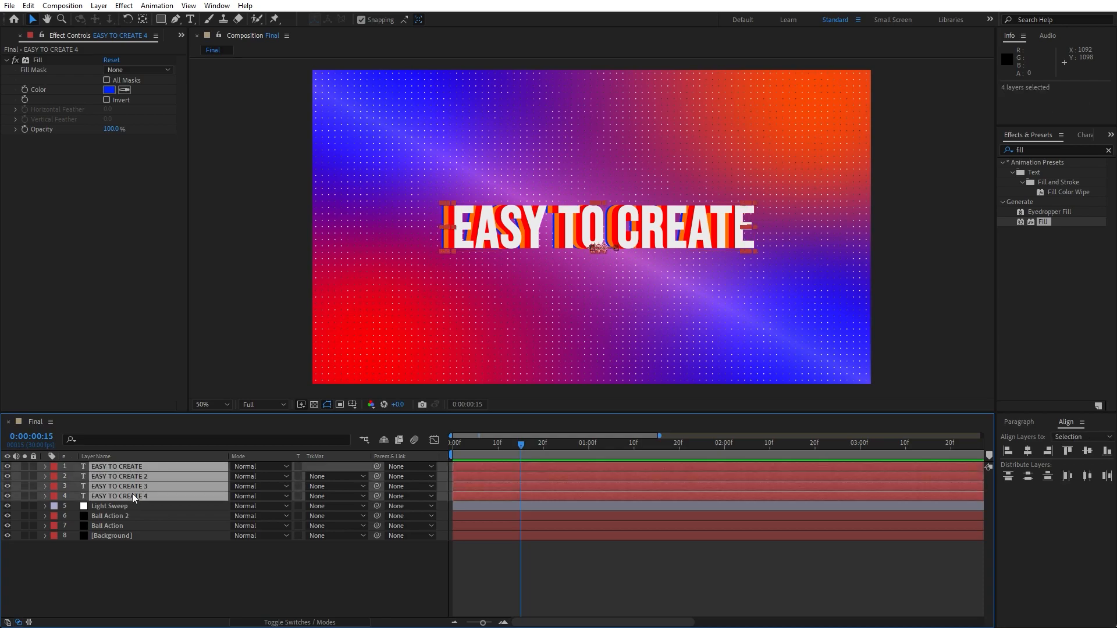
pyautogui.rightClick(131, 492)
pyautogui.click(185, 424)
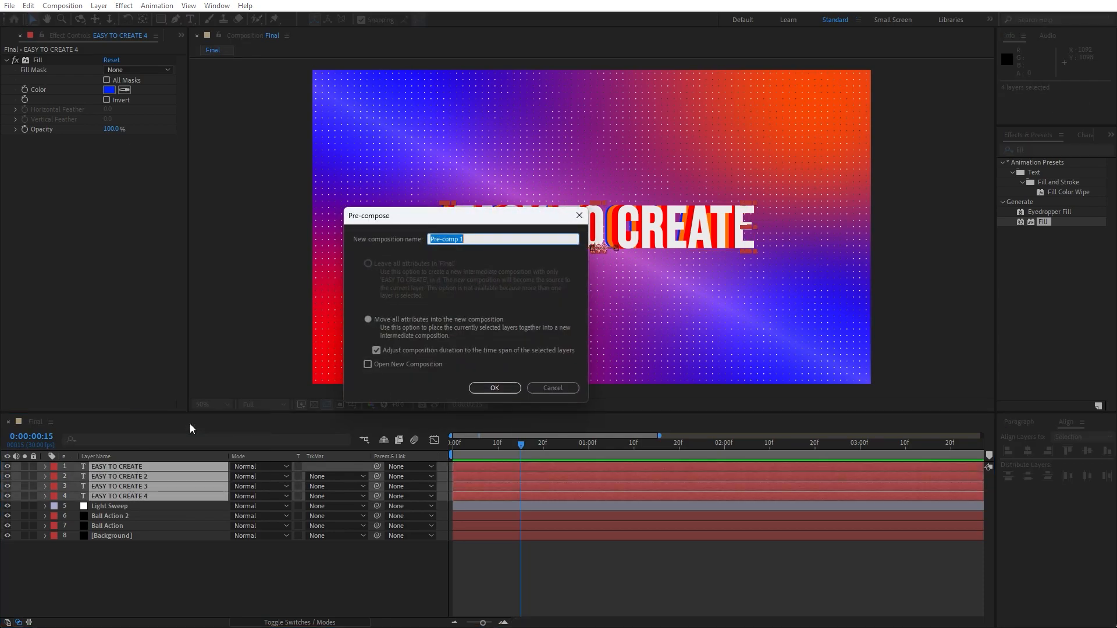
pyautogui.write('Text + Elements')
pyautogui.click(474, 387)
# Step: Set the Text + Elements layer's Position X value to 915
pyautogui.click(145, 470)
pyautogui.press('p')
pyautogui.moveTo(241, 478); pyautogui.dragTo(215, 478)
pyautogui.click(191, 553)
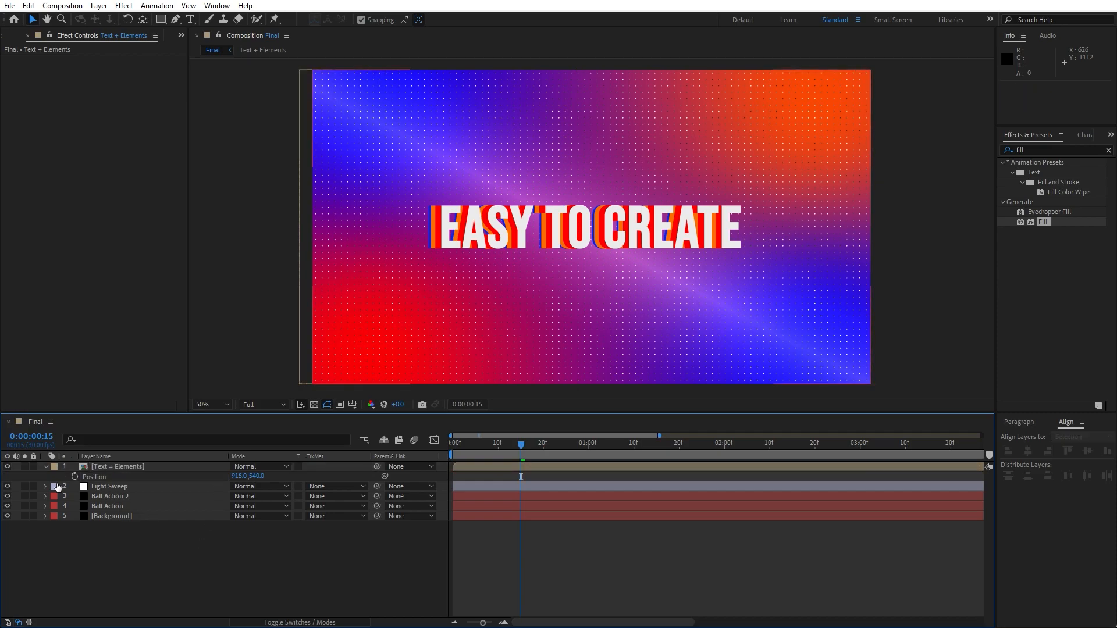
pyautogui.click(45, 467)
# Step: Duplicate the Text + Elements layer and rename the lower copy Shadows
pyautogui.click(124, 466)
pyautogui.hotkey('ctrl', 'd')
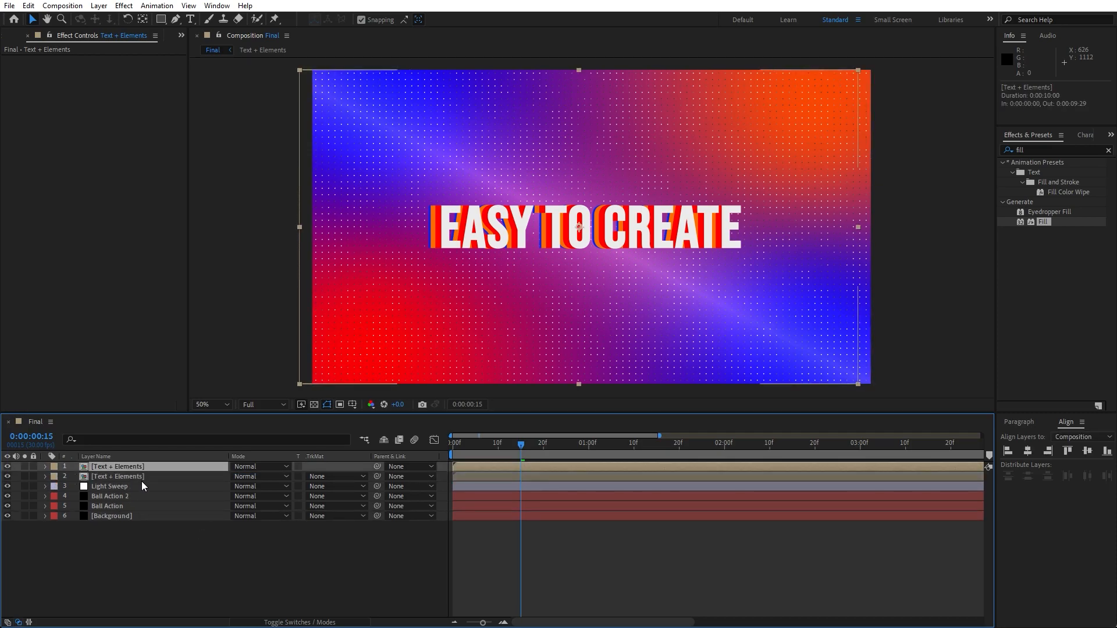
pyautogui.click(127, 479)
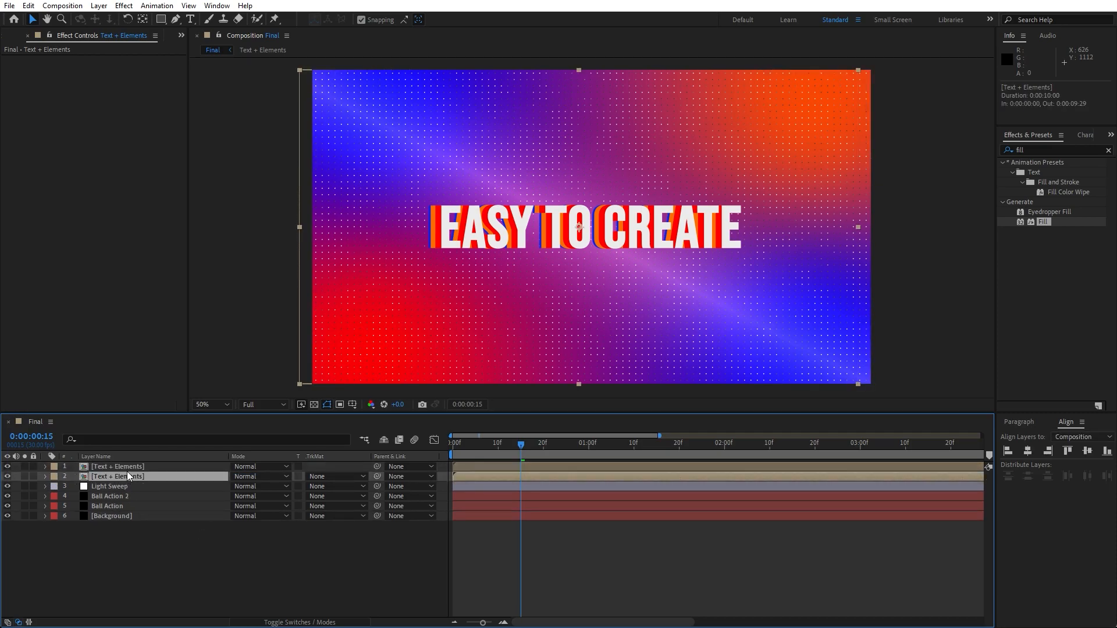
pyautogui.press('Return')
pyautogui.write('Shda')
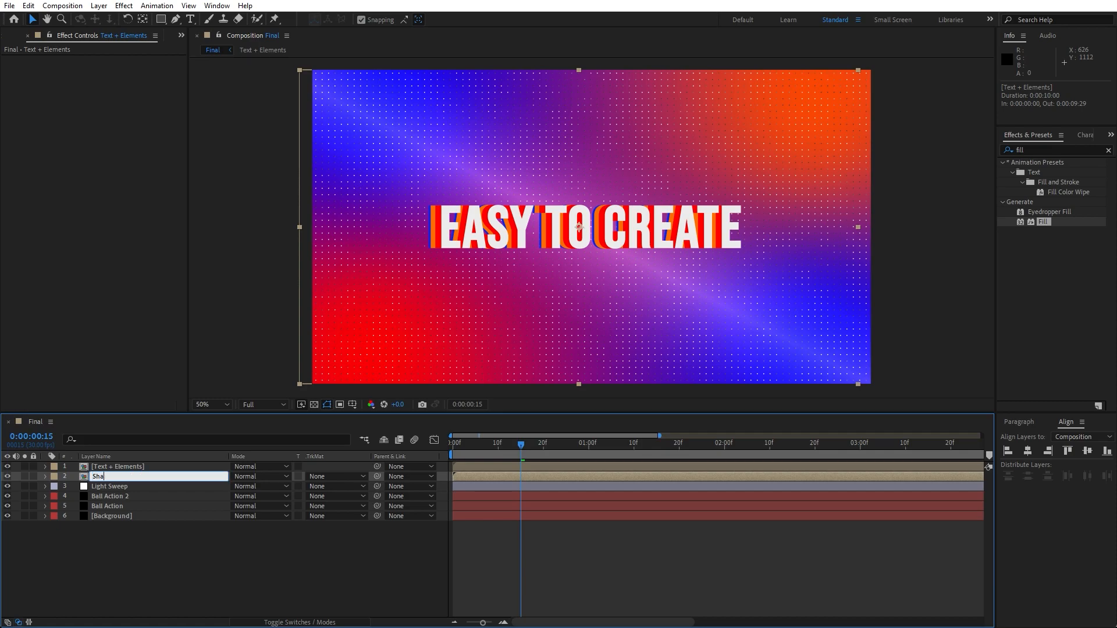
pyautogui.click(185, 516)
pyautogui.click(163, 487)
# Step: Apply the Fill effect to the Shadows layer and set its color to black 000000
pyautogui.click(129, 478)
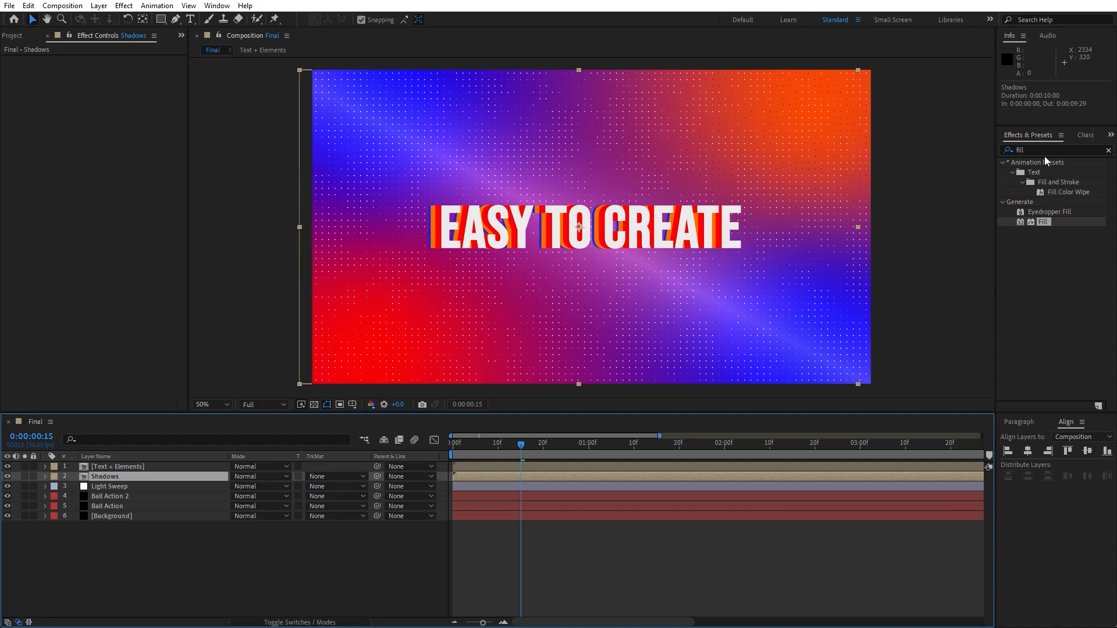
pyautogui.moveTo(1040, 221); pyautogui.dragTo(107, 476)
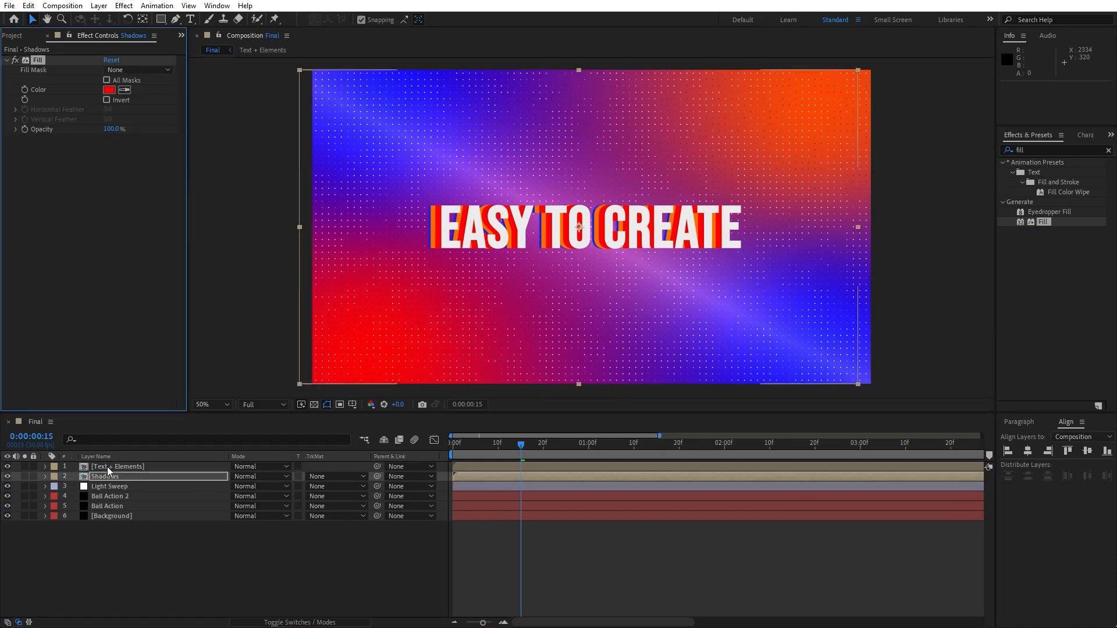
pyautogui.click(109, 90)
pyautogui.write('000000')
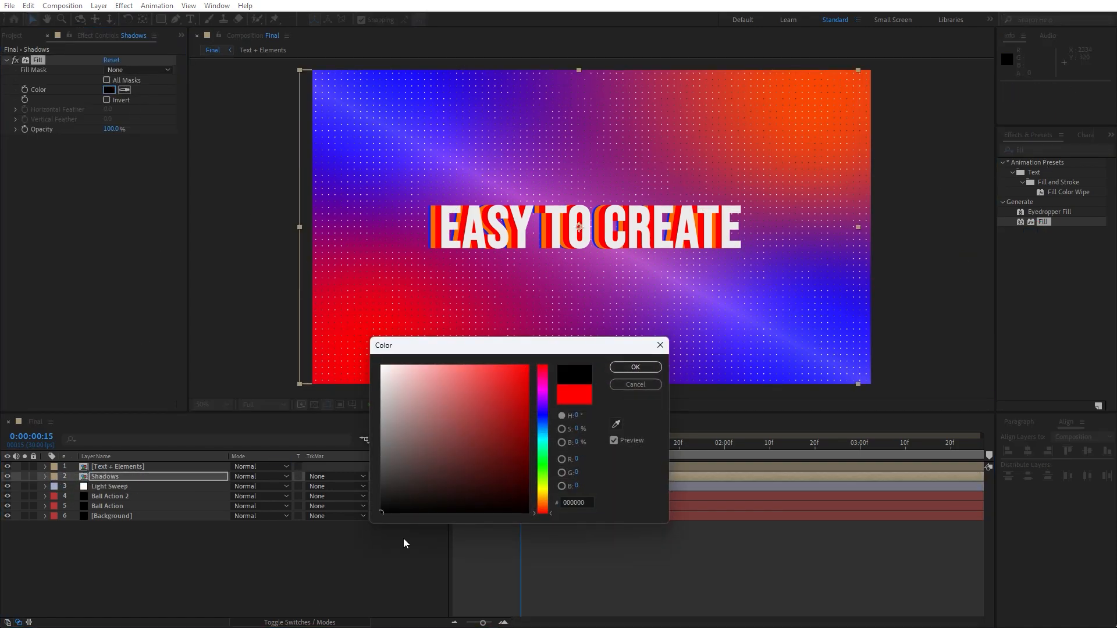
pyautogui.press('Return')
# Step: Find the CC Radial Fast Blur effect and apply it to the Shadows layer
pyautogui.click(1040, 148)
pyautogui.write('cc rad')
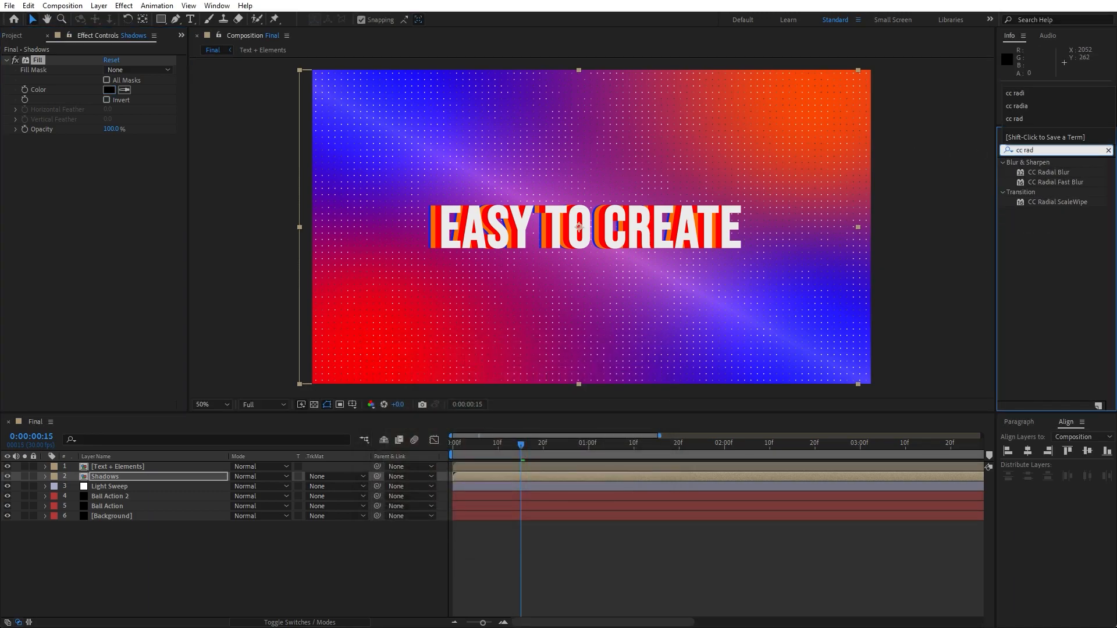
pyautogui.moveTo(1056, 182); pyautogui.dragTo(145, 477)
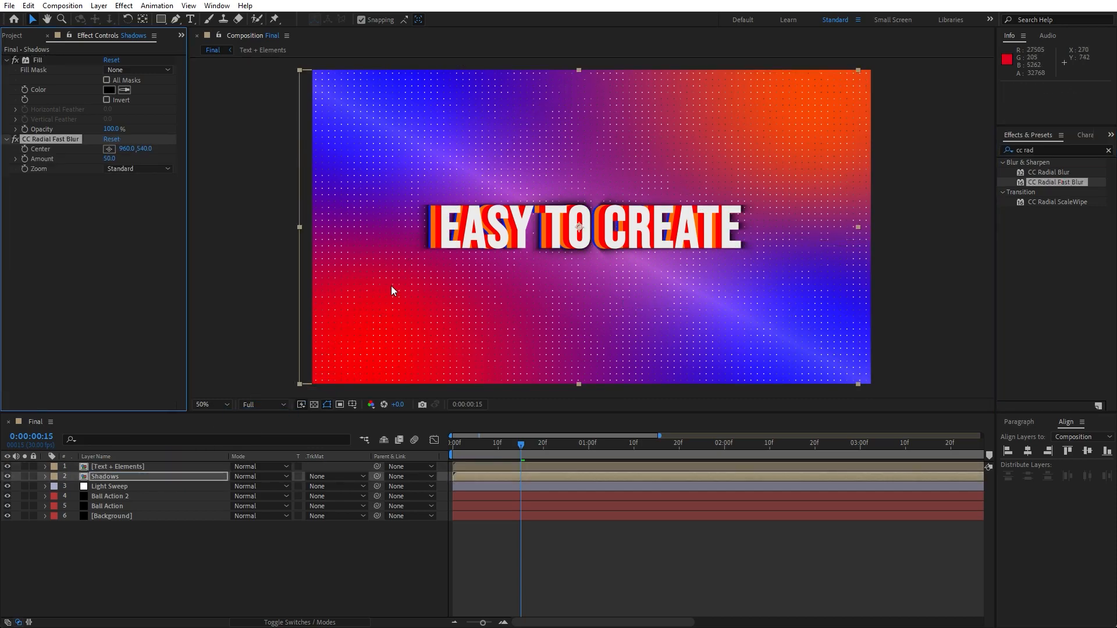
# Step: Place the CC Radial Fast Blur center at about 209, 224 and set its Amount to 88
pyautogui.click(108, 149)
pyautogui.moveTo(396, 139); pyautogui.dragTo(360, 134)
pyautogui.click(111, 159)
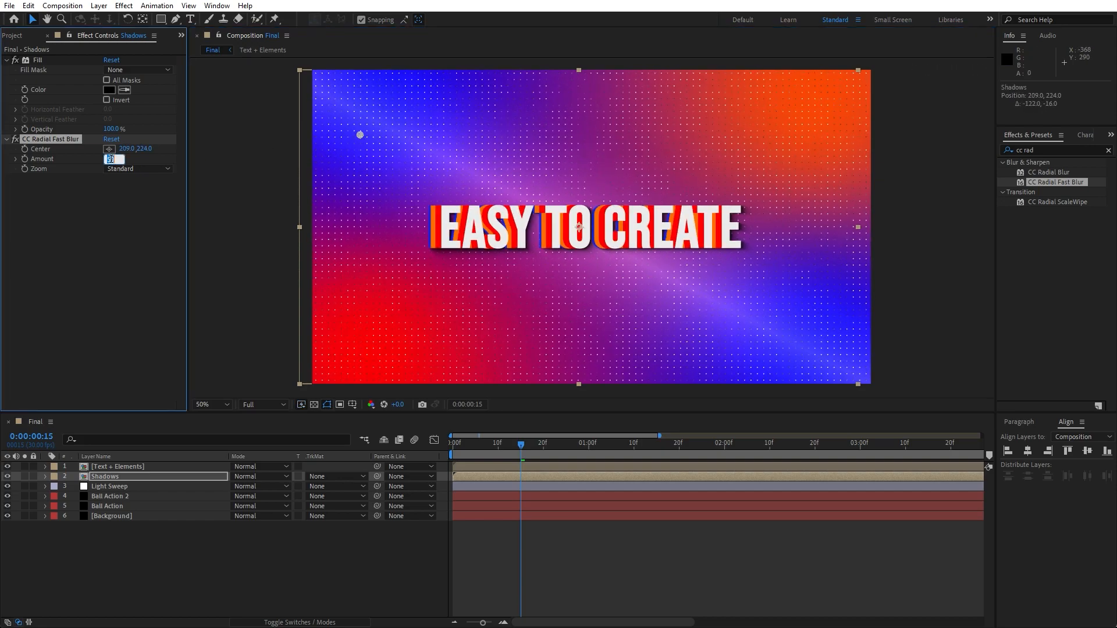
pyautogui.press('Return')
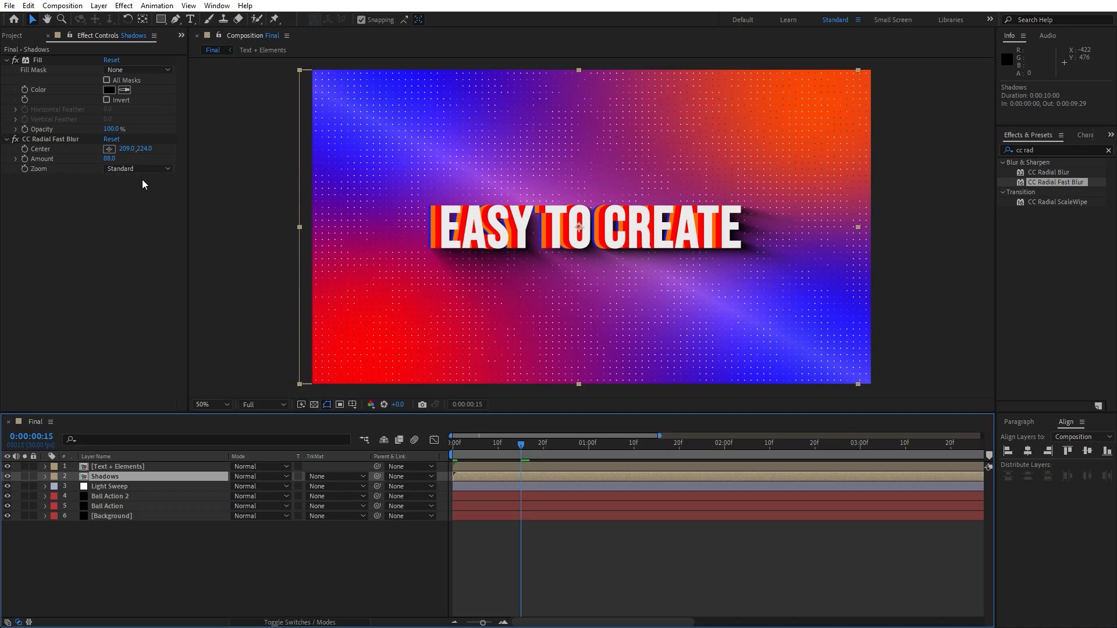
# Step: Set the Shadows layer's opacity to 60% and compare the composition with the layer hidden and shown
pyautogui.press('t')
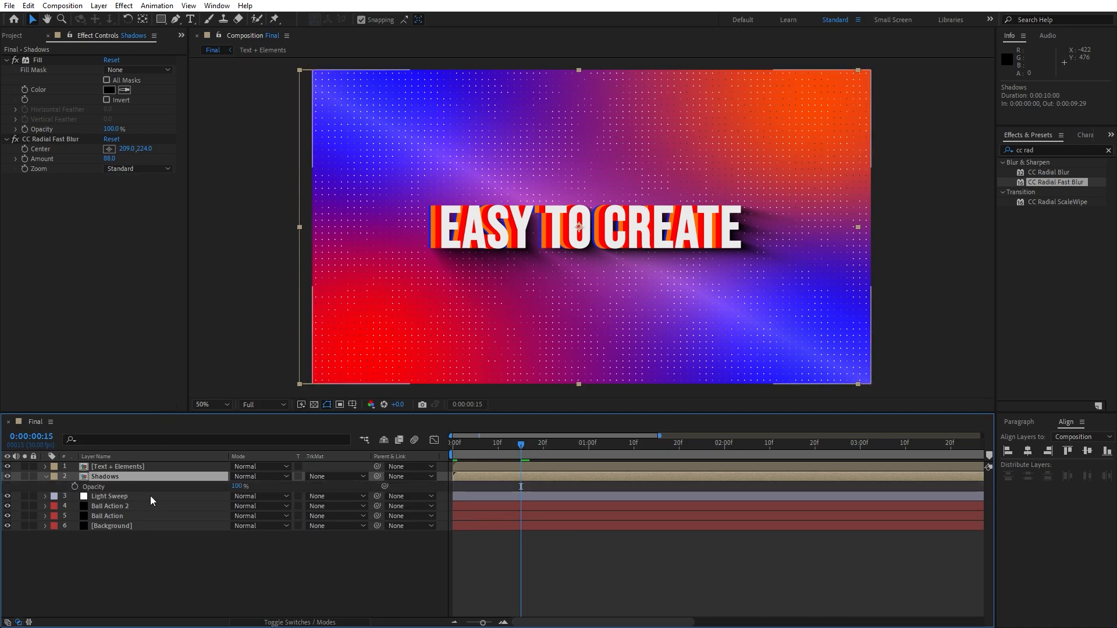
pyautogui.click(237, 486)
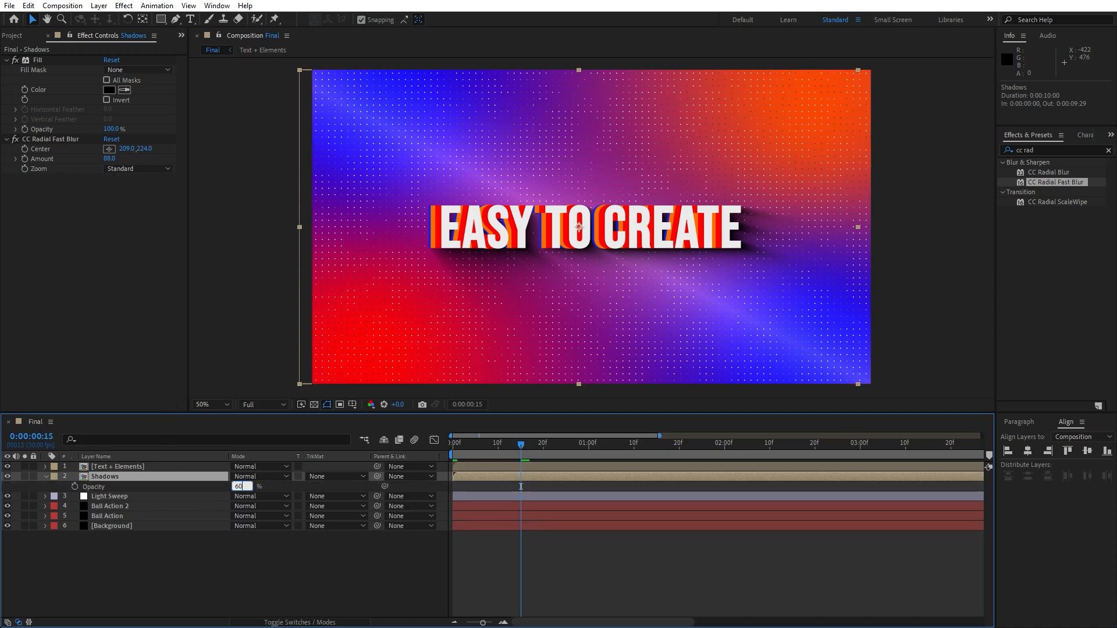
pyautogui.write('60')
pyautogui.click(521, 486)
pyautogui.moveTo(460, 450); pyautogui.dragTo(517, 441)
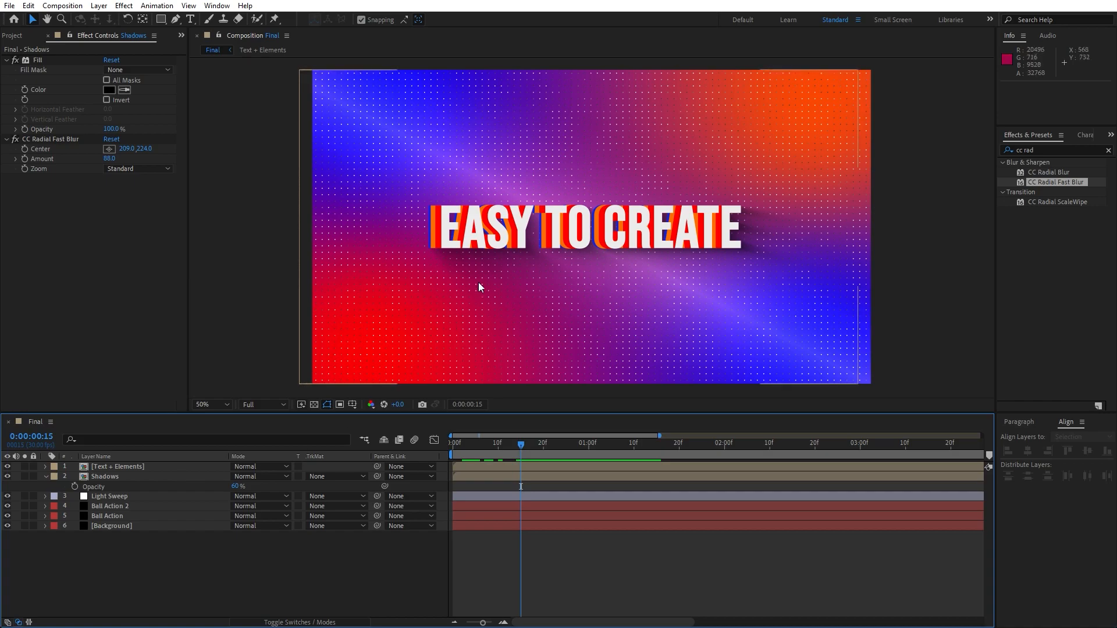
pyautogui.click(7, 476)
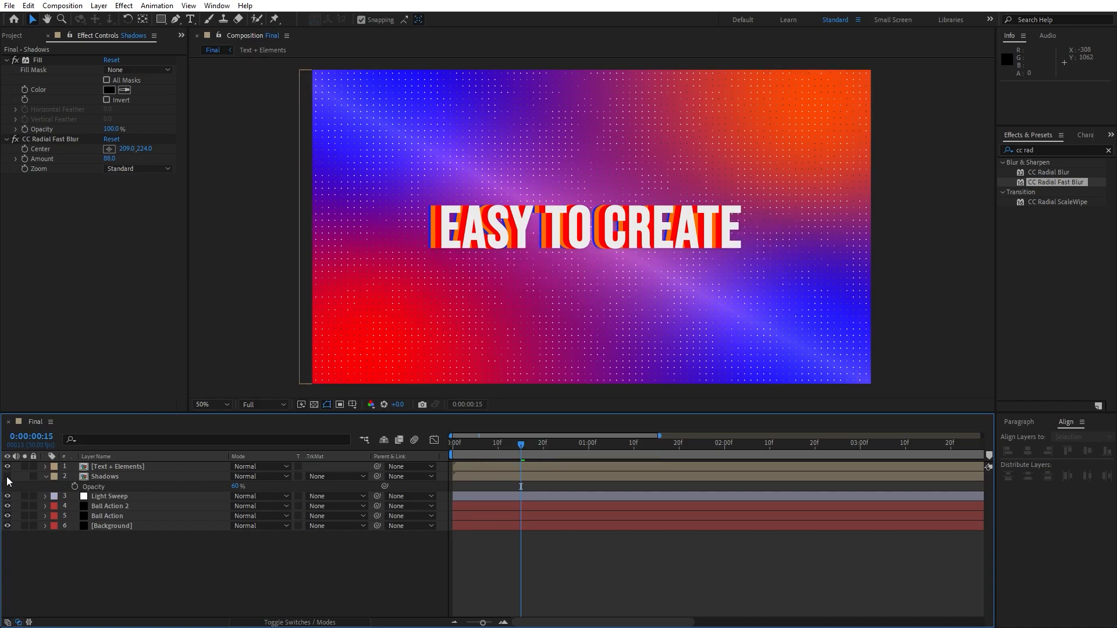
pyautogui.click(7, 476)
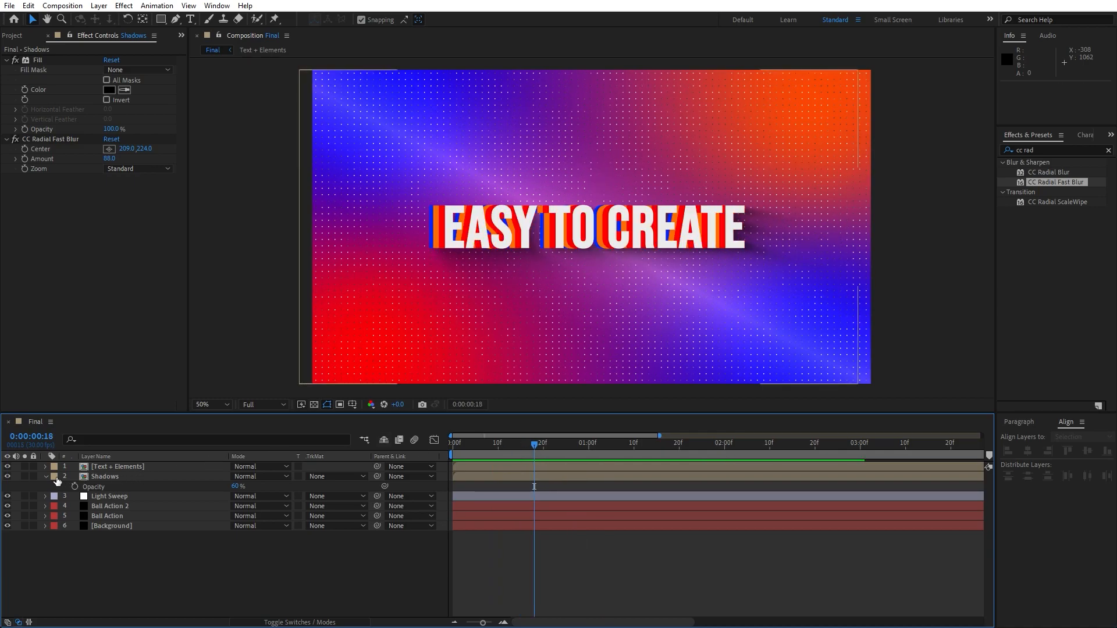
pyautogui.click(46, 477)
# Step: Create a new adjustment layer in the Final composition and rename it Lens Flare
pyautogui.click(48, 35)
pyautogui.rightClick(138, 560)
pyautogui.moveTo(199, 416)
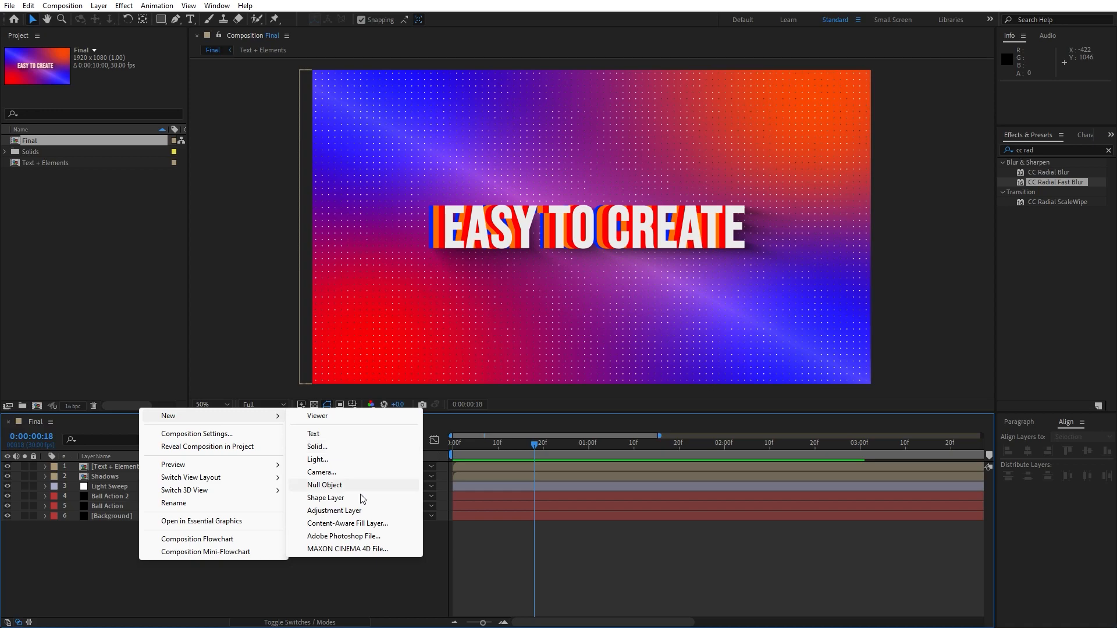
pyautogui.click(358, 510)
pyautogui.press('Return')
pyautogui.write('Lens Flare')
pyautogui.click(341, 570)
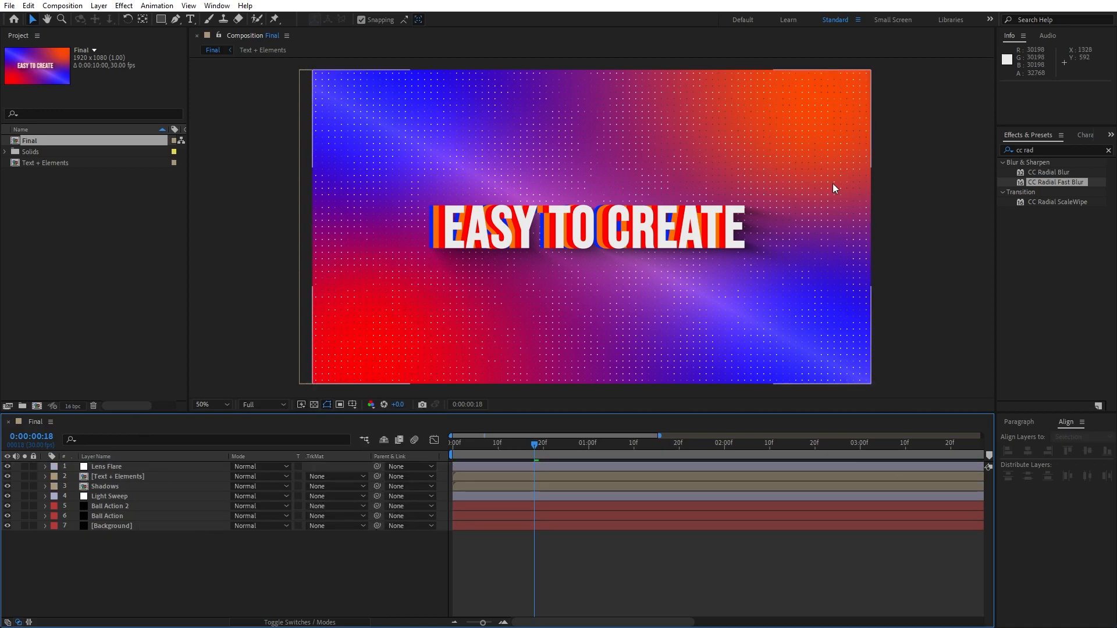
# Step: Apply the Lens Flare effect to the Lens Flare layer and place its flare center at about -204, -140, outside the frame
pyautogui.click(1059, 150)
pyautogui.write('lens f')
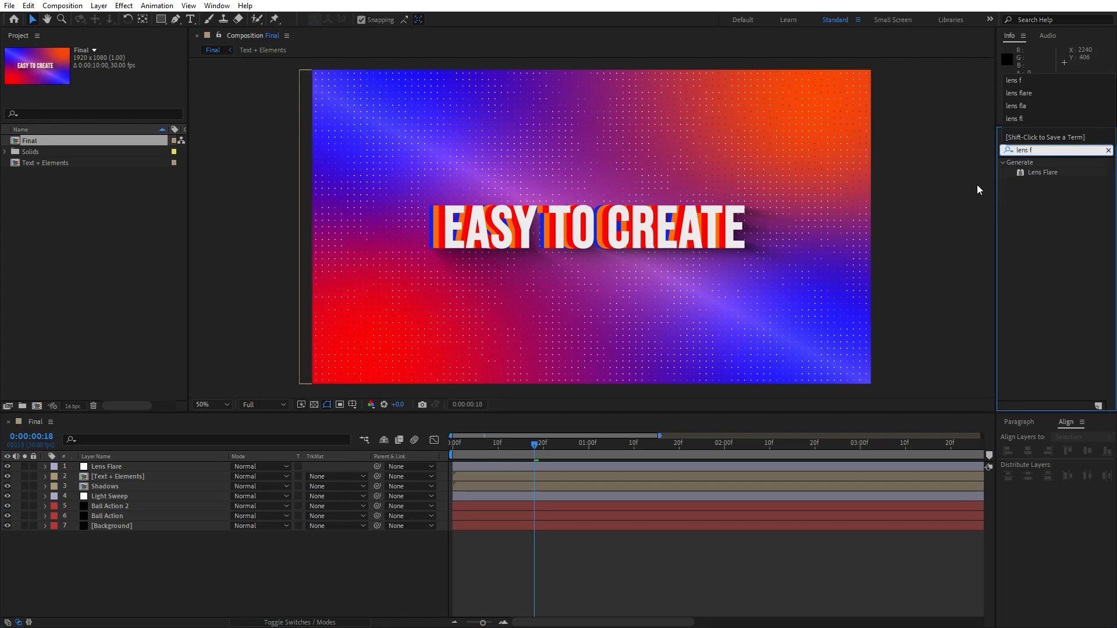
pyautogui.moveTo(1042, 172); pyautogui.dragTo(181, 468)
pyautogui.press(',')
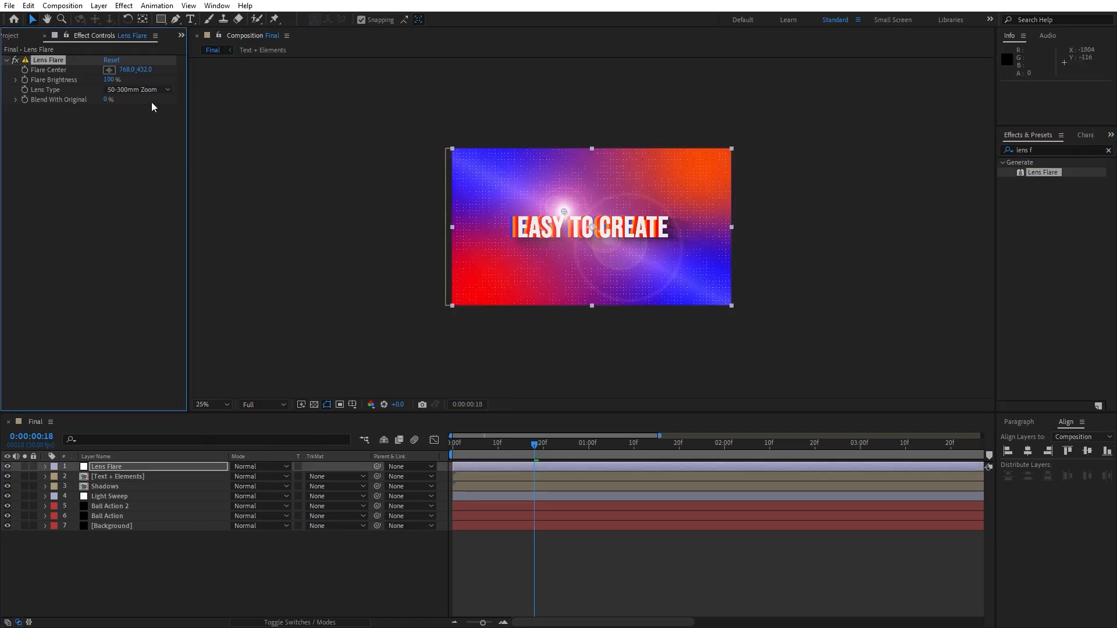
pyautogui.click(109, 69)
pyautogui.click(423, 128)
pyautogui.click(415, 121)
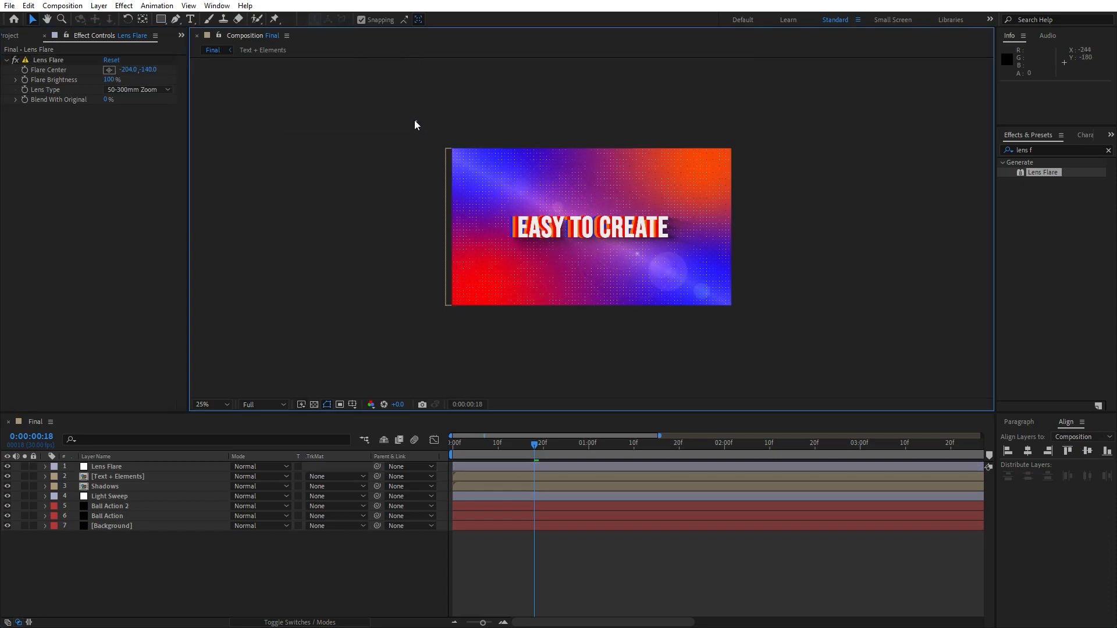
# Step: Duplicate the Lens Flare layer and place the copy's flare center at about 2020, -80
pyautogui.click(123, 466)
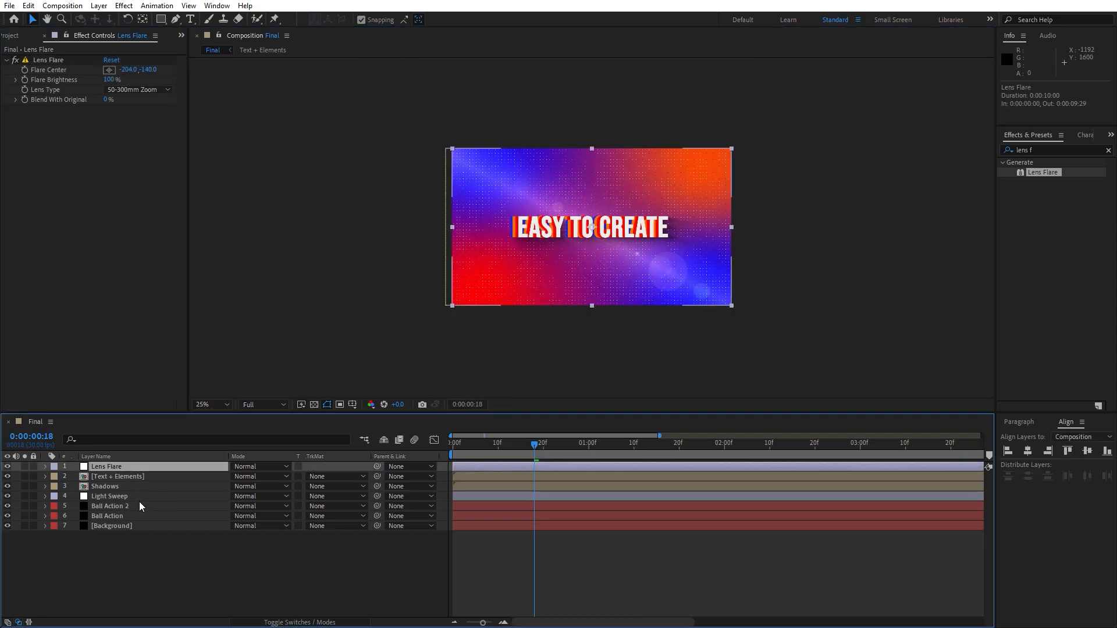
pyautogui.hotkey('ctrl', 'd')
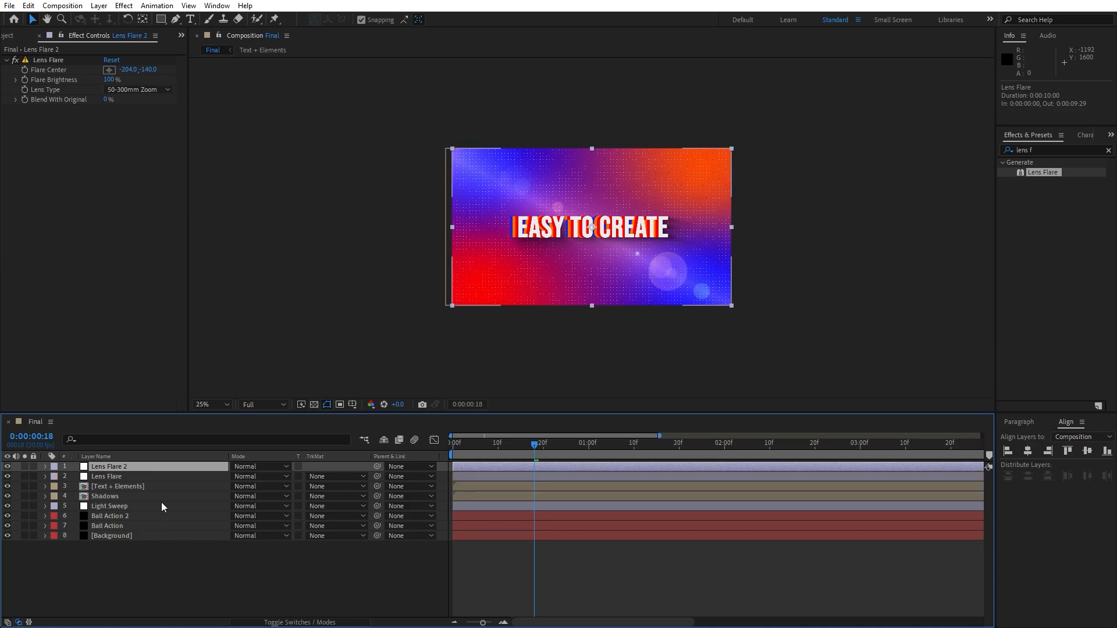
pyautogui.click(109, 69)
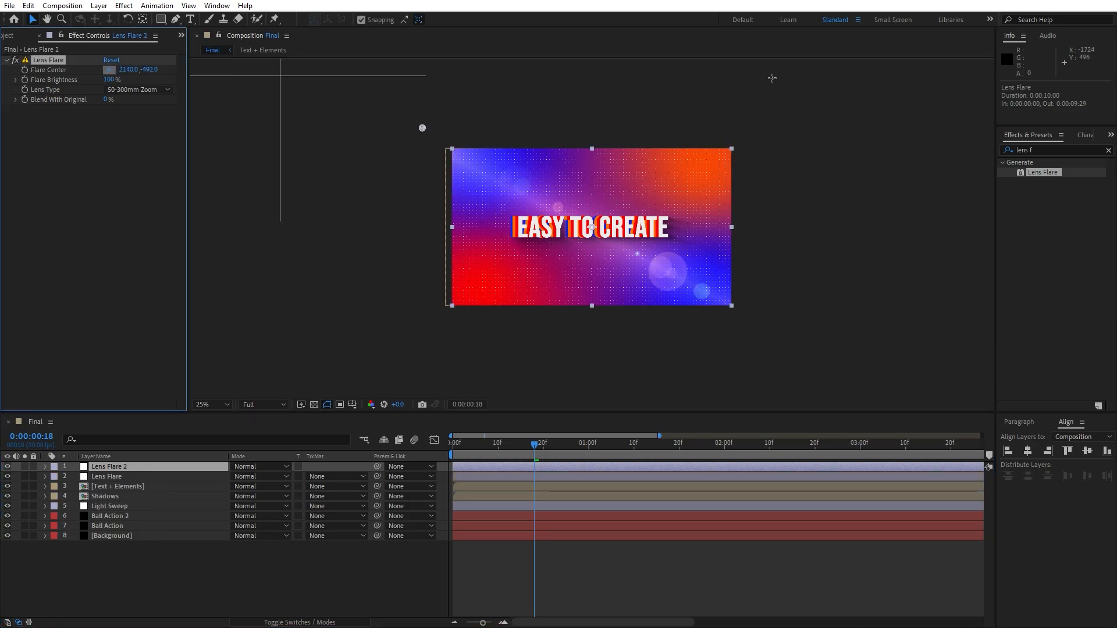
pyautogui.click(746, 137)
pyautogui.click(747, 131)
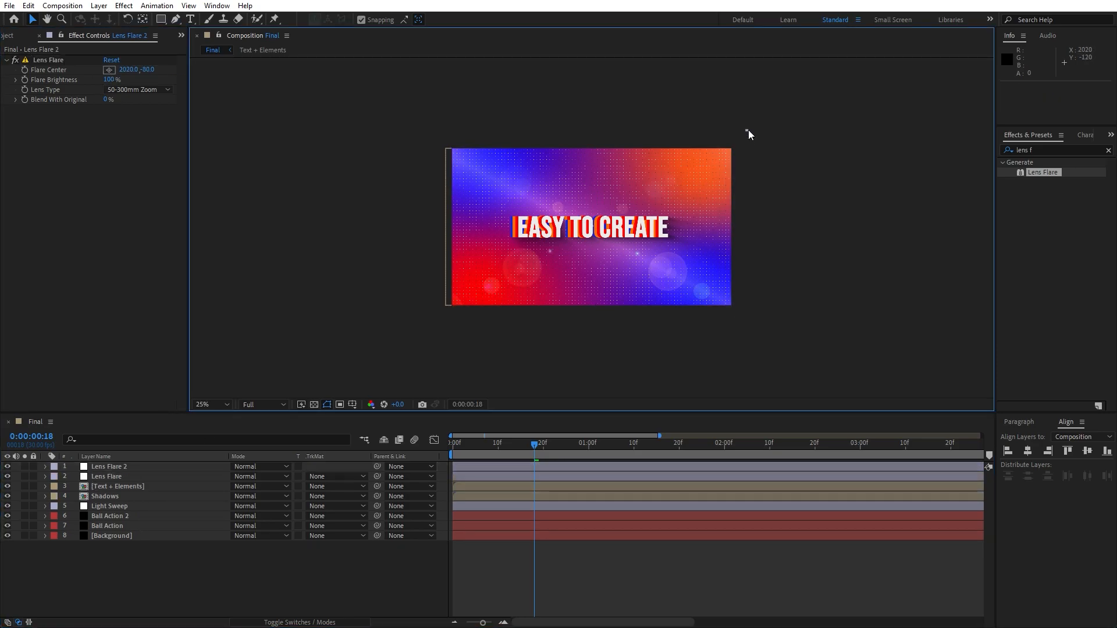
# Step: Set the lens type of the Lens Flare 2 layer's effect to 35mm Prime
pyautogui.click(118, 91)
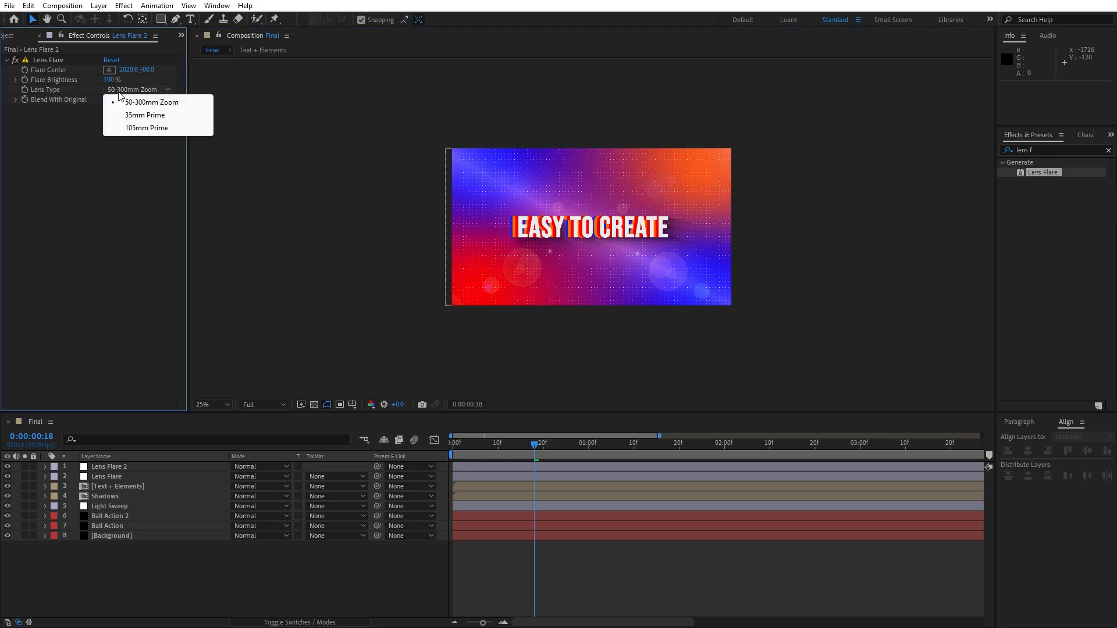
pyautogui.click(139, 115)
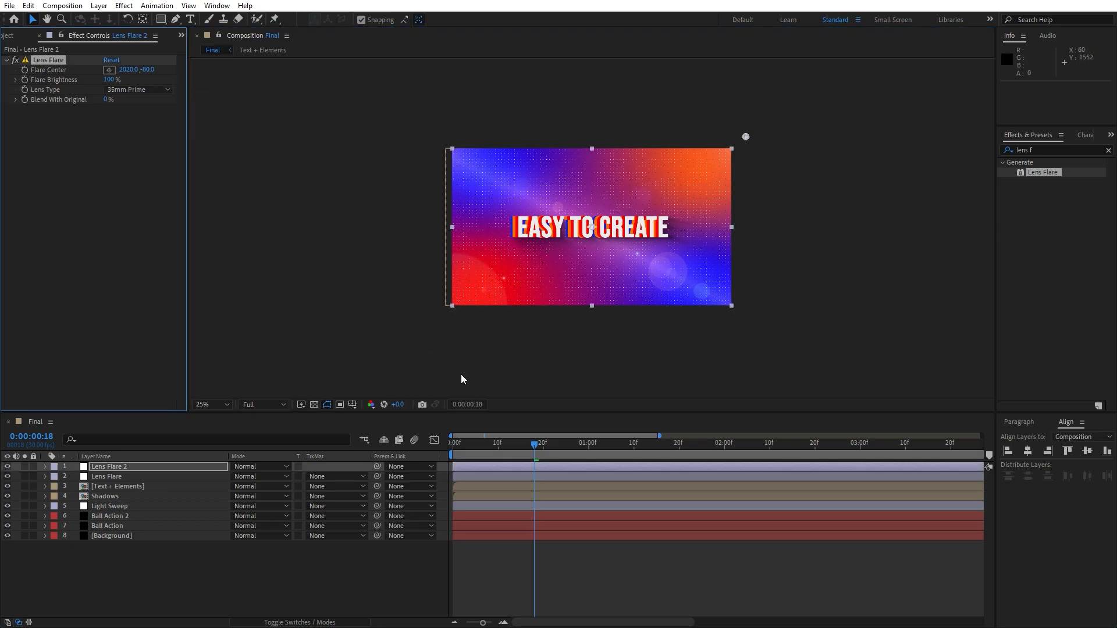
pyautogui.press('.')
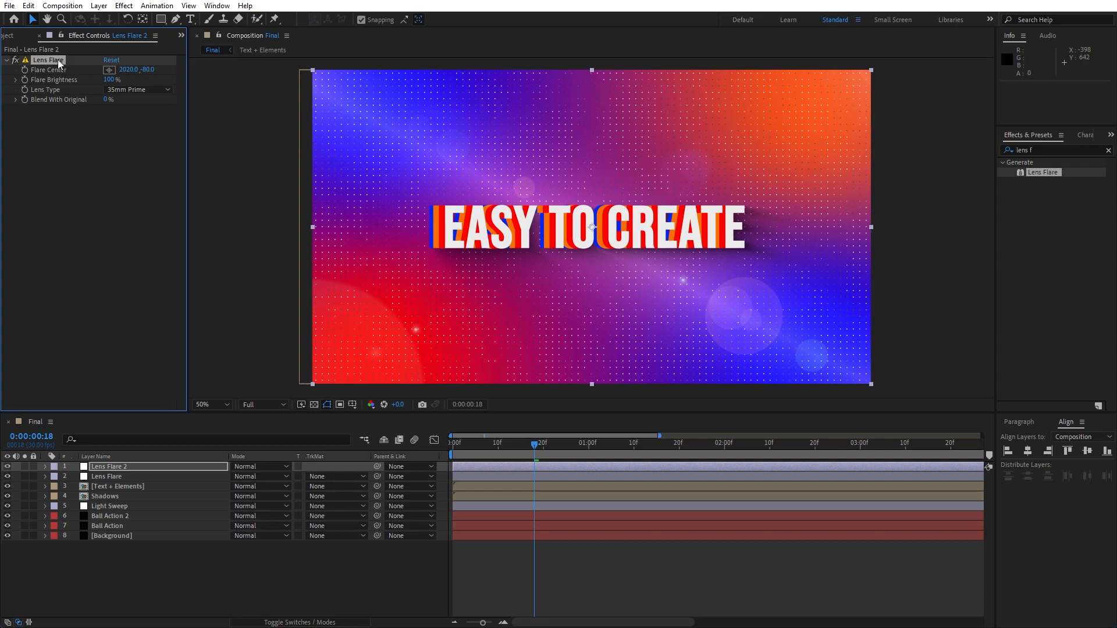
# Step: Try doubling the Lens Flare effect on the Lens Flare 2 layer, and delete the duplicate effect
pyautogui.hotkey('ctrl', 'd')
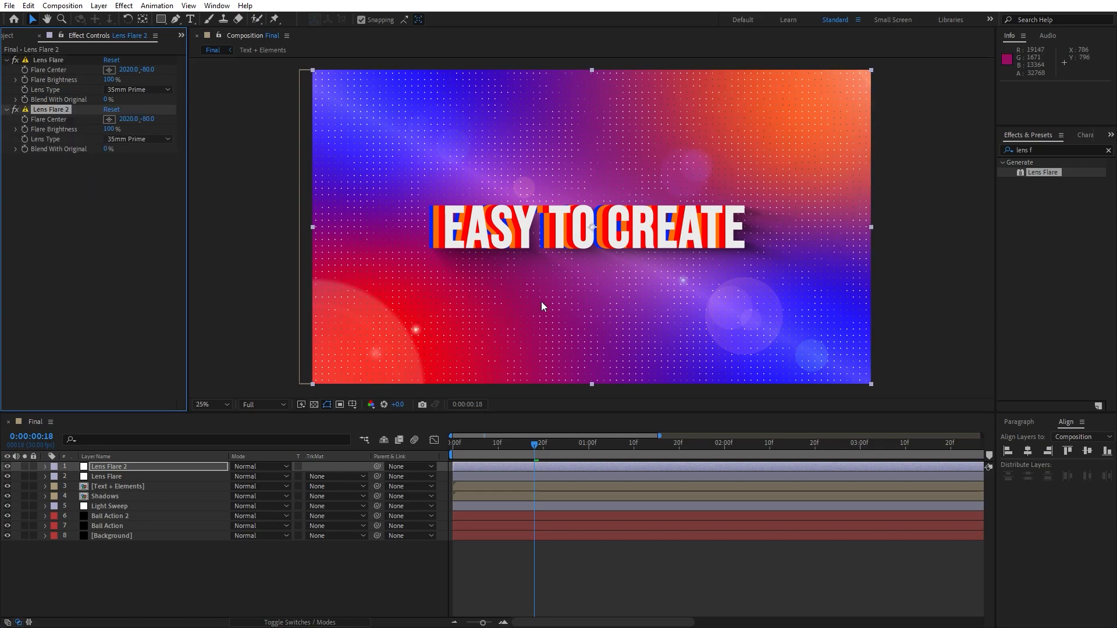
pyautogui.press(',')
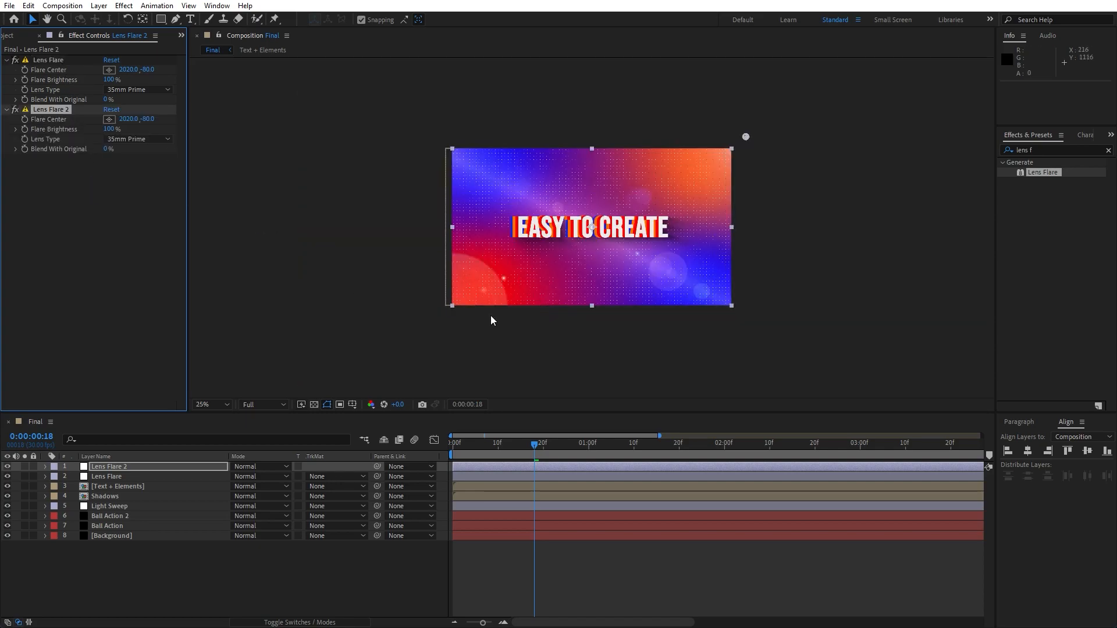
pyautogui.press('Delete')
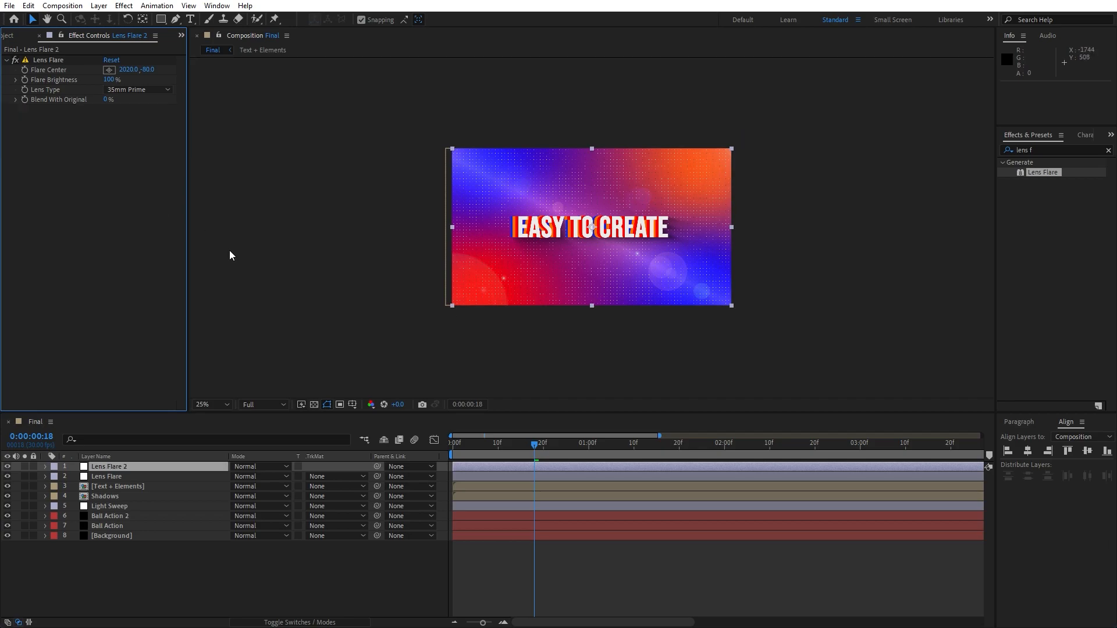
# Step: Keyframe Lens Flare 2's flare center from its current position at 0:00 to about -244, -136 at 9:29, and preview the motion
pyautogui.moveTo(544, 449); pyautogui.dragTo(428, 449)
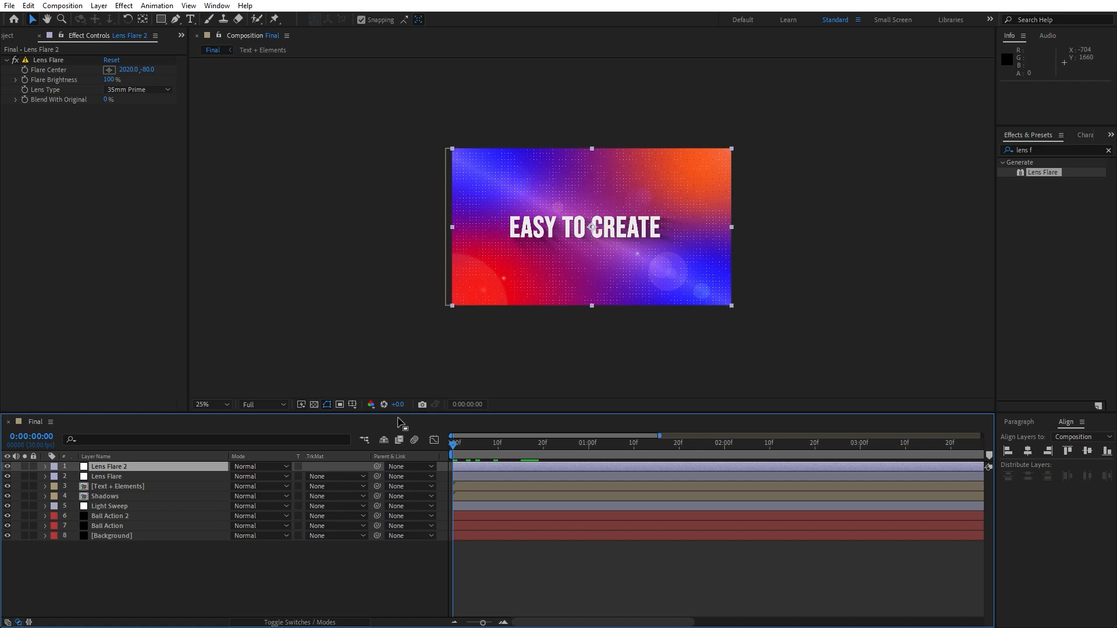
pyautogui.click(24, 70)
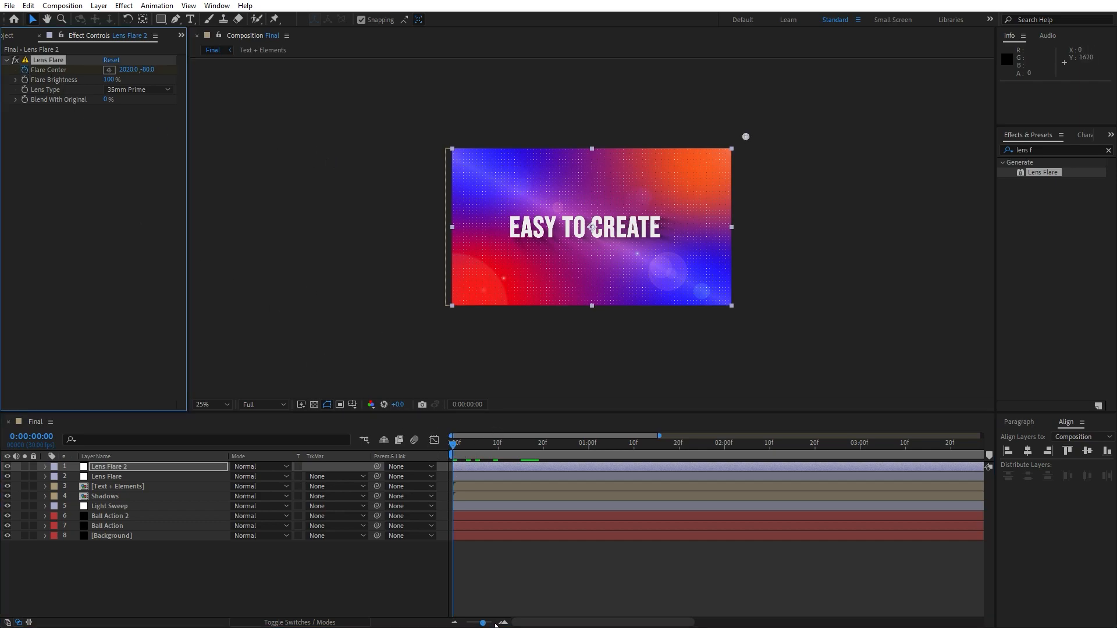
pyautogui.moveTo(483, 623); pyautogui.dragTo(466, 623)
pyautogui.moveTo(458, 448); pyautogui.dragTo(979, 448)
pyautogui.moveTo(746, 137); pyautogui.dragTo(417, 125)
pyautogui.click(420, 569)
pyautogui.press('space')
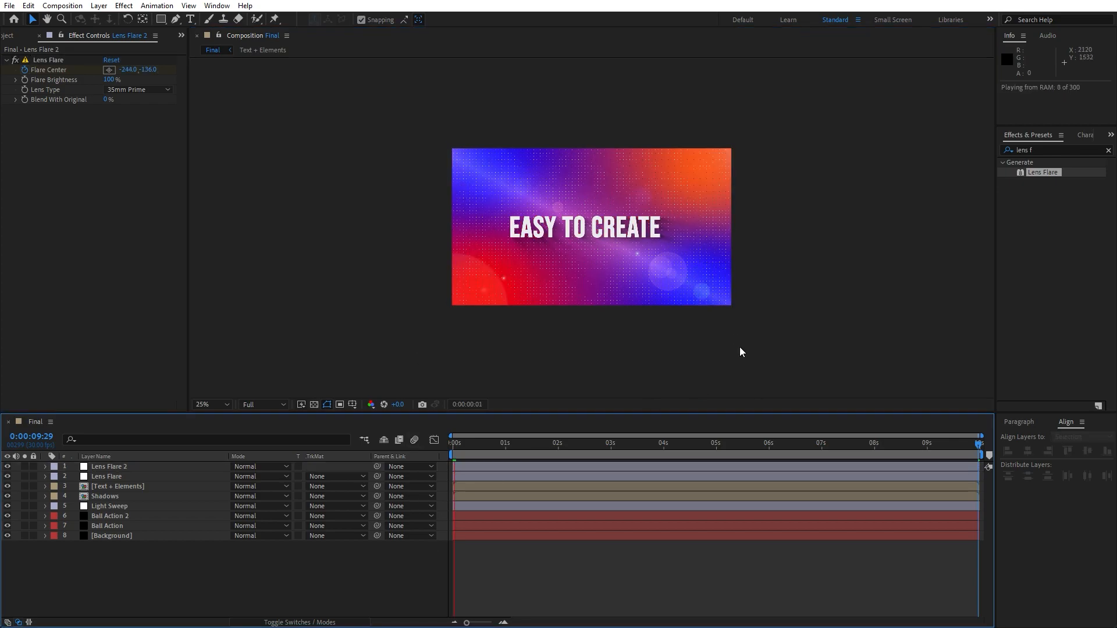
pyautogui.press('.')
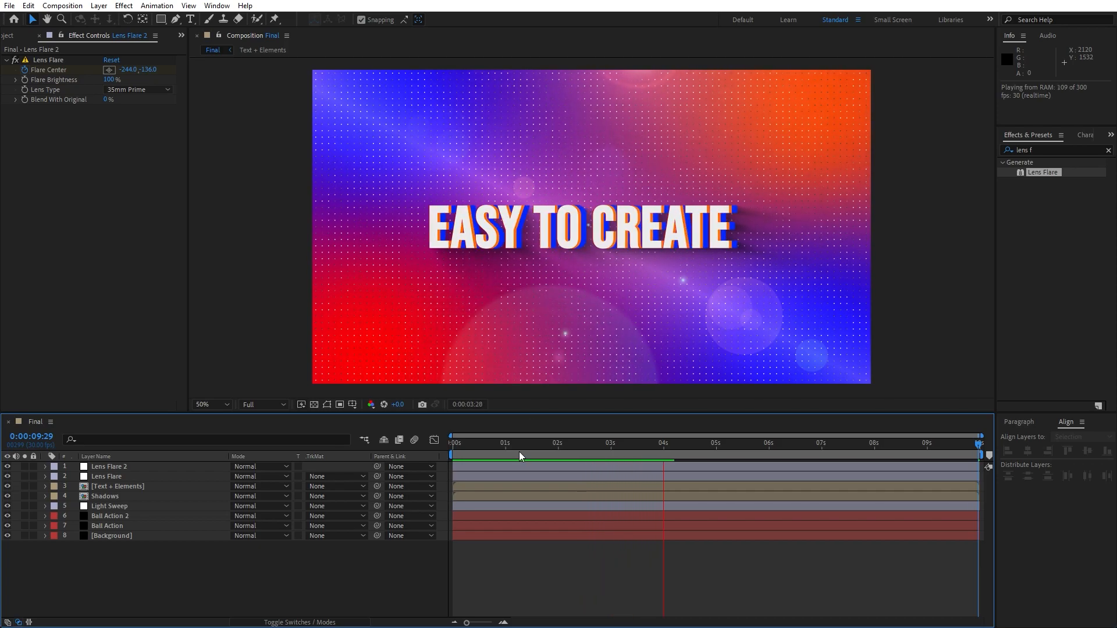
pyautogui.press('space')
# Step: Keyframe the Lens Flare layer's flare center from its current position at 0:00 to about 2160, -112 at 9:29
pyautogui.click(383, 476)
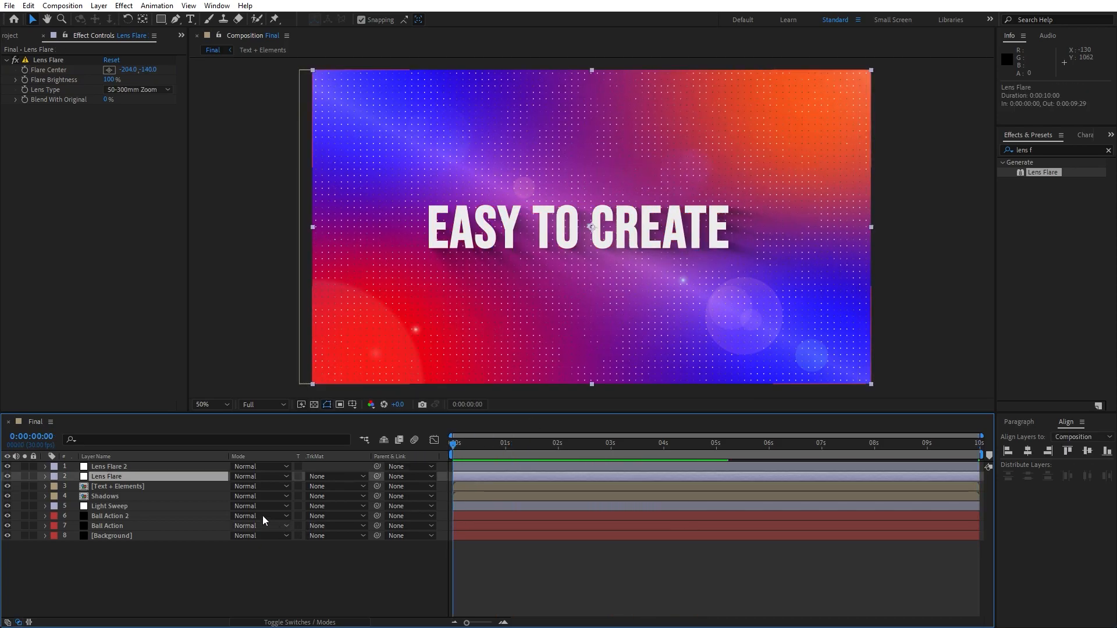
pyautogui.click(26, 69)
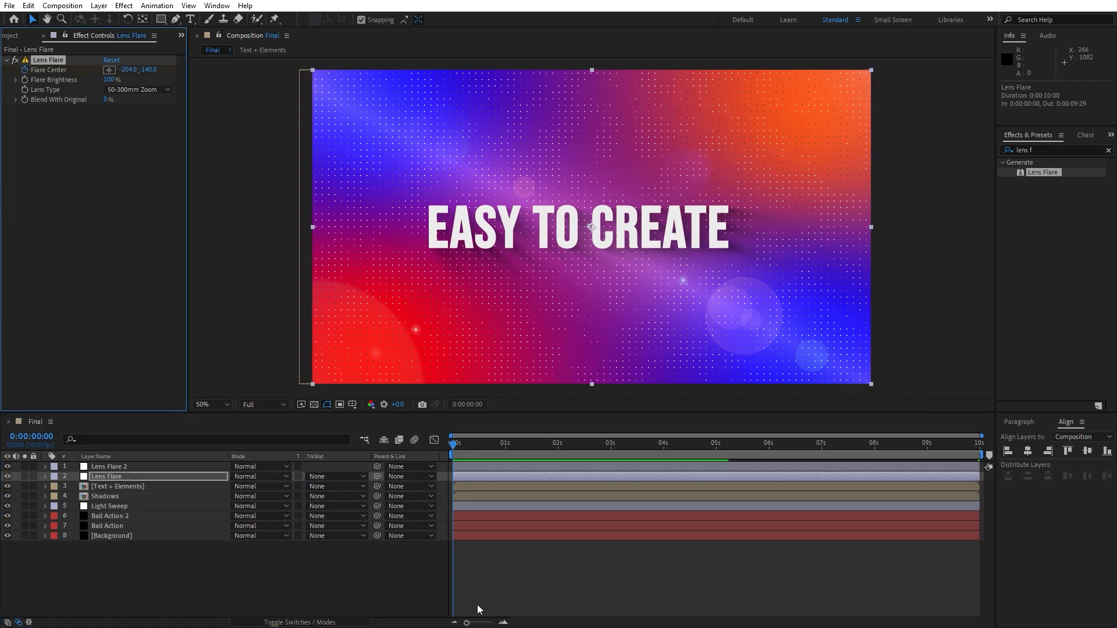
pyautogui.click(469, 623)
pyautogui.press('End')
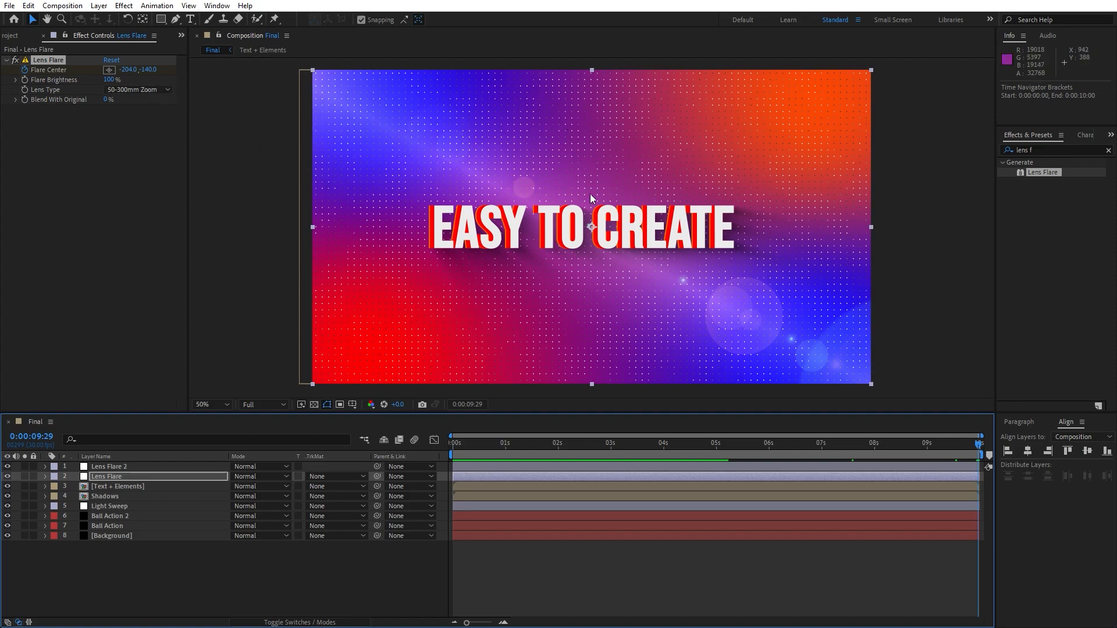
pyautogui.press(',')
pyautogui.moveTo(422, 128); pyautogui.dragTo(765, 130)
# Step: Play back and scrub through the Final composition to review the finished text, shadow and lens flare animation
pyautogui.press('space')
pyautogui.press('.')
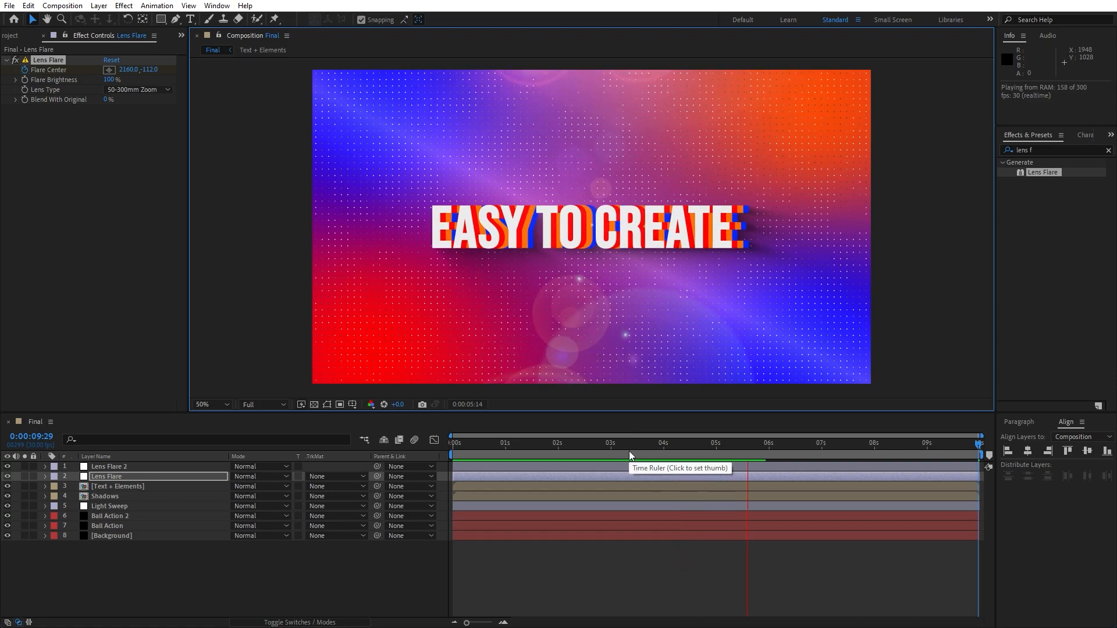
pyautogui.moveTo(484, 452); pyautogui.dragTo(626, 451)
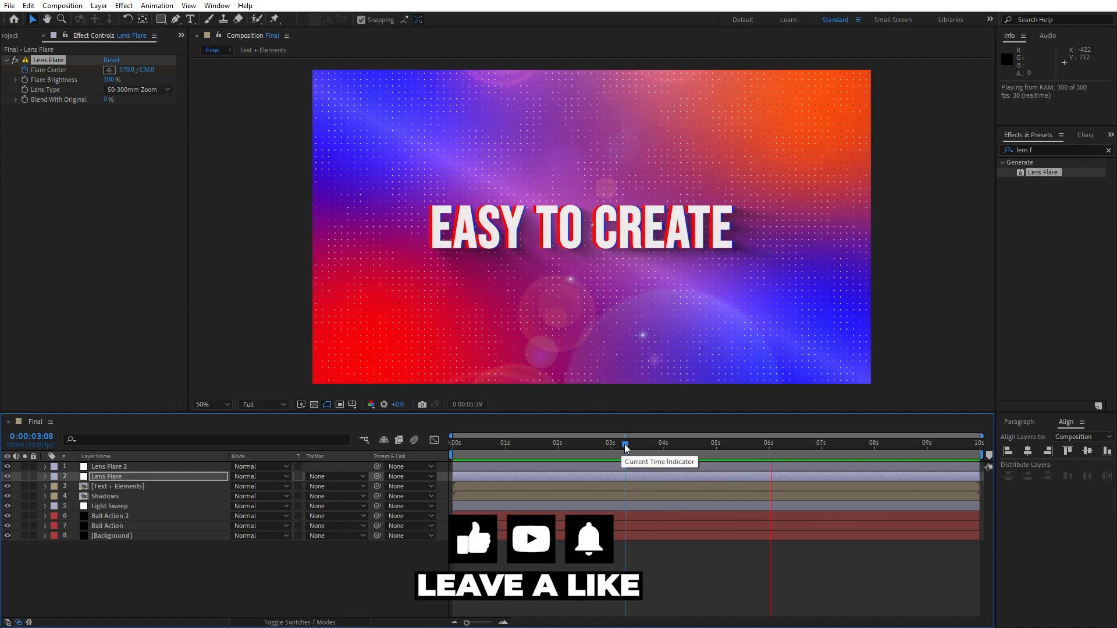
pyautogui.moveTo(624, 446); pyautogui.dragTo(543, 457)
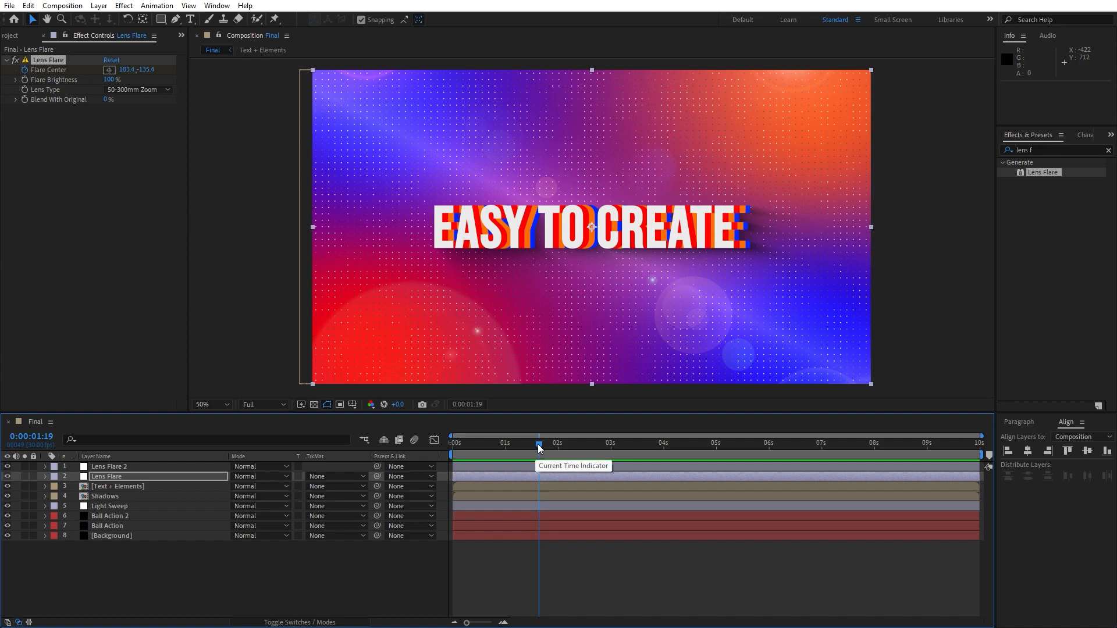
pyautogui.press('space')
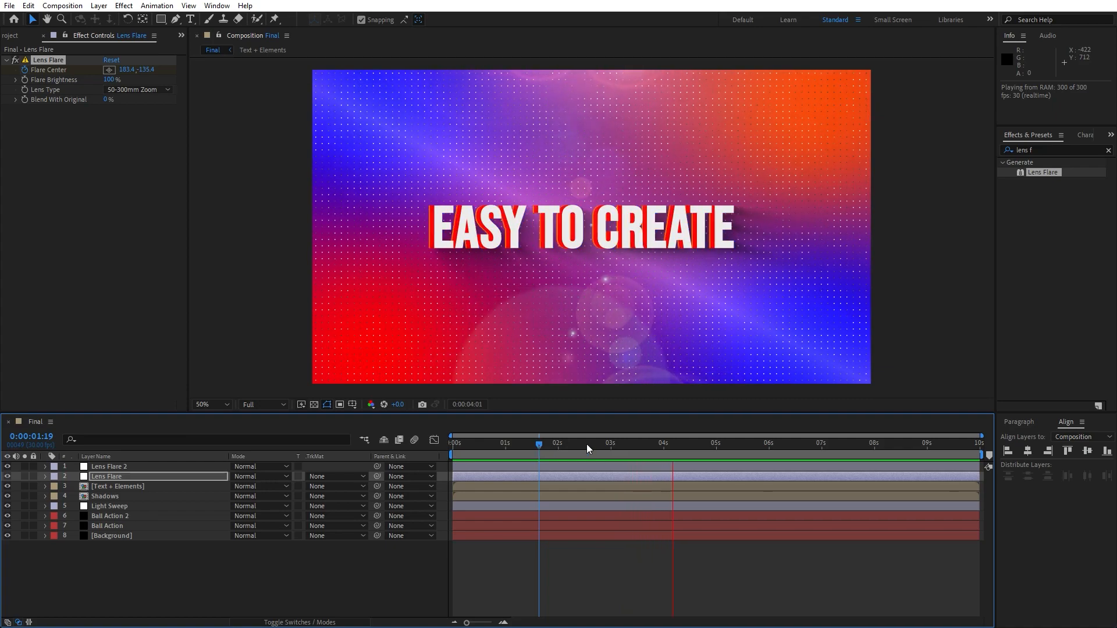
pyautogui.click(628, 445)
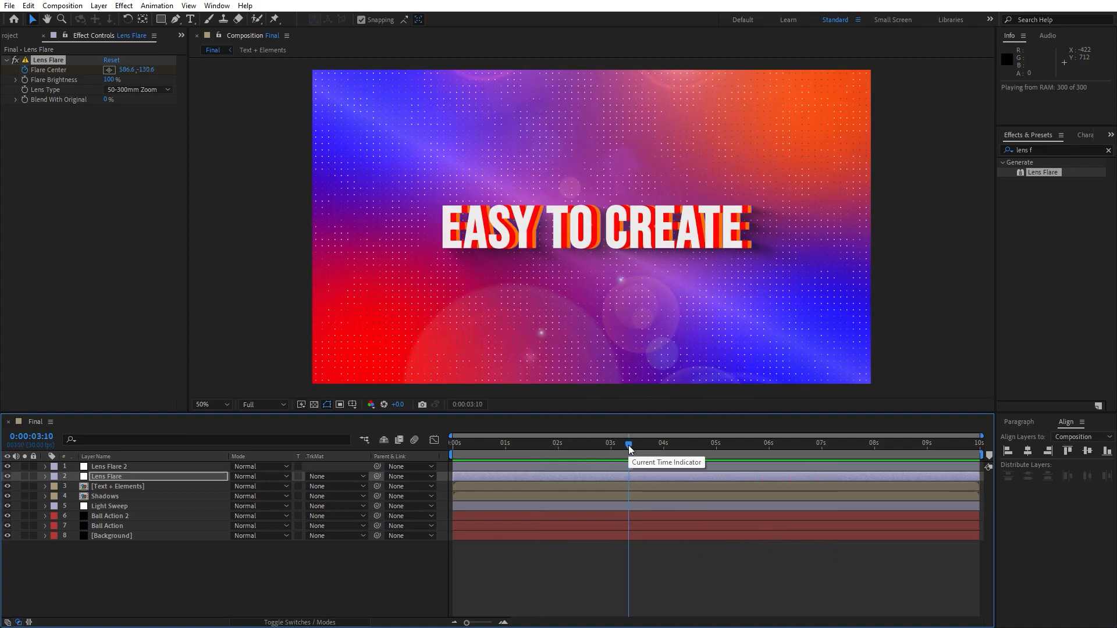
pyautogui.press('space')
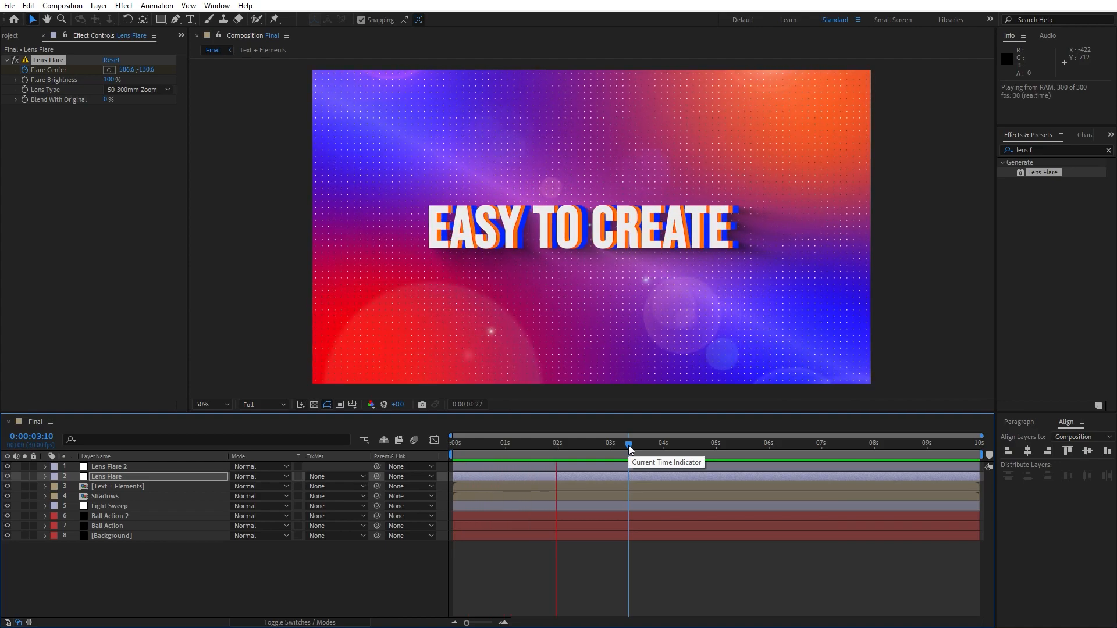